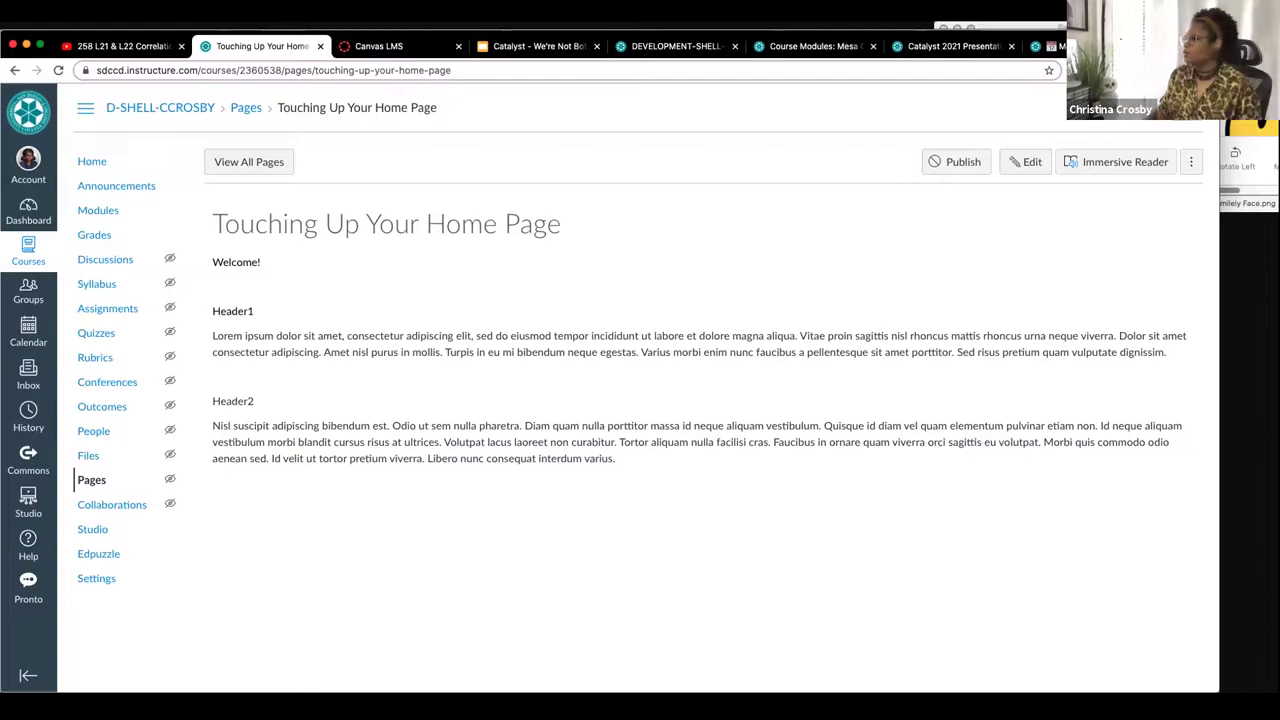
Step: Return to the course page in the browser and open the Touching Up Your Home Page page for editing
key(super+Tab)
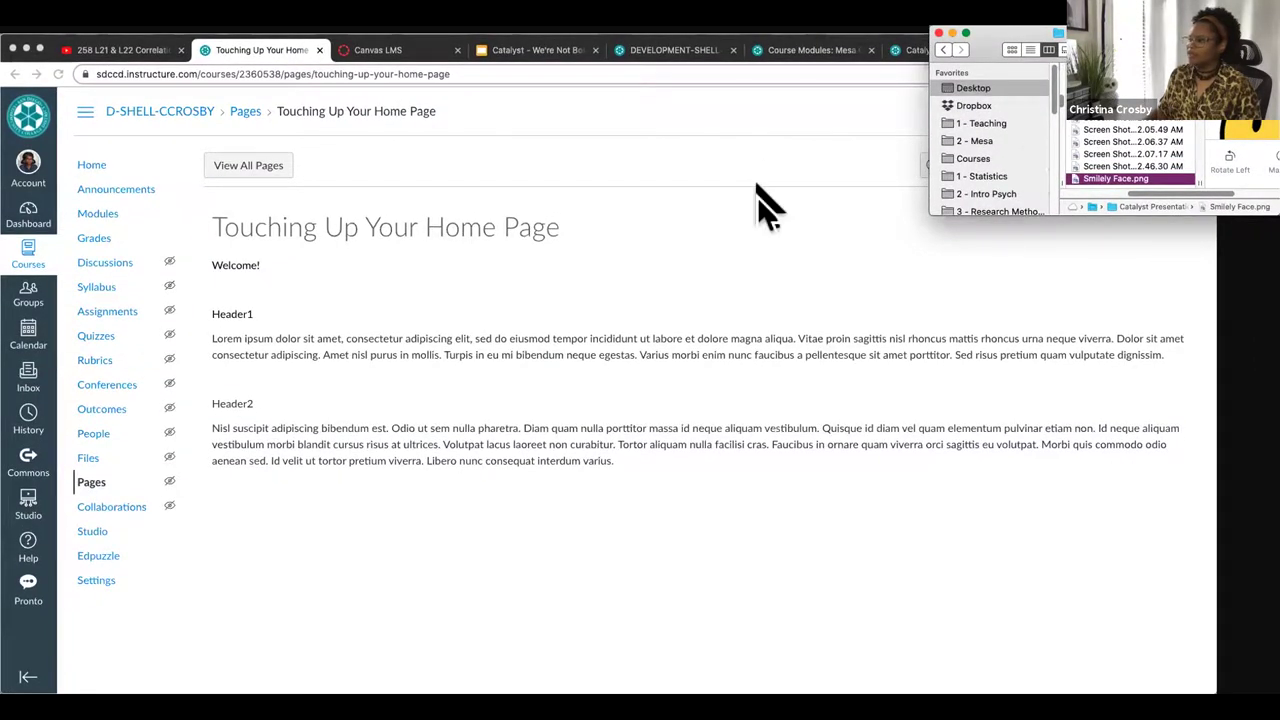
click(757, 196)
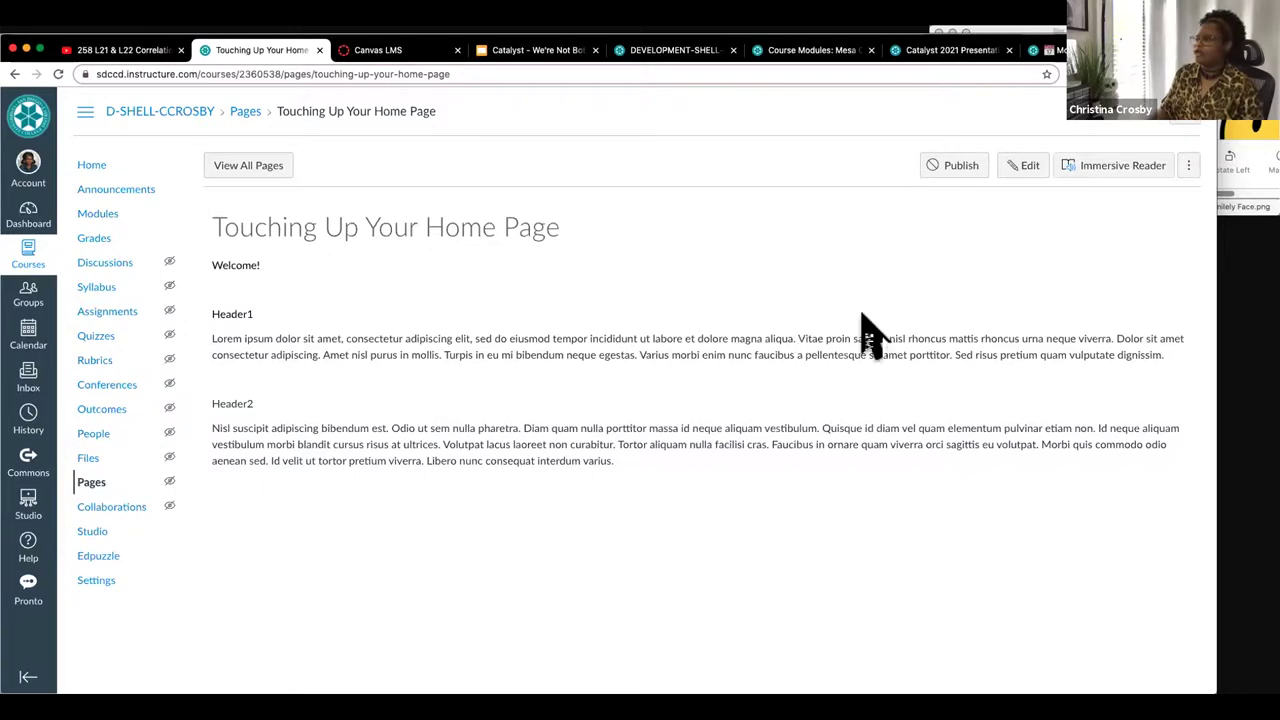
click(1027, 170)
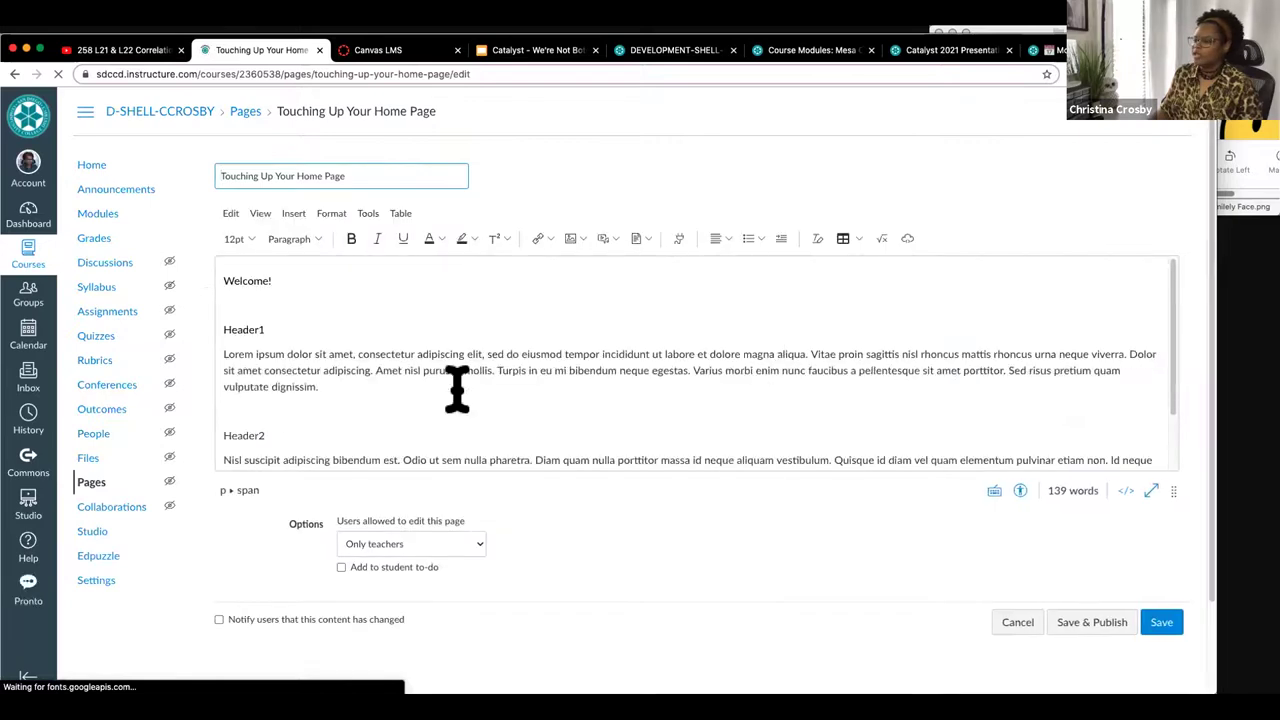
Step: Give the Welcome! text a red background highlight and set its font size to 18pt
click(240, 283)
double_click(260, 283)
drag(277, 283, 228, 280)
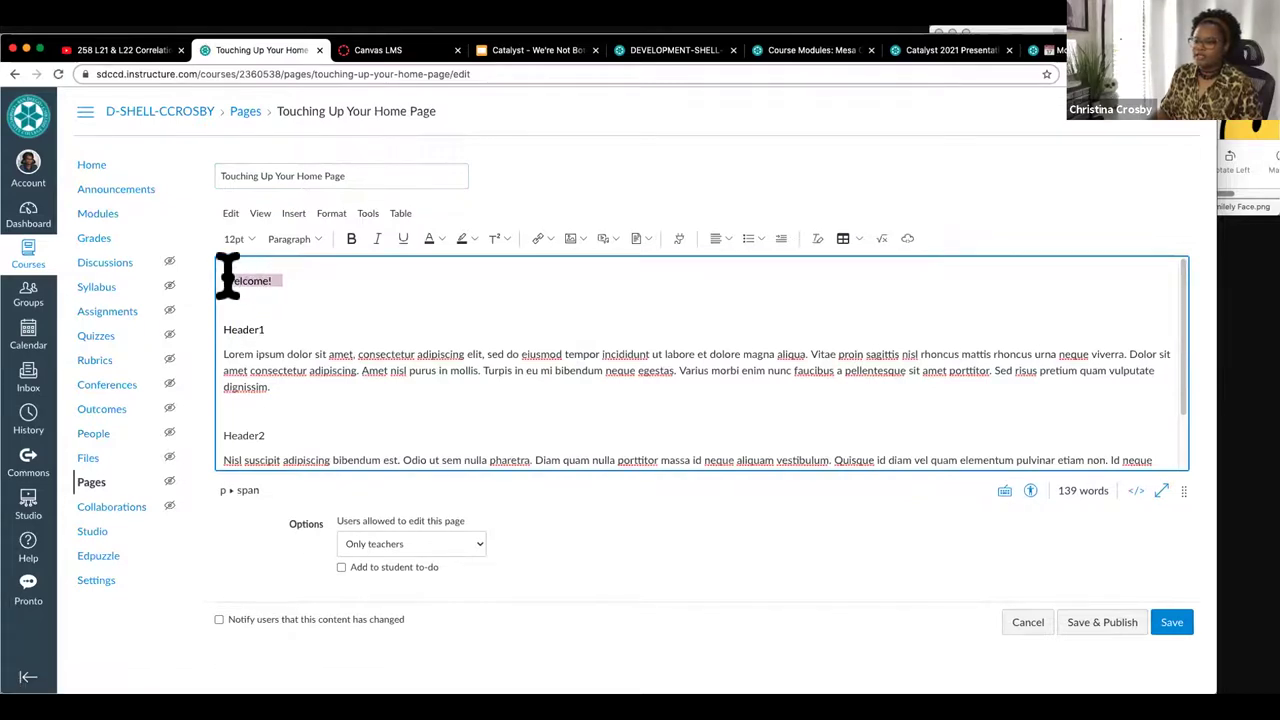
click(464, 238)
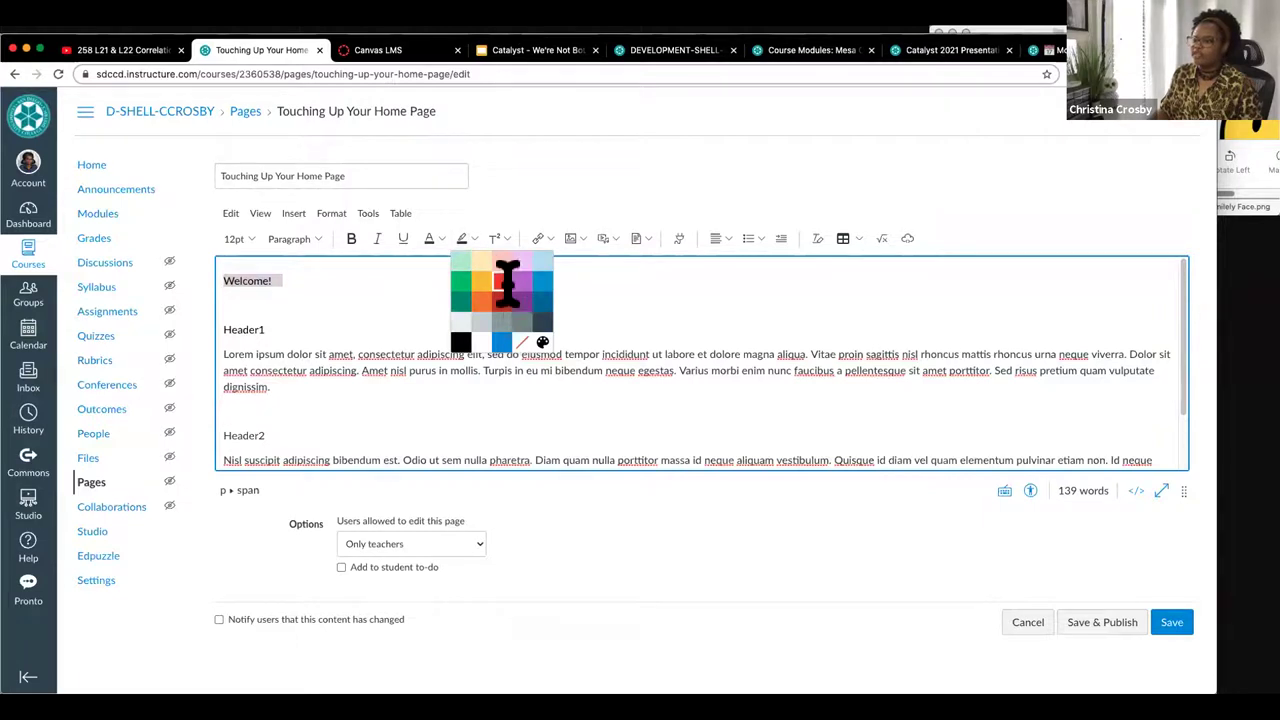
click(506, 288)
click(237, 238)
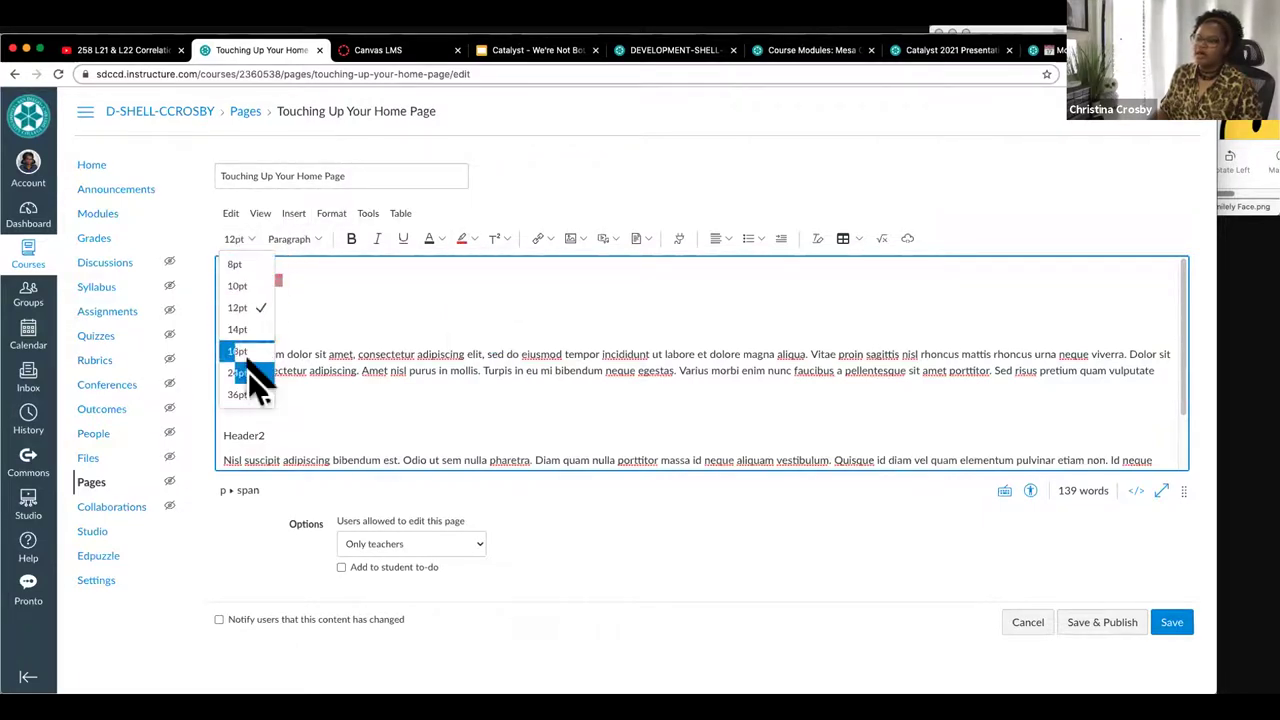
click(247, 352)
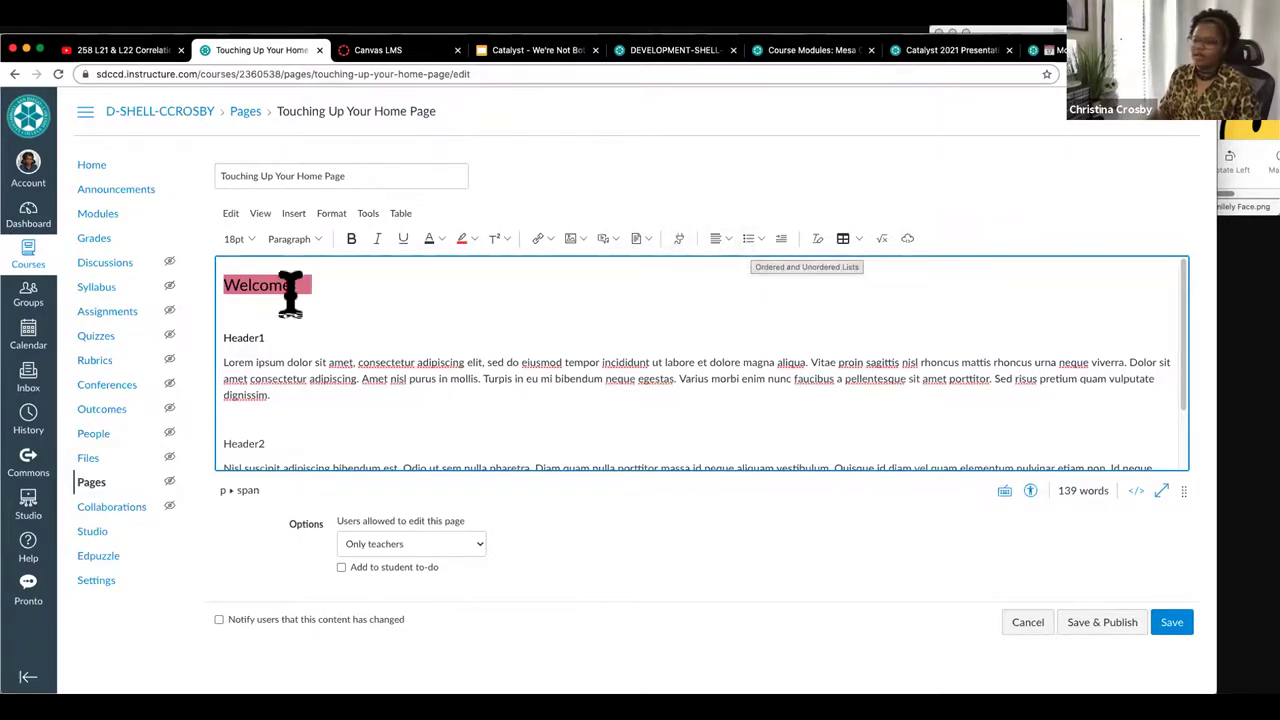
Step: Set the font size of the Header1 text to 24pt
double_click(234, 336)
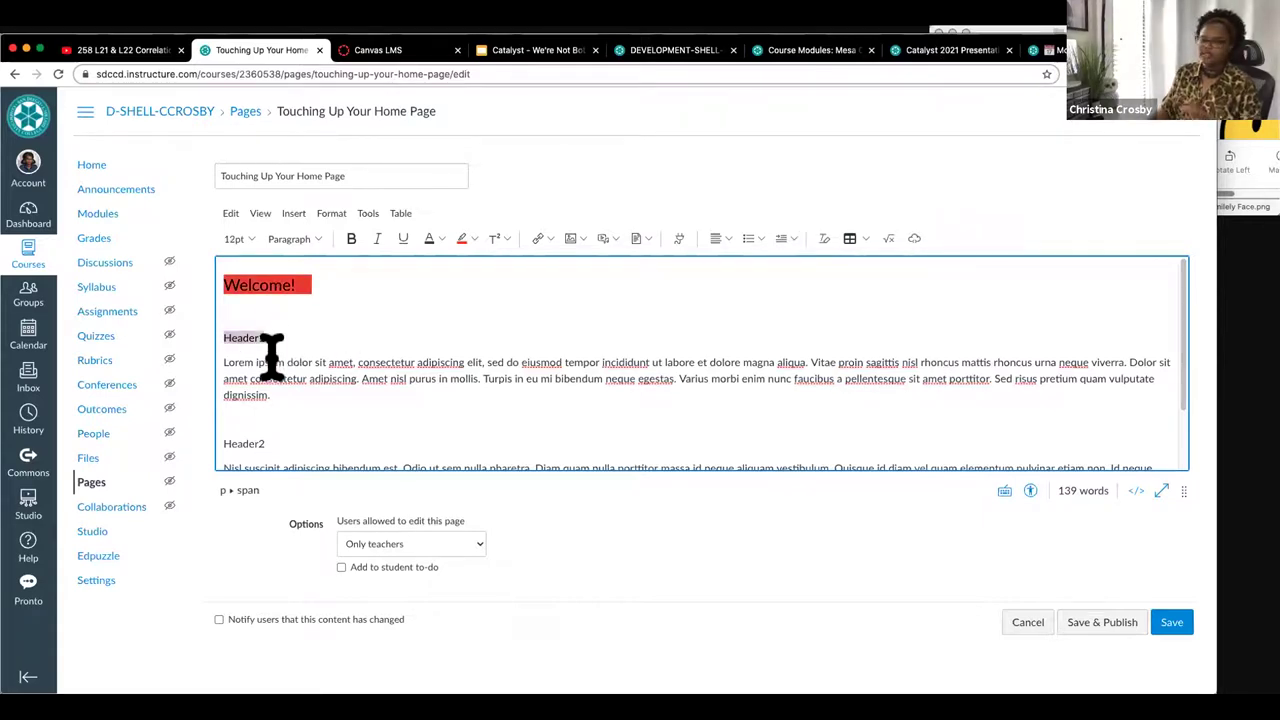
click(238, 239)
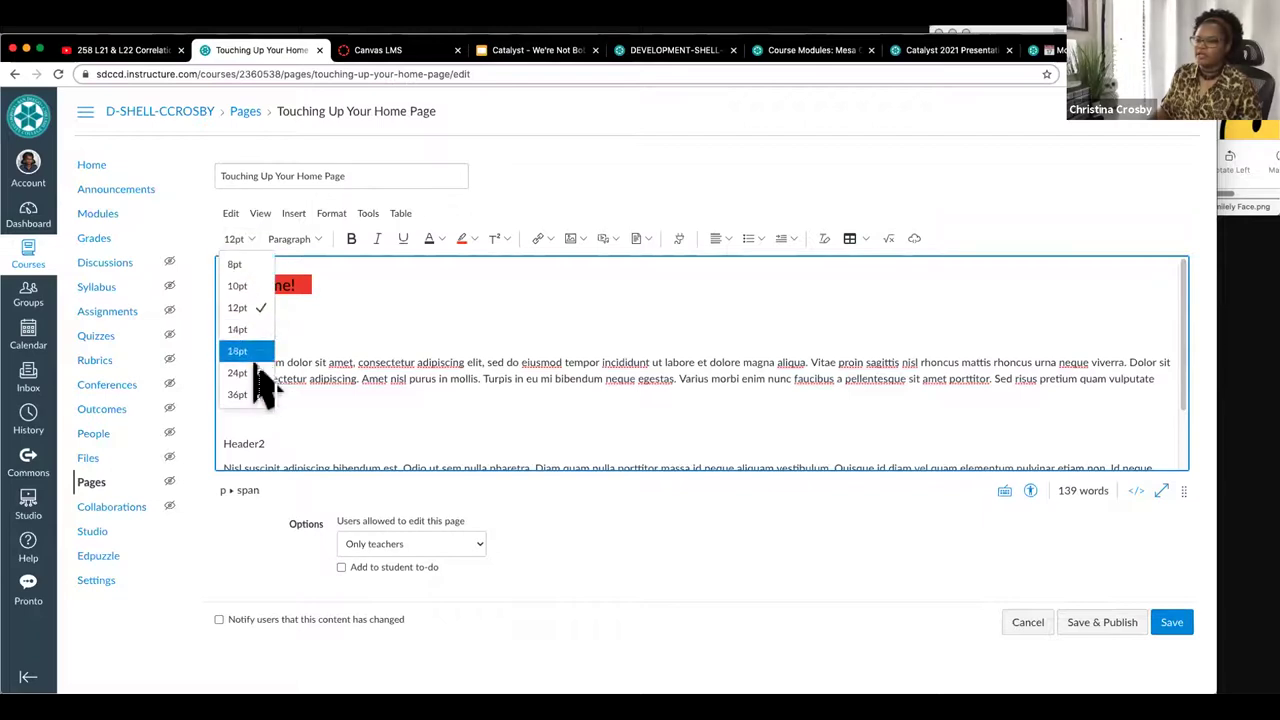
click(258, 373)
click(350, 352)
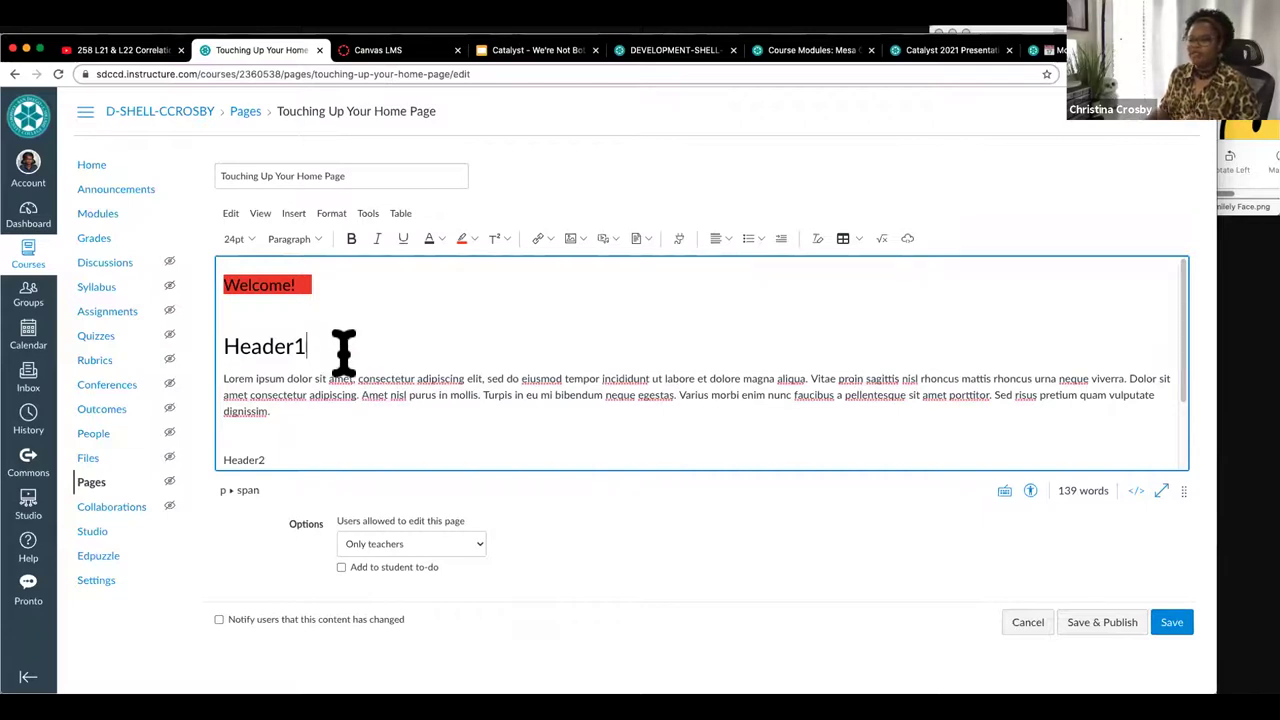
Step: Remove the custom text colour from the highlighted Welcome! line
triple_click(282, 287)
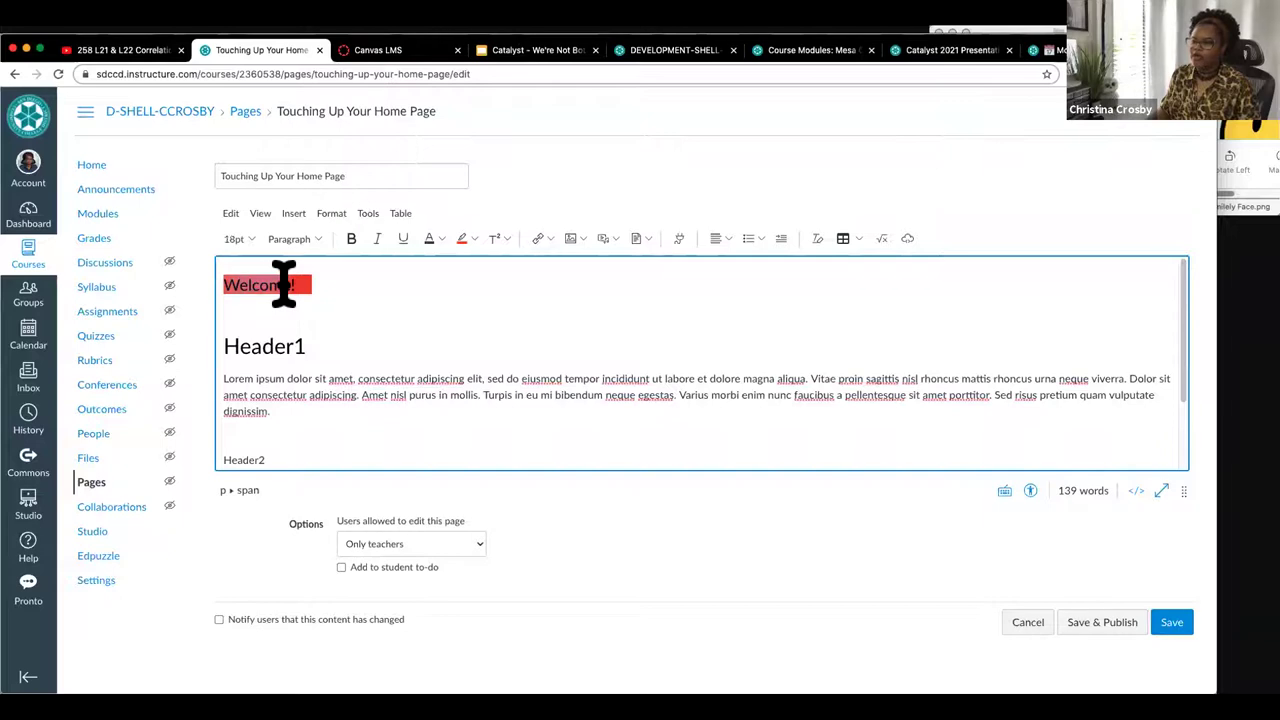
drag(323, 281, 217, 286)
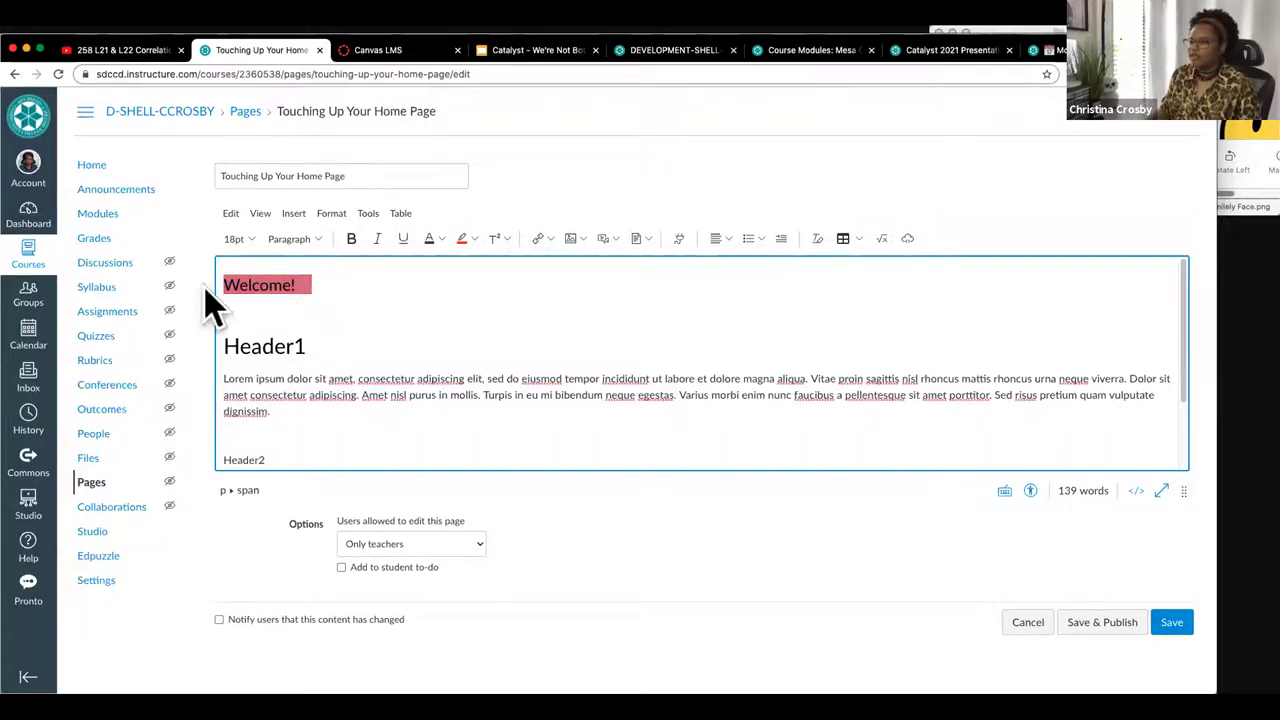
click(438, 238)
click(486, 334)
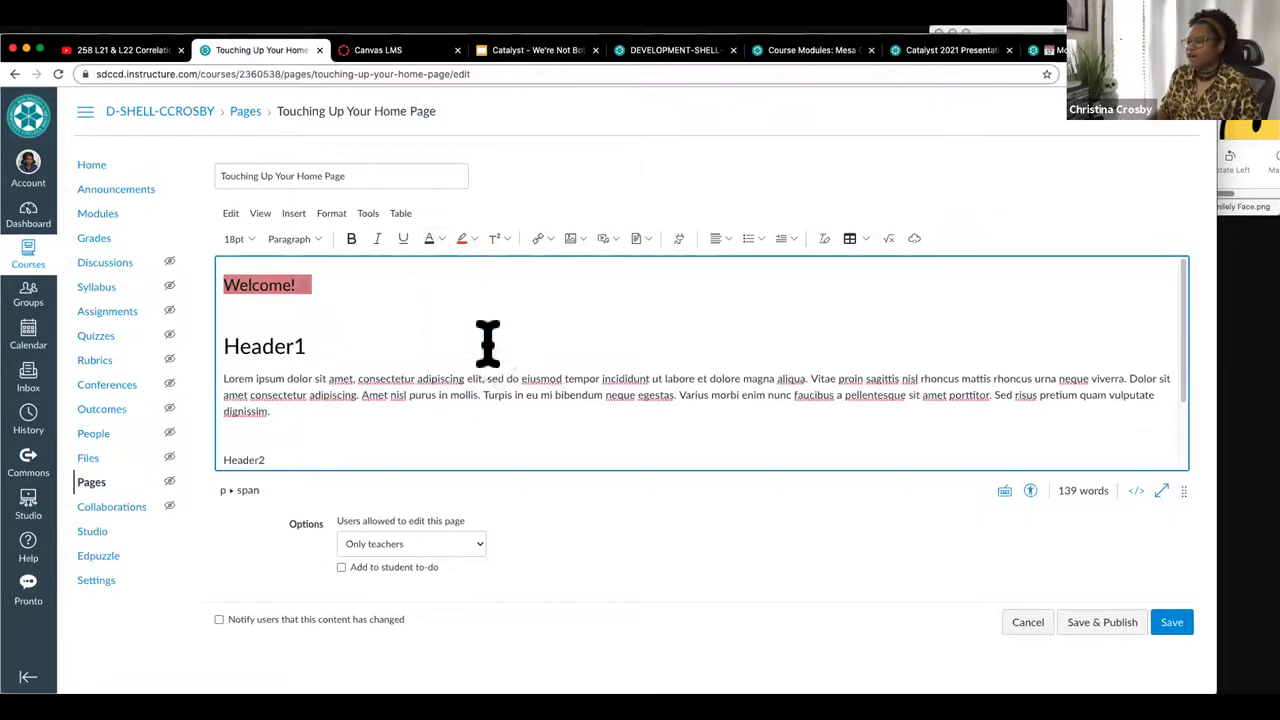
click(438, 240)
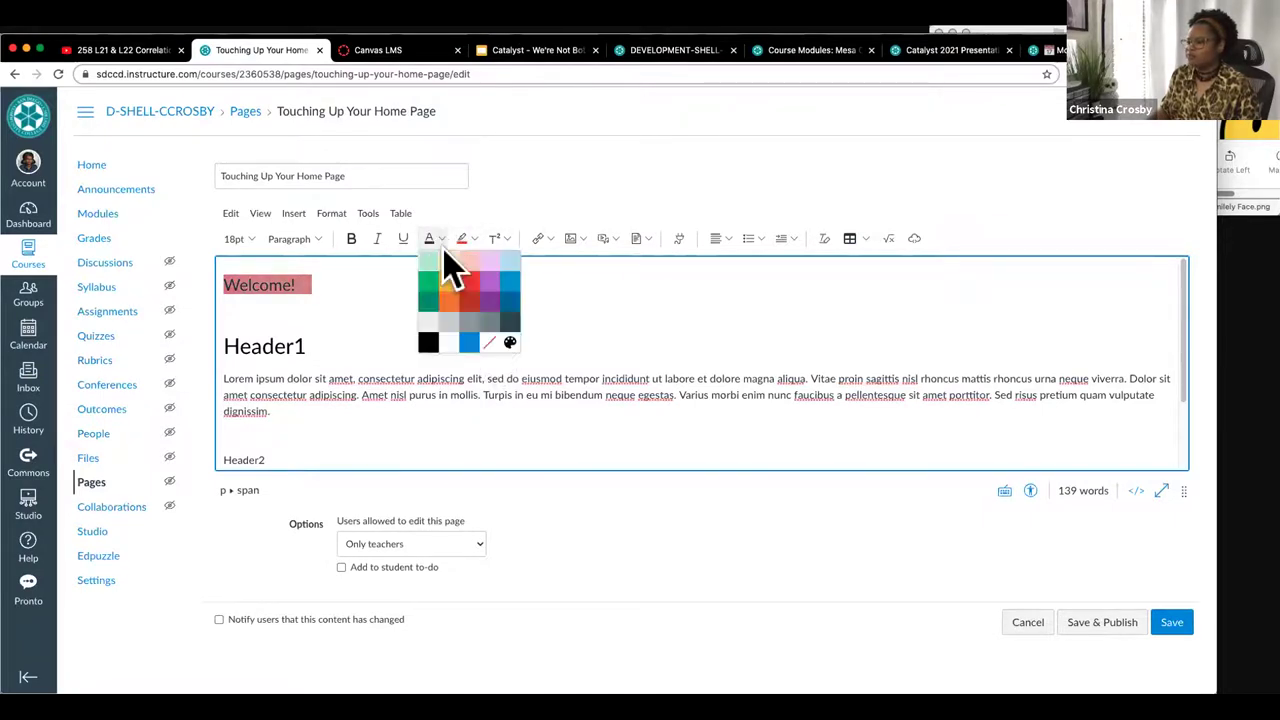
click(489, 340)
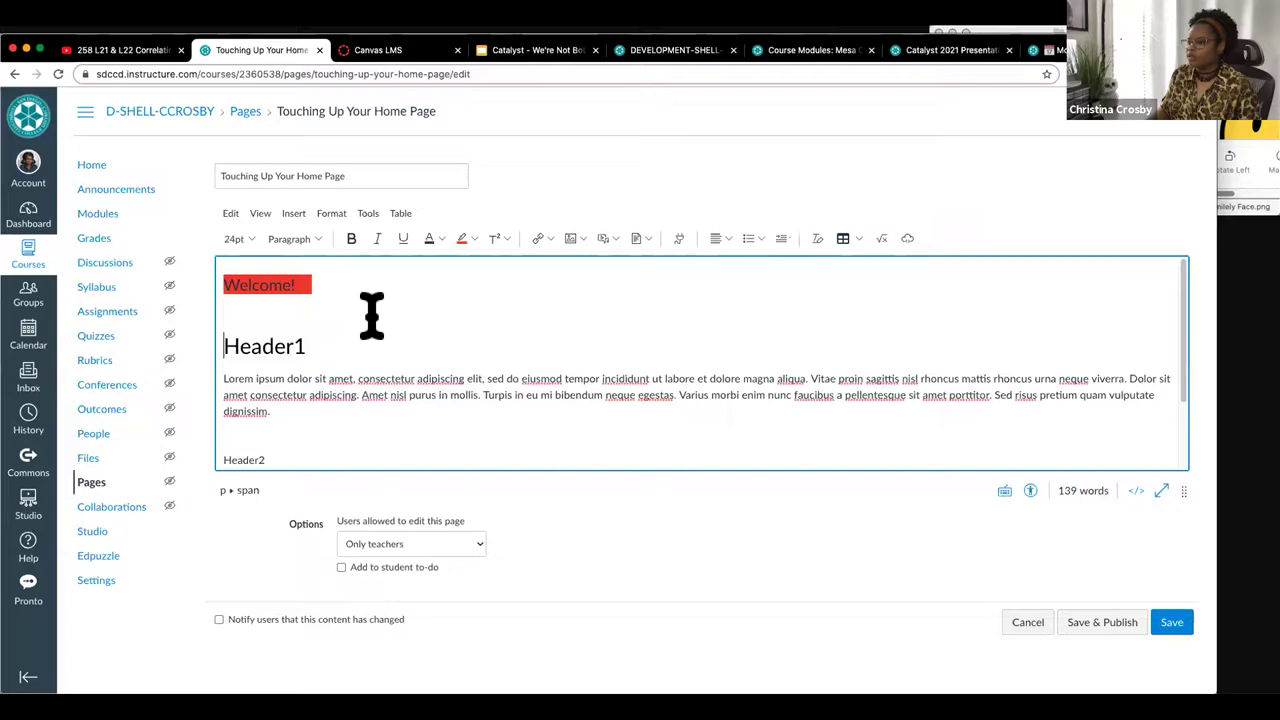
Step: Delete the highlighted Welcome! text from the start of the page
click(296, 287)
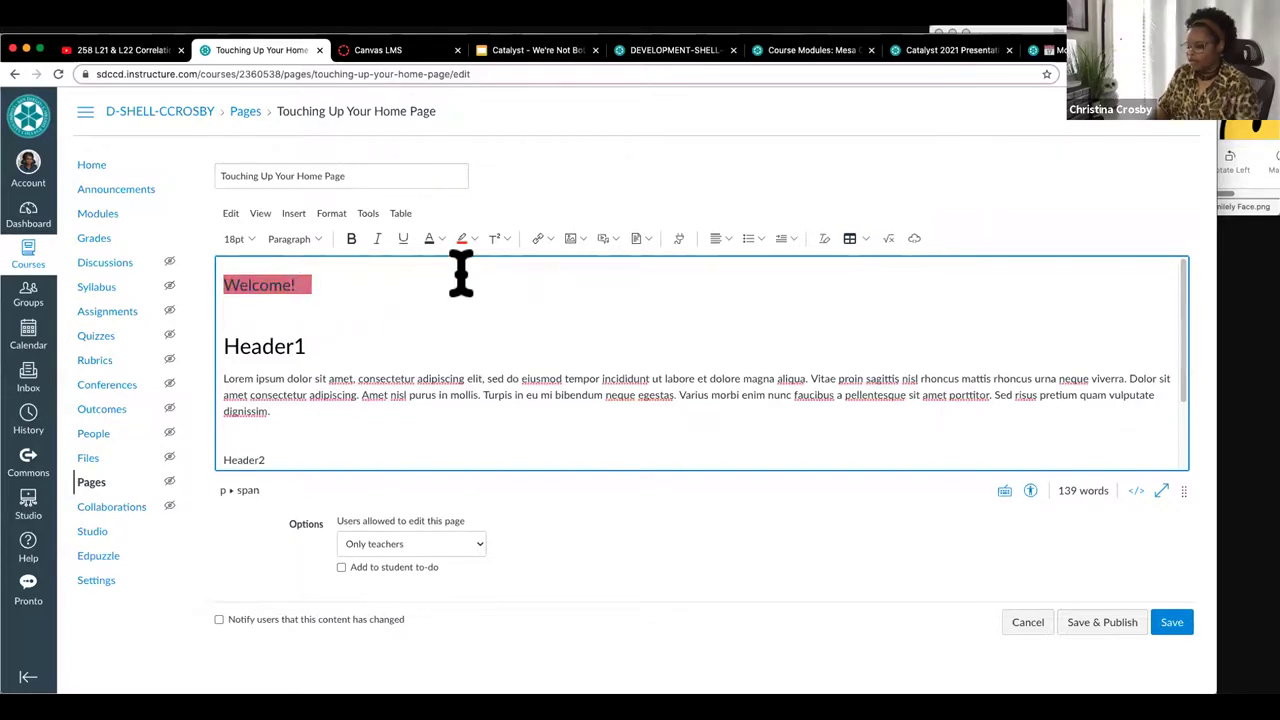
text(W)
key(BackSpace)
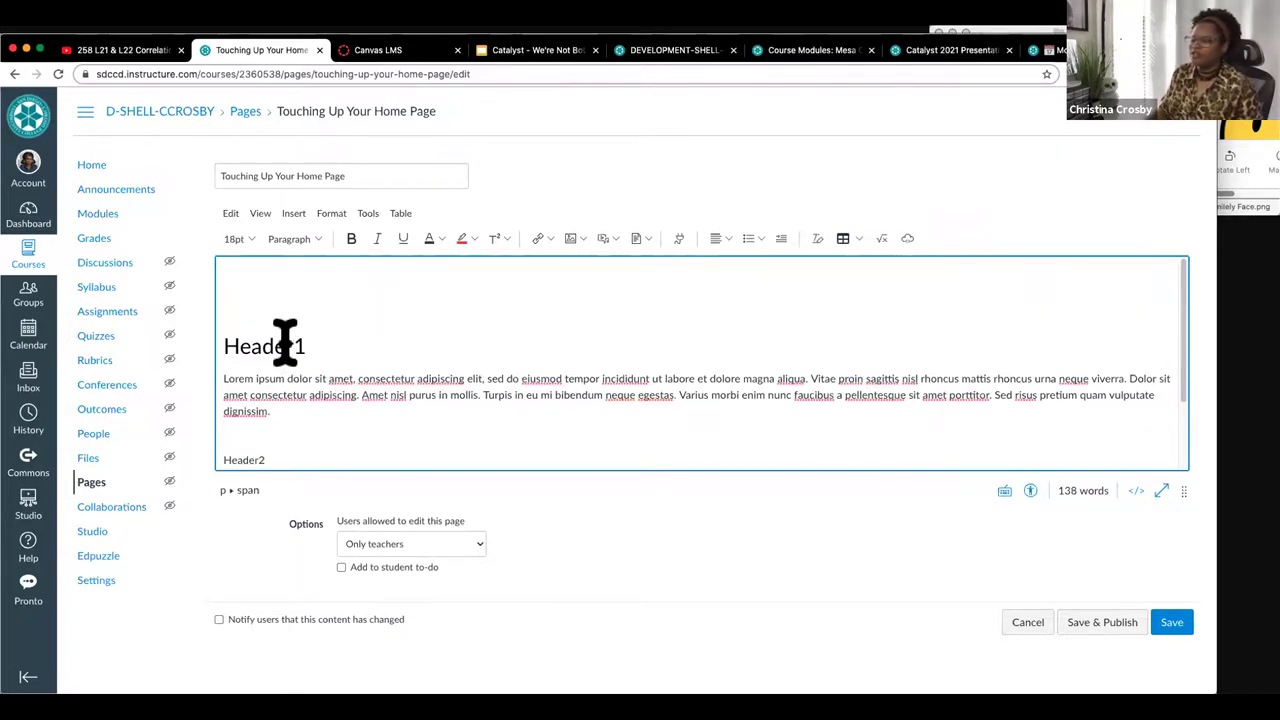
Step: Run the Accessibility Checker on the page and inspect the spot it flags above Header1
click(1031, 494)
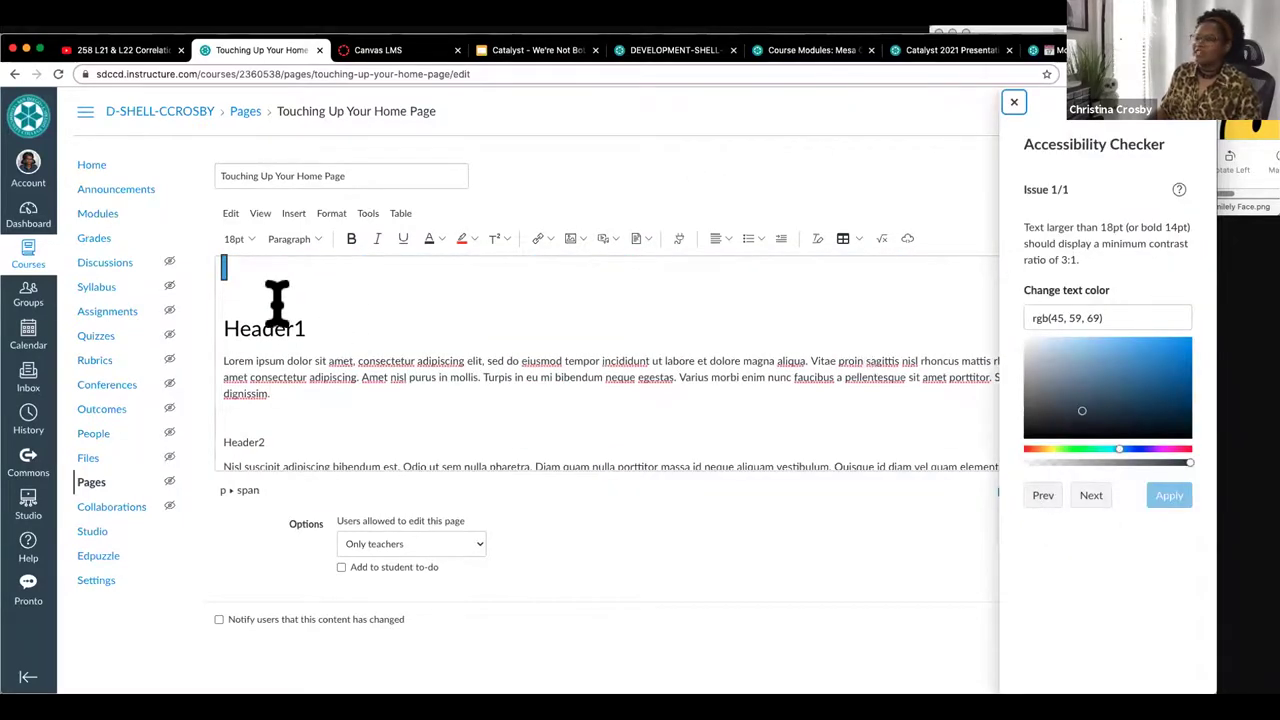
click(233, 272)
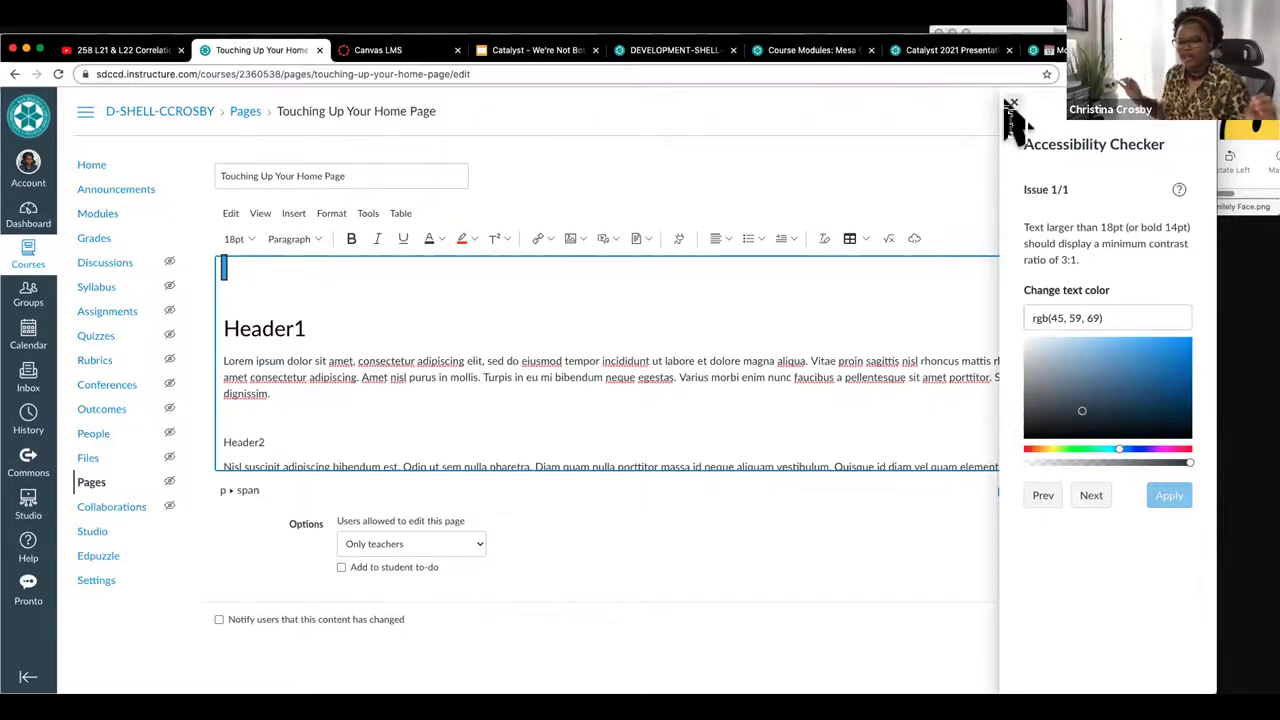
Step: Close the Accessibility Checker and format the Header1 text as Heading 2
double_click(277, 323)
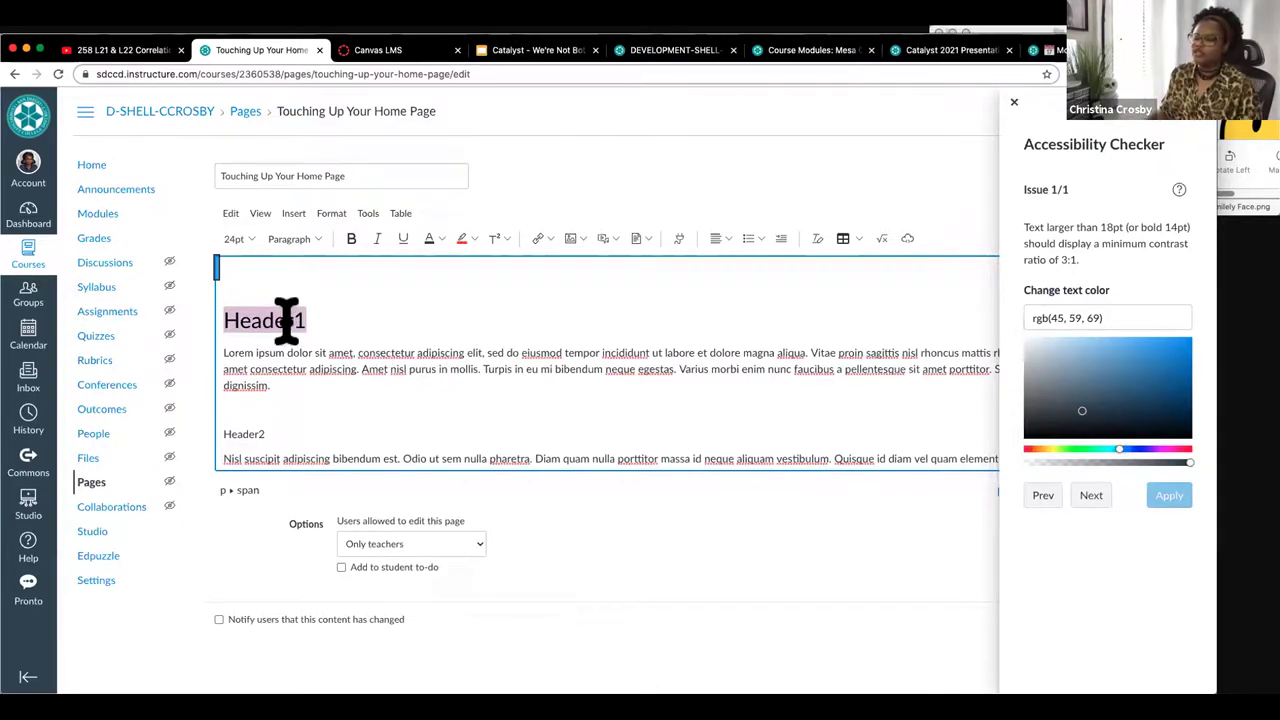
click(1014, 104)
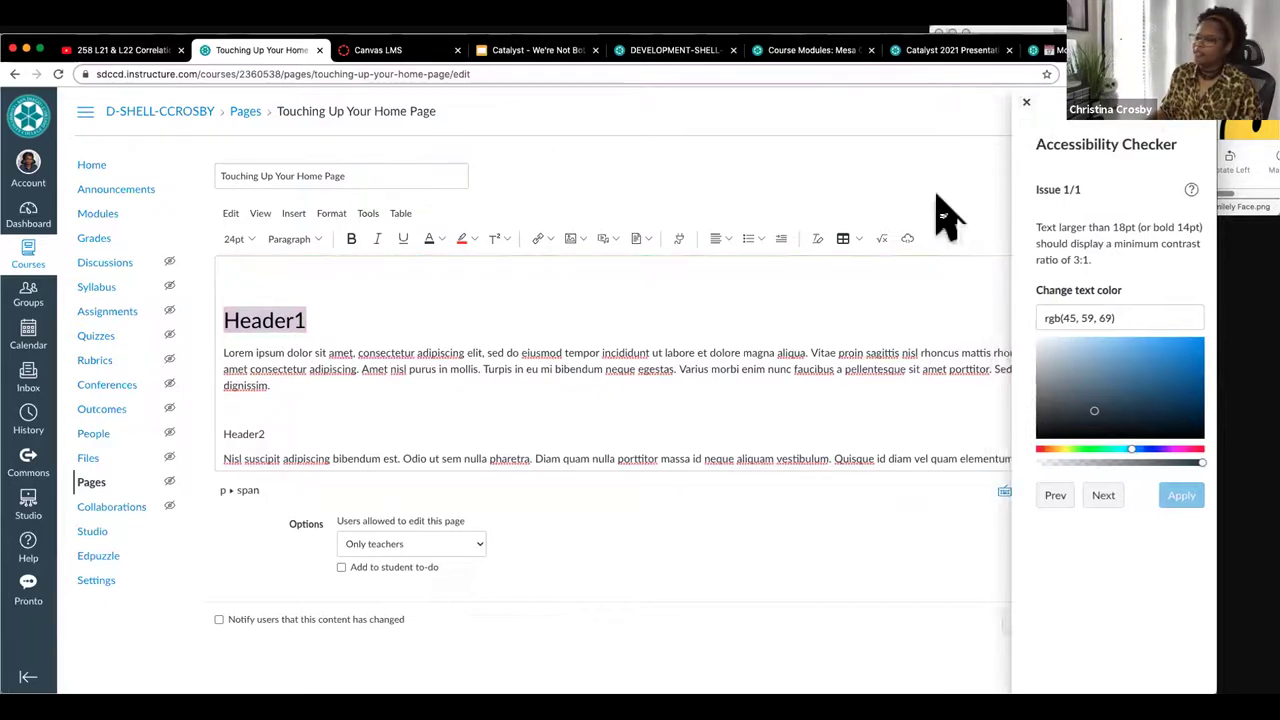
click(312, 242)
click(320, 266)
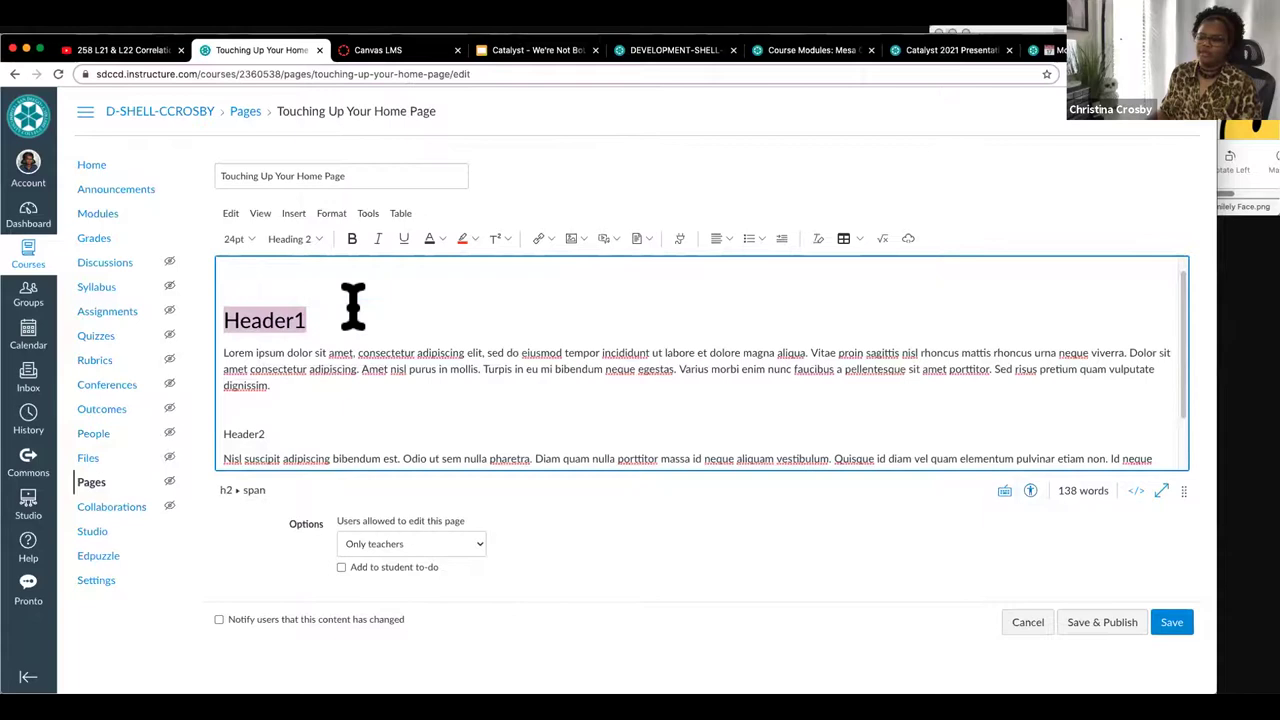
Step: Set the Header1 heading's font size to 14pt after trying 12pt against the body paragraph
click(238, 243)
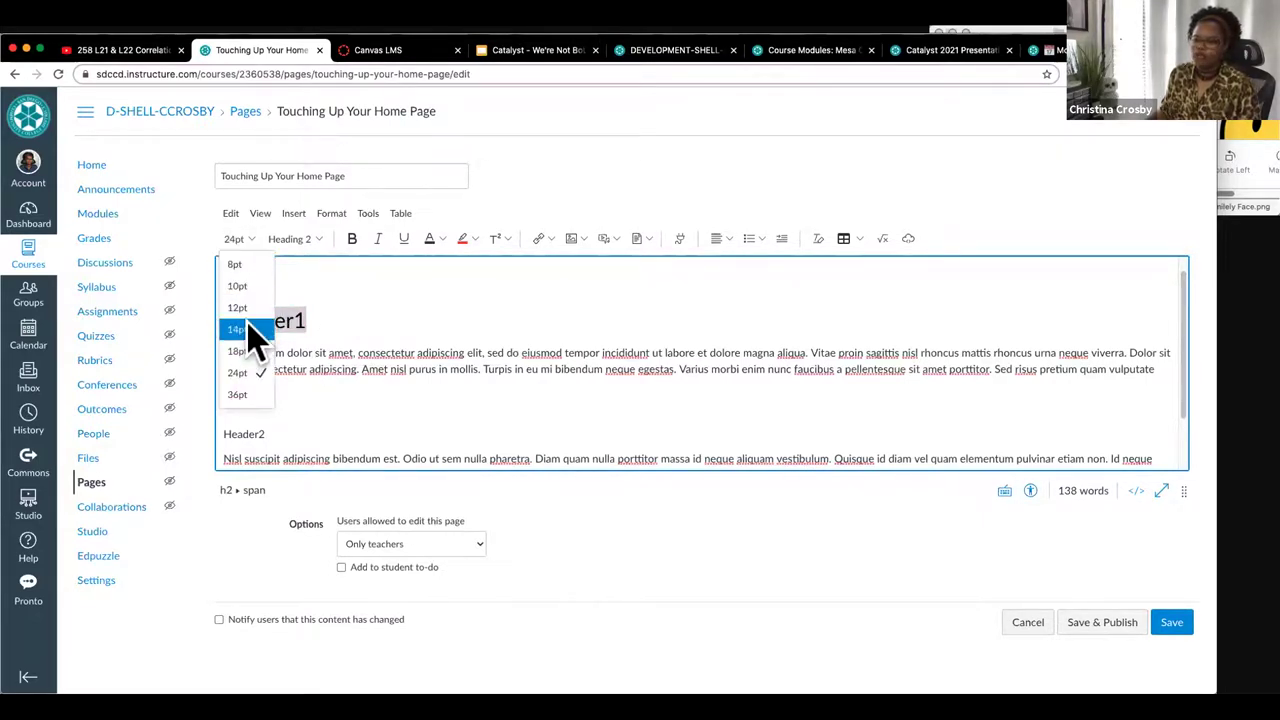
click(240, 309)
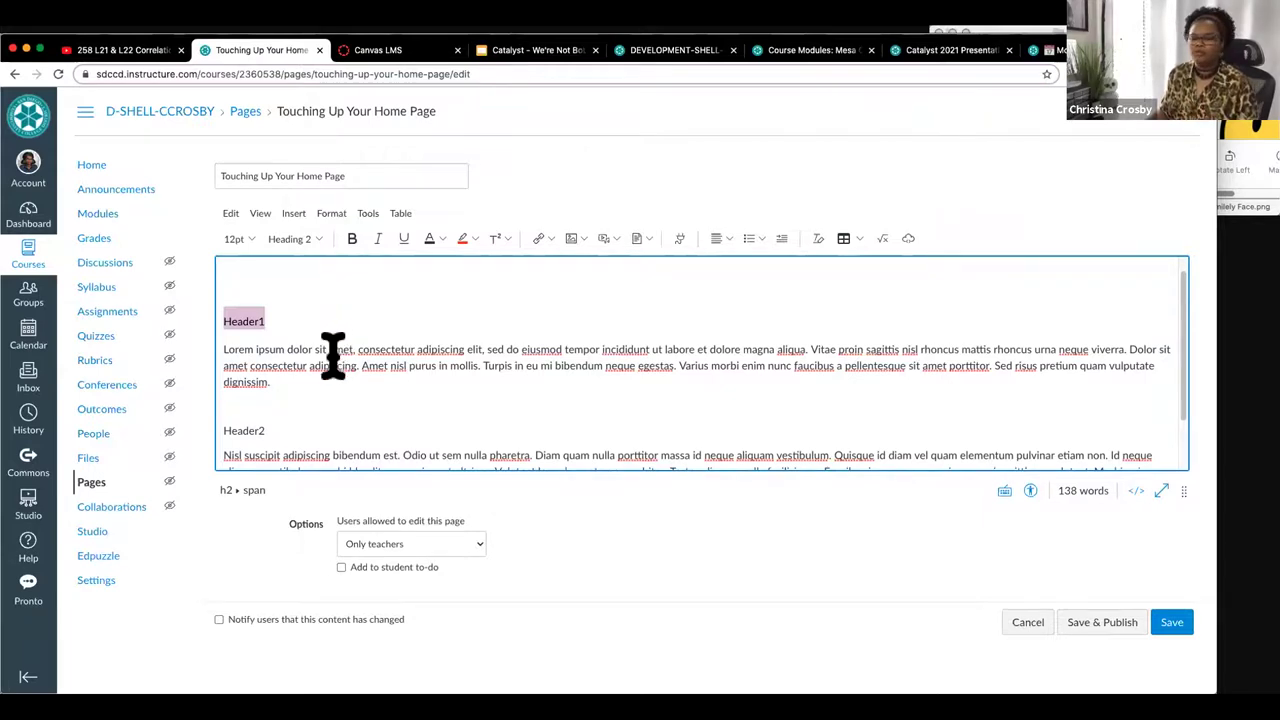
triple_click(260, 355)
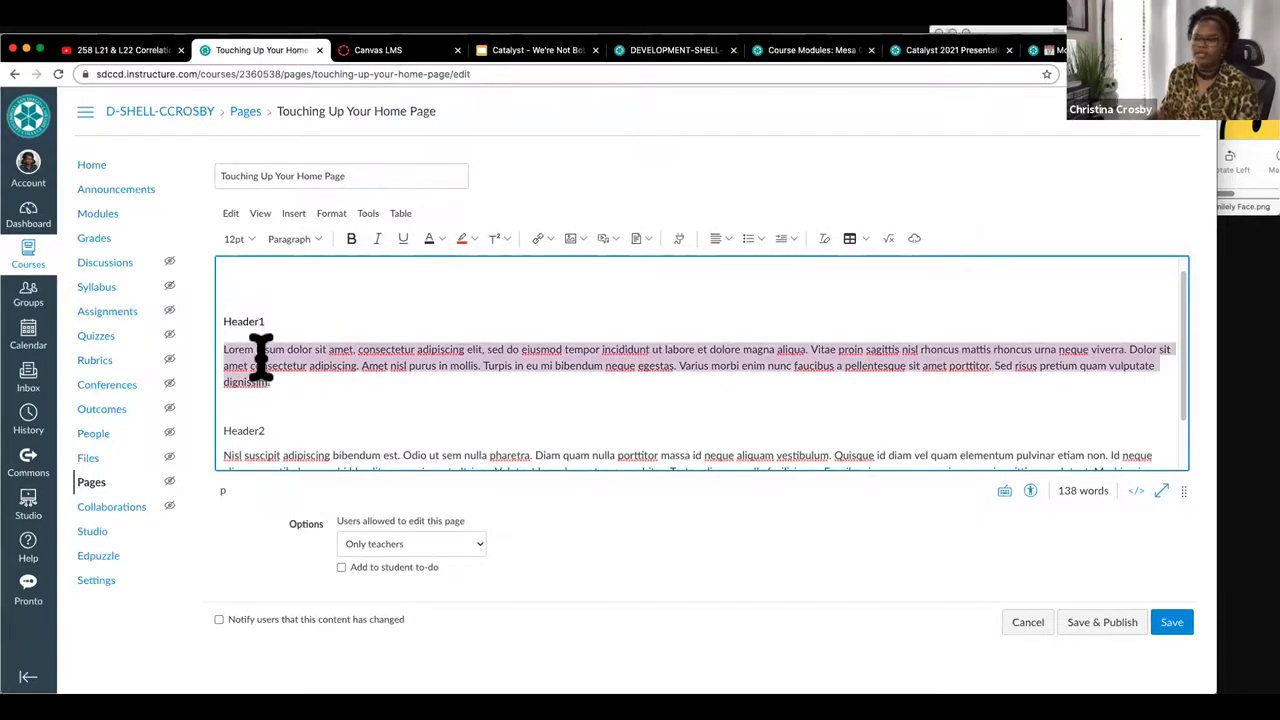
double_click(245, 320)
click(240, 239)
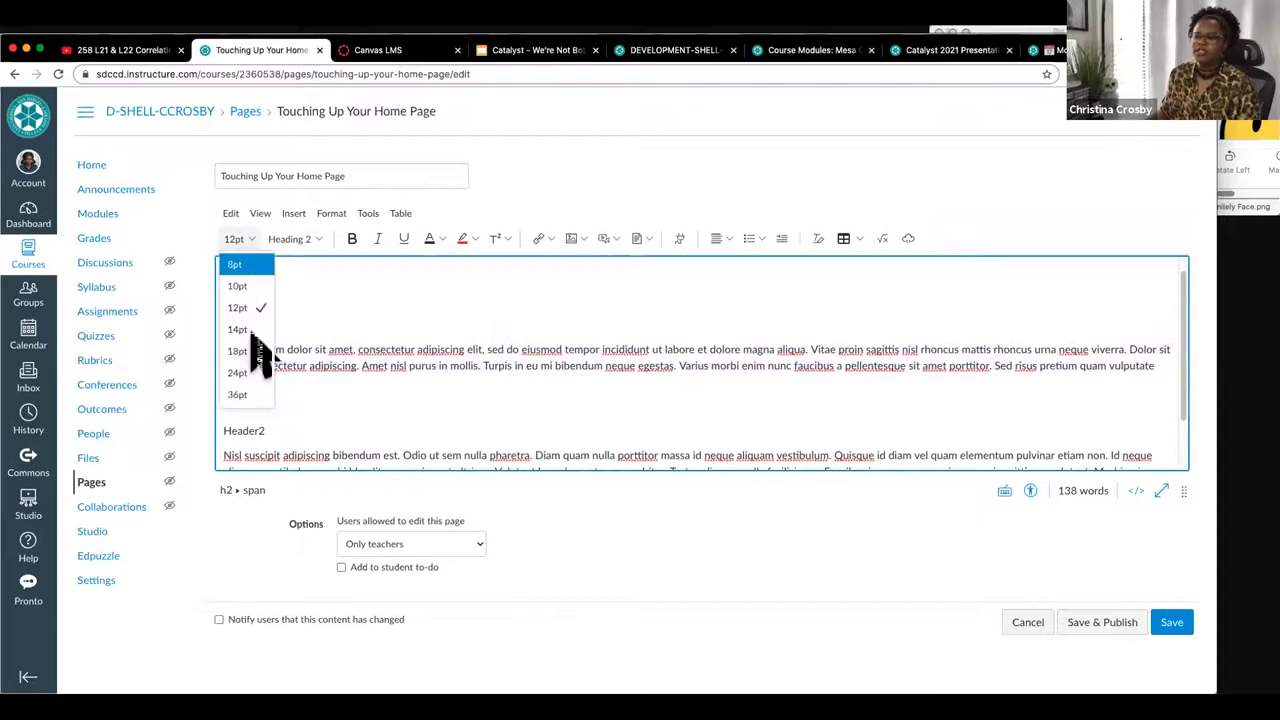
click(240, 330)
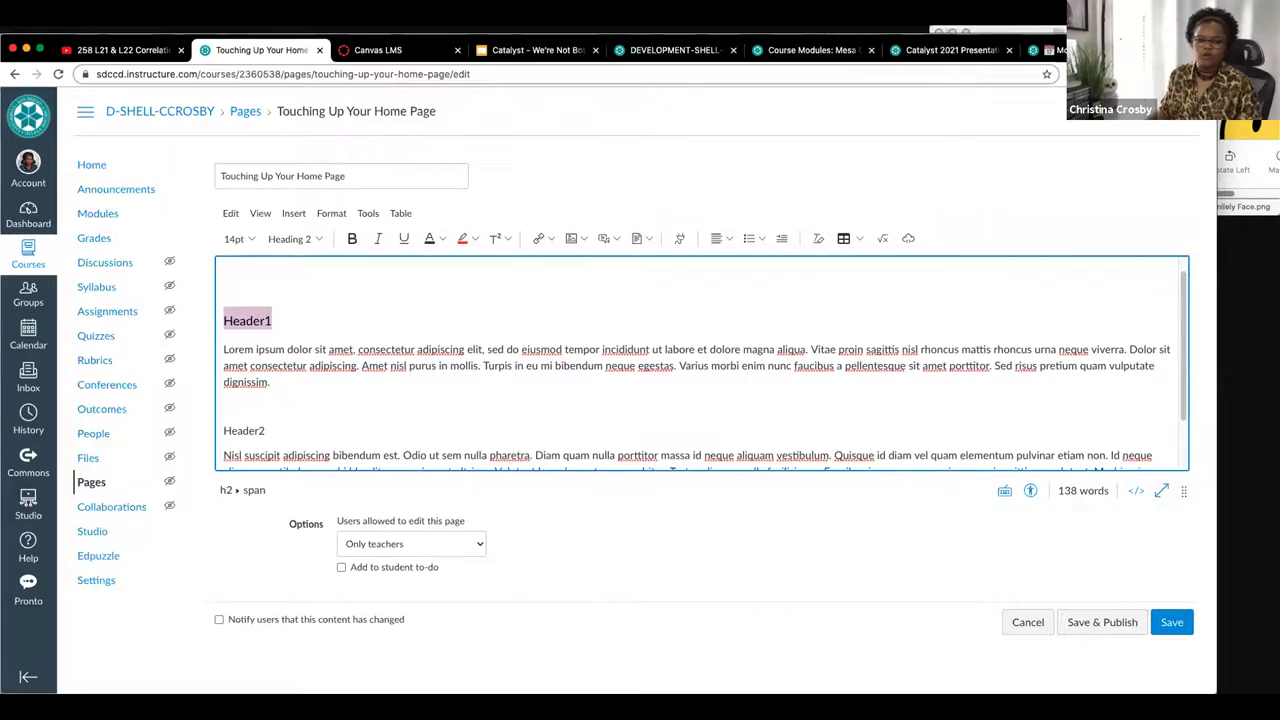
Step: Add the text "Check Syllabus" above Header1 and link it to the course's Syllabus under Course Navigation
click(246, 279)
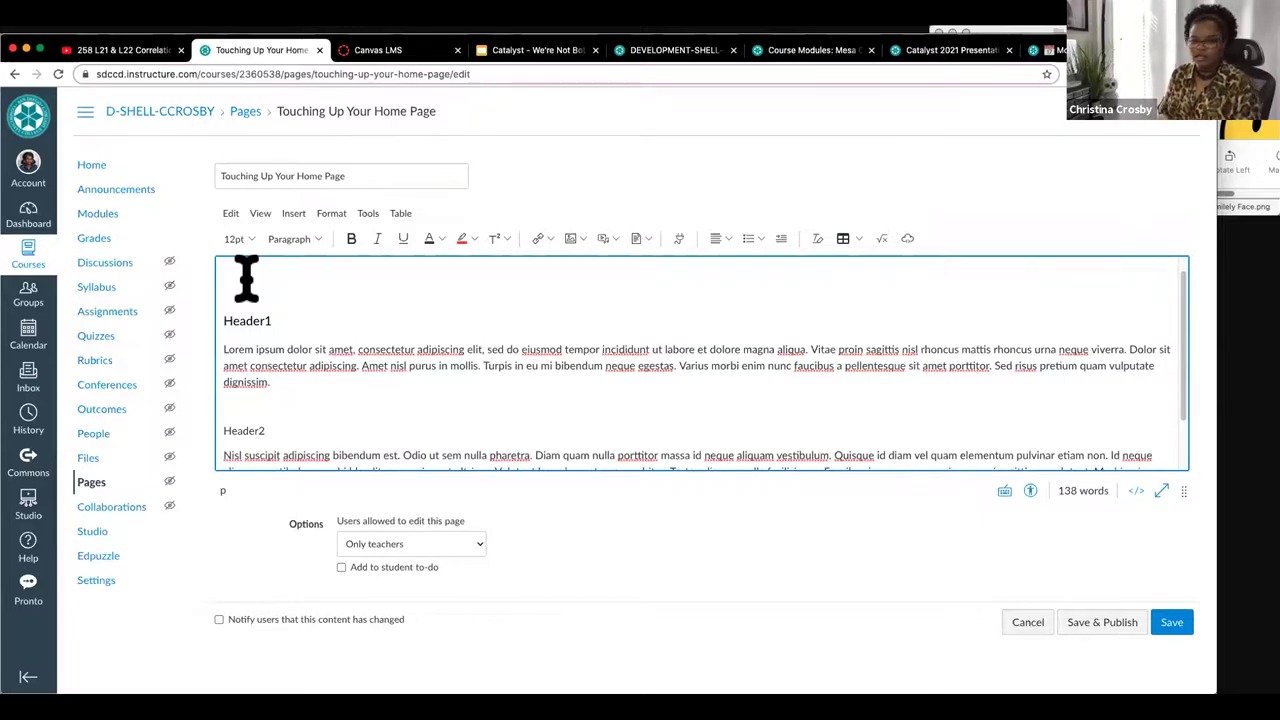
text(Check Syllab)
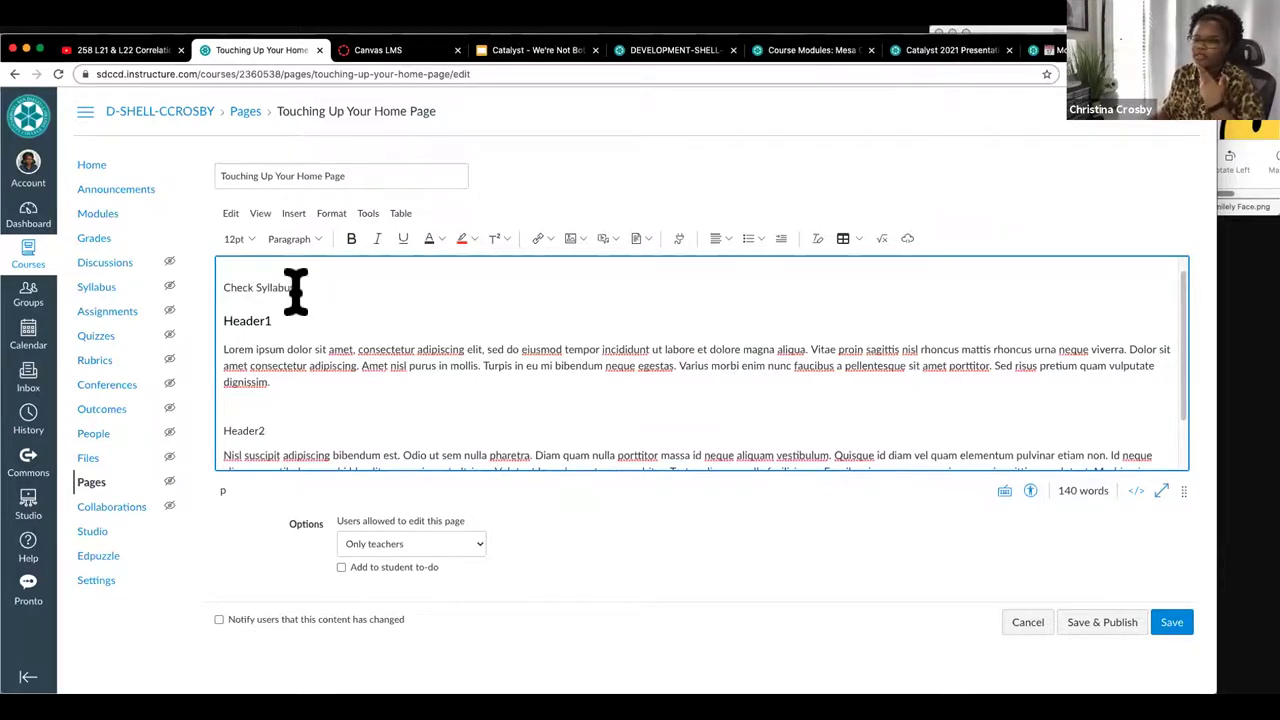
drag(296, 288, 224, 284)
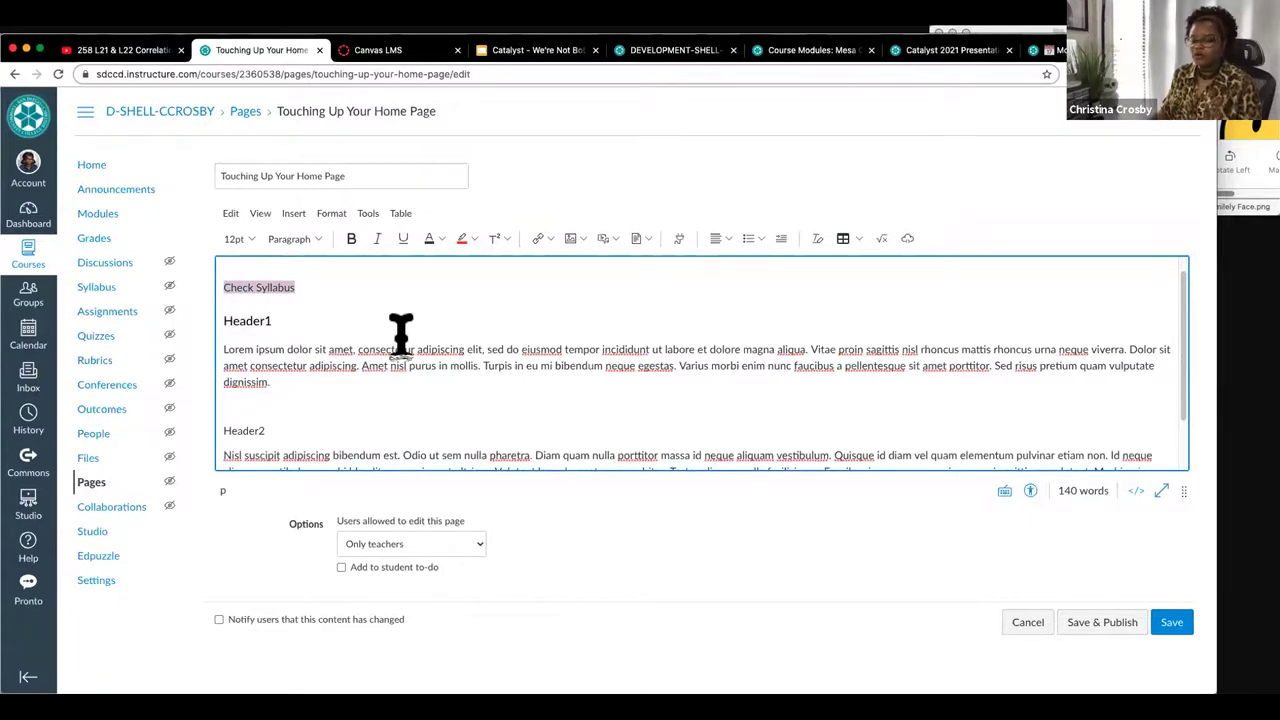
click(294, 214)
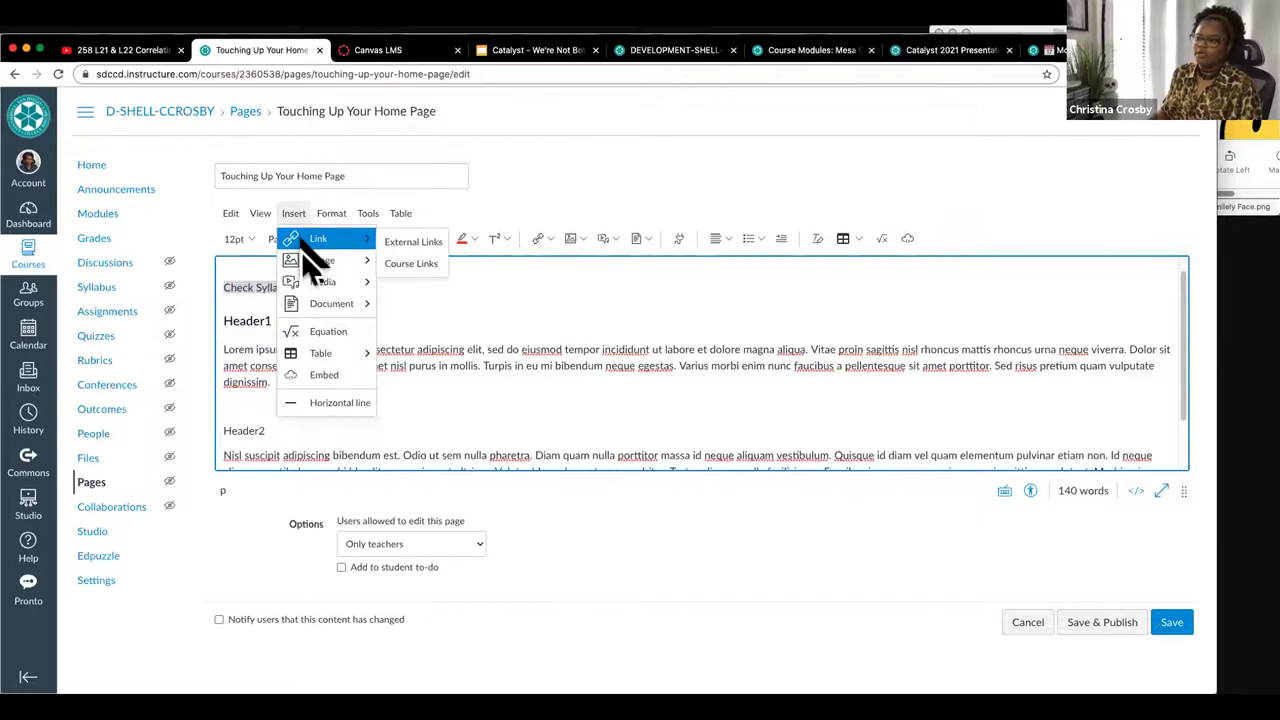
click(416, 274)
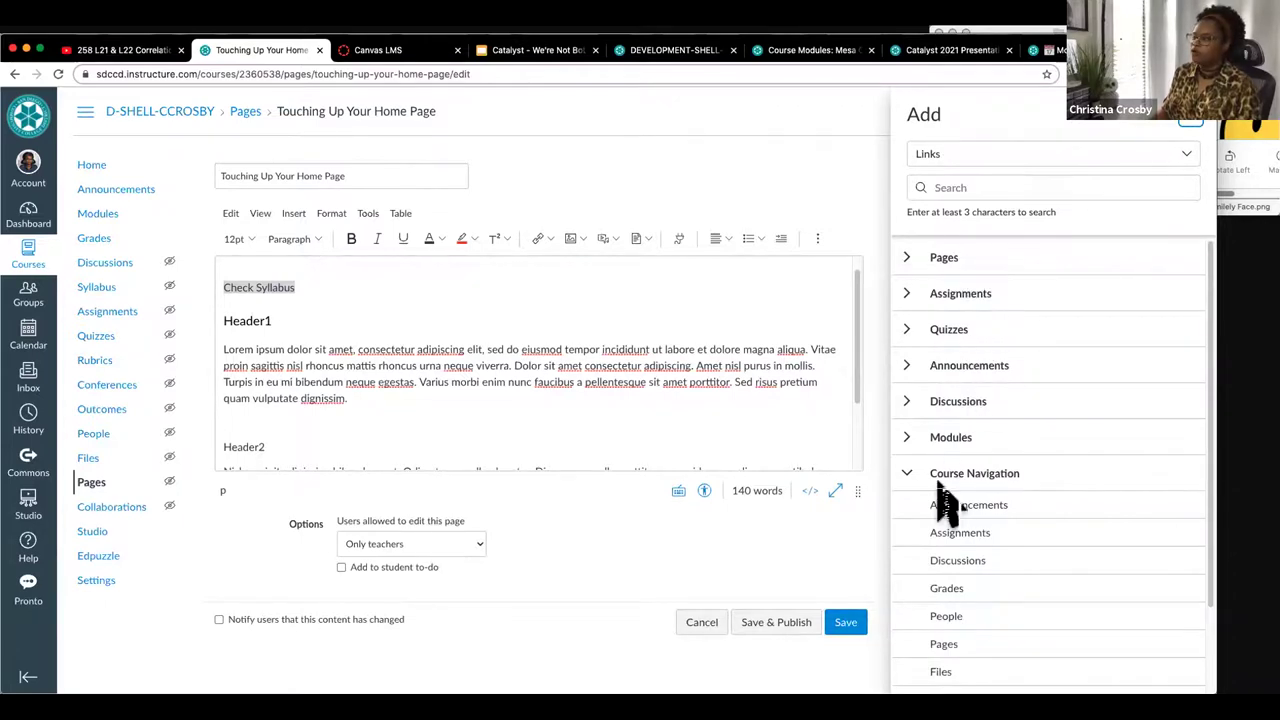
scroll(935, 520, down, 2)
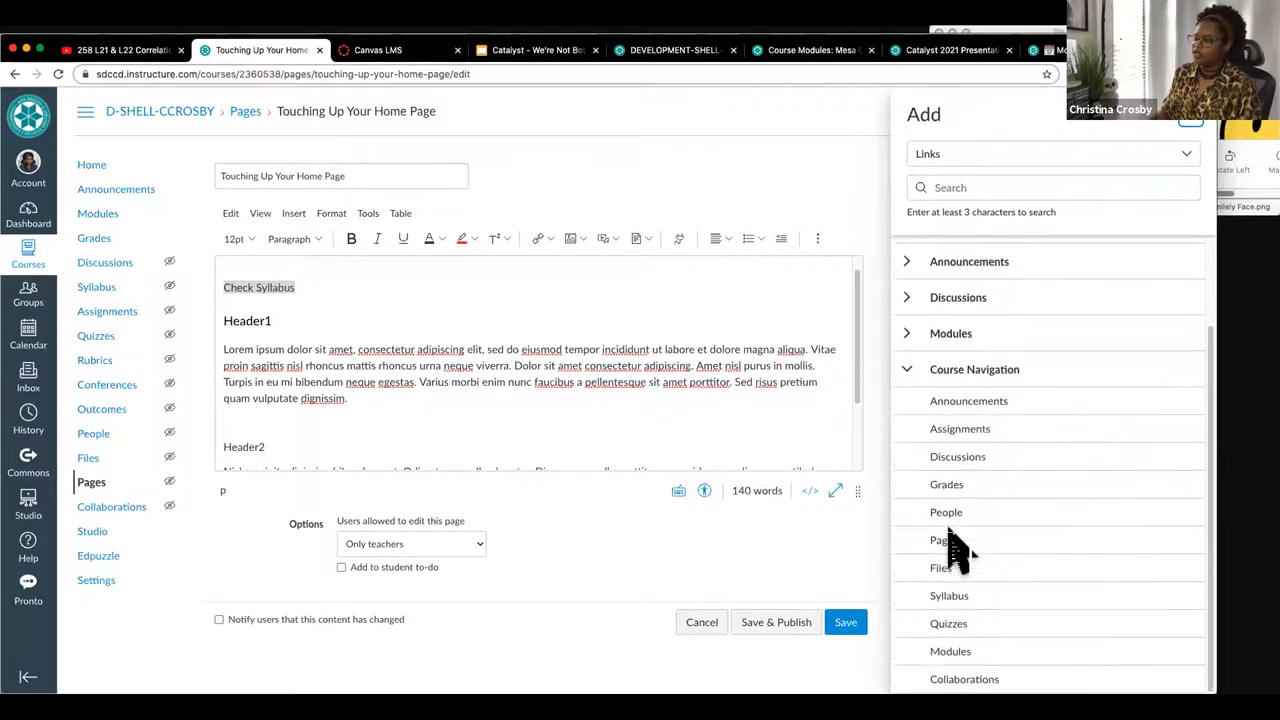
click(953, 599)
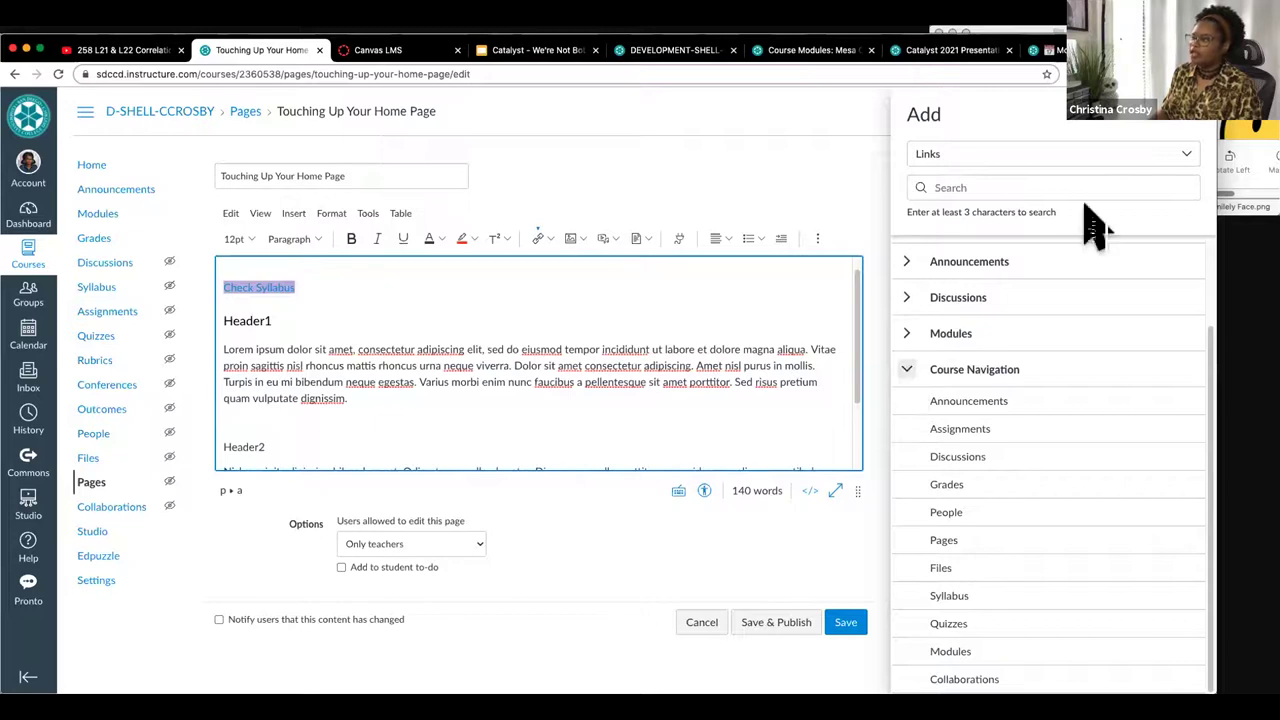
key(Escape)
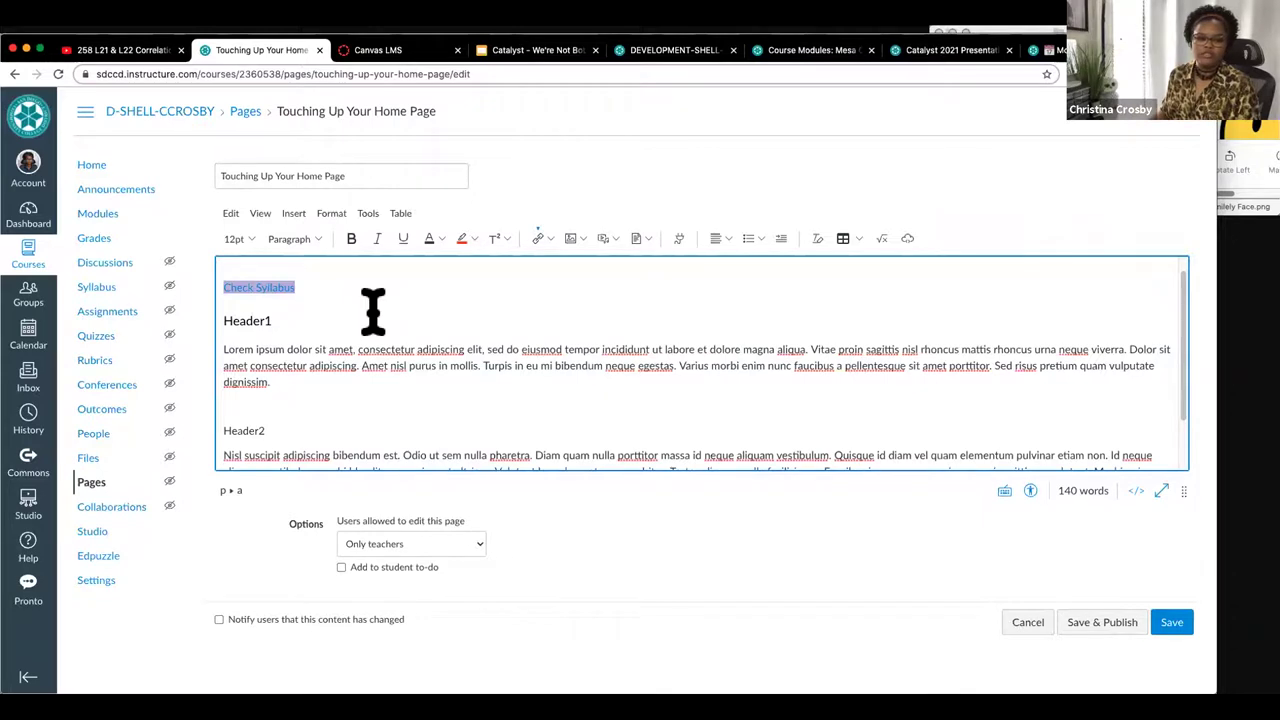
Step: Start an image upload at the beginning of the paragraph under Header1 and load Smilely Face.png from the computer
click(335, 290)
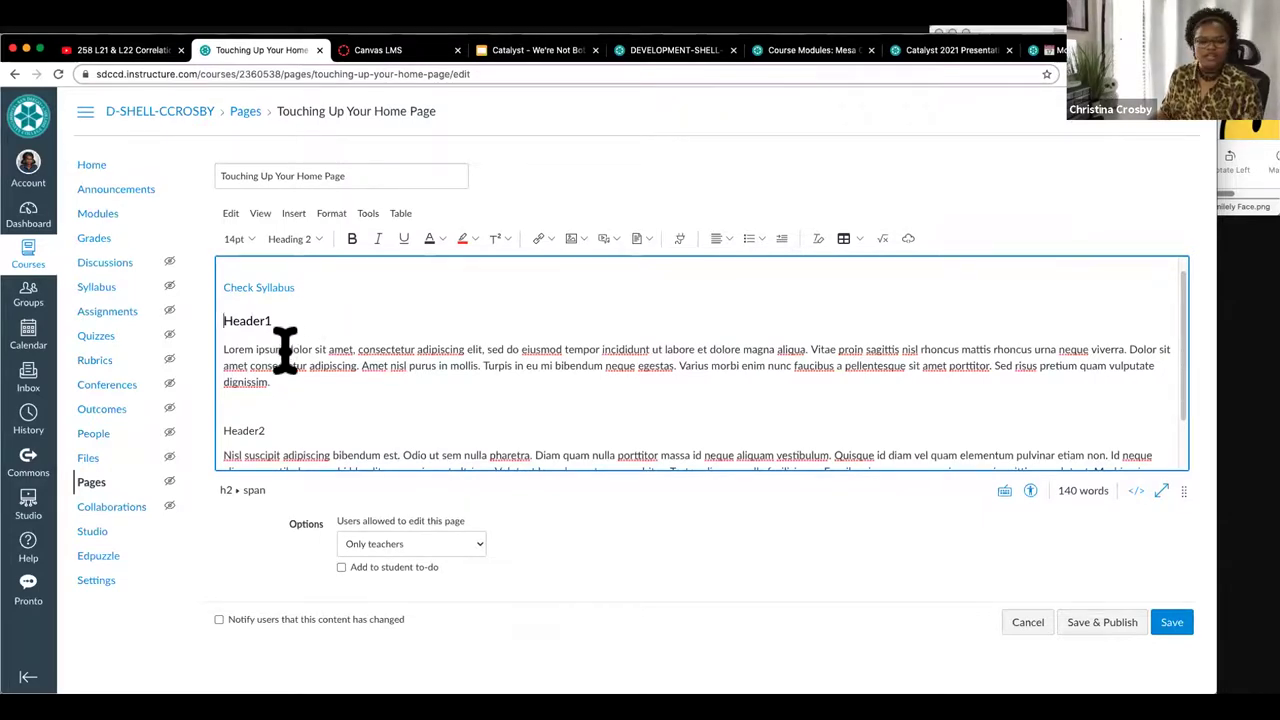
click(221, 348)
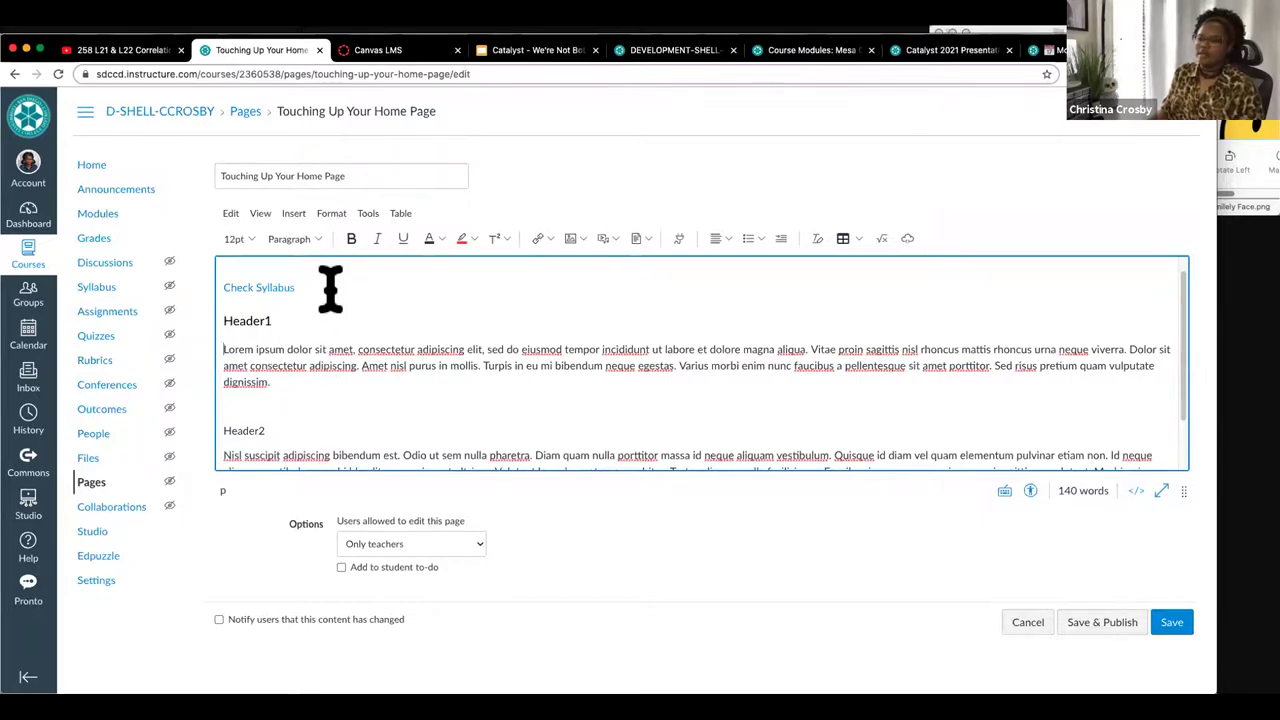
click(288, 213)
mouse_move(305, 262)
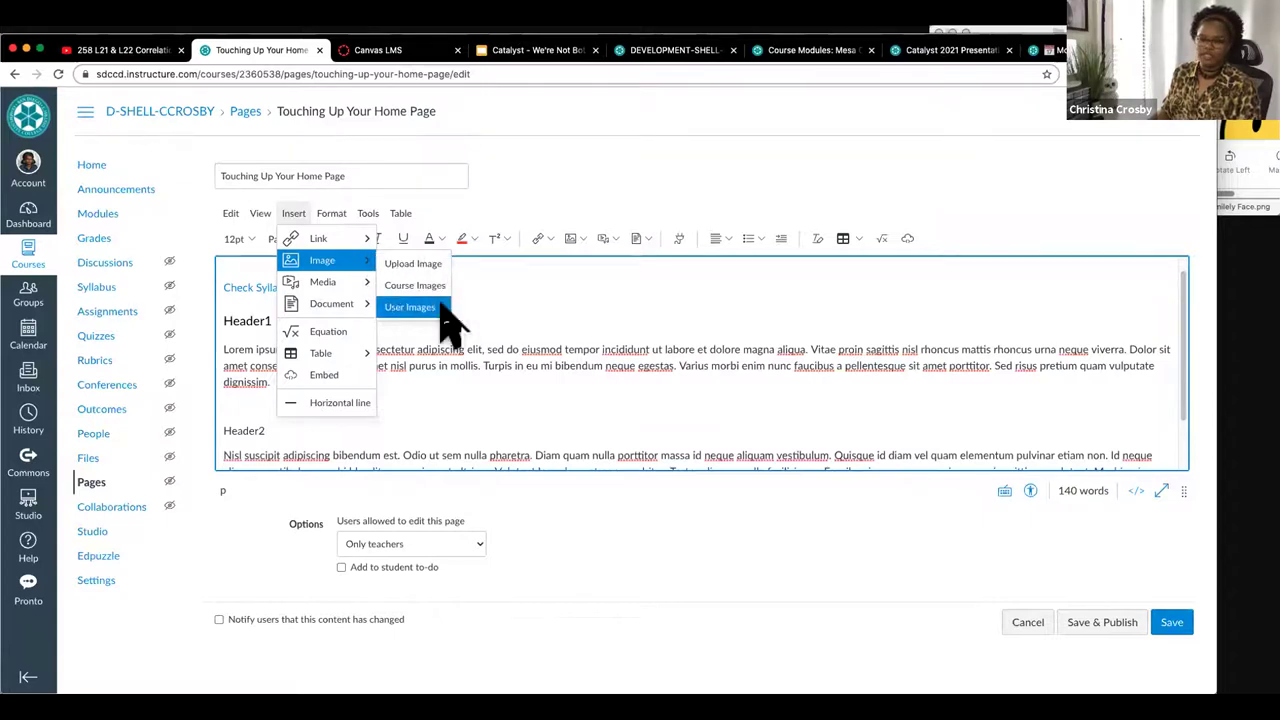
click(408, 265)
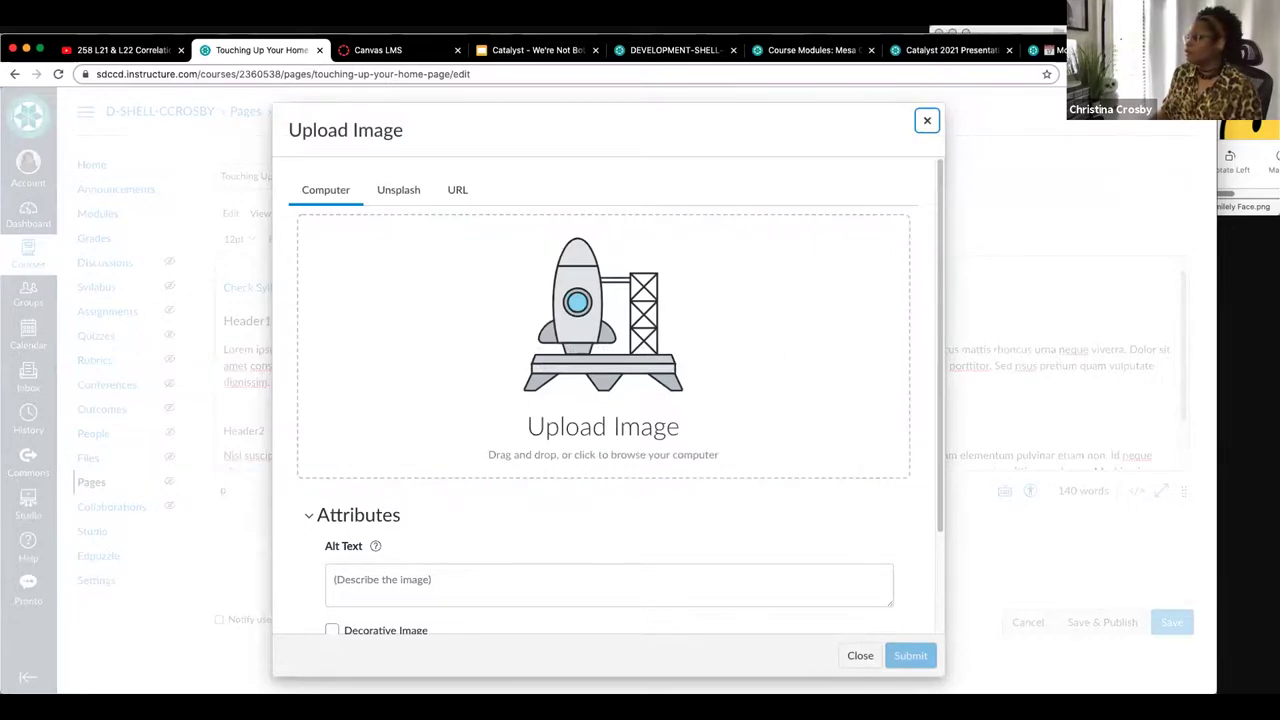
click(1110, 180)
drag(1105, 185, 565, 365)
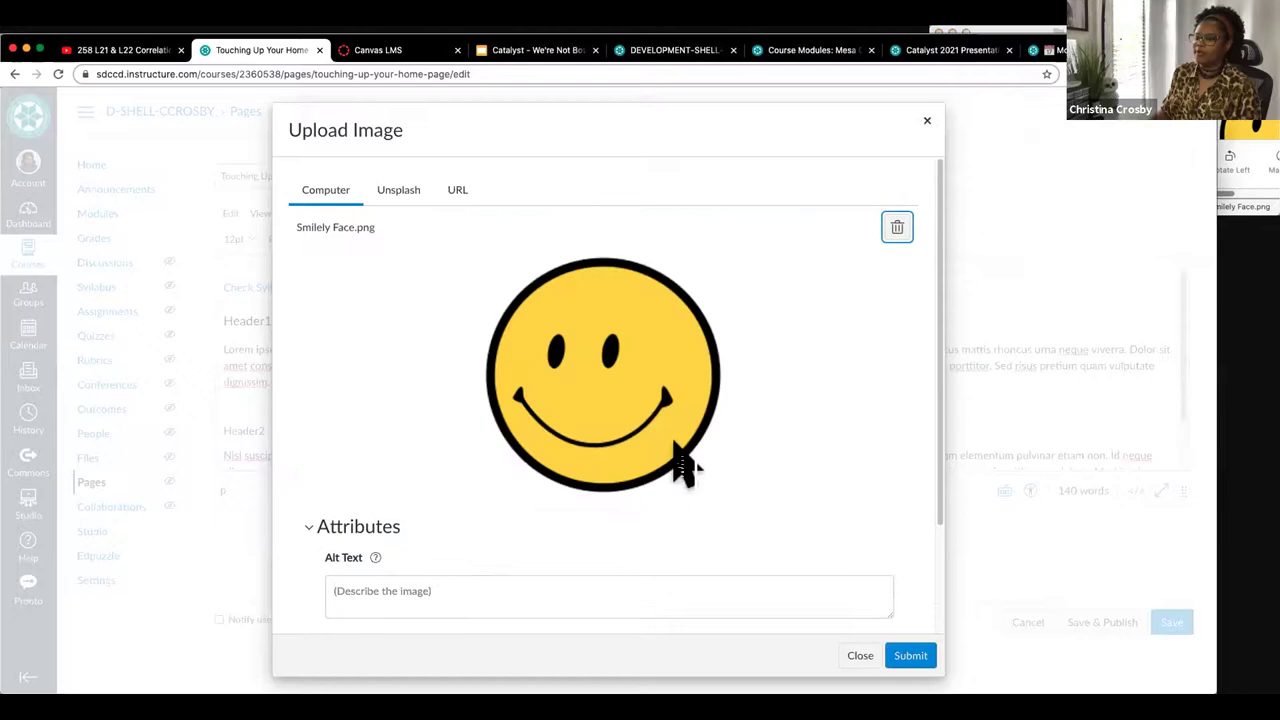
Step: Enter the alt text "Happy face", mark the smiley as a decorative image, and insert it embedded in the page
scroll(678, 460, down, 3)
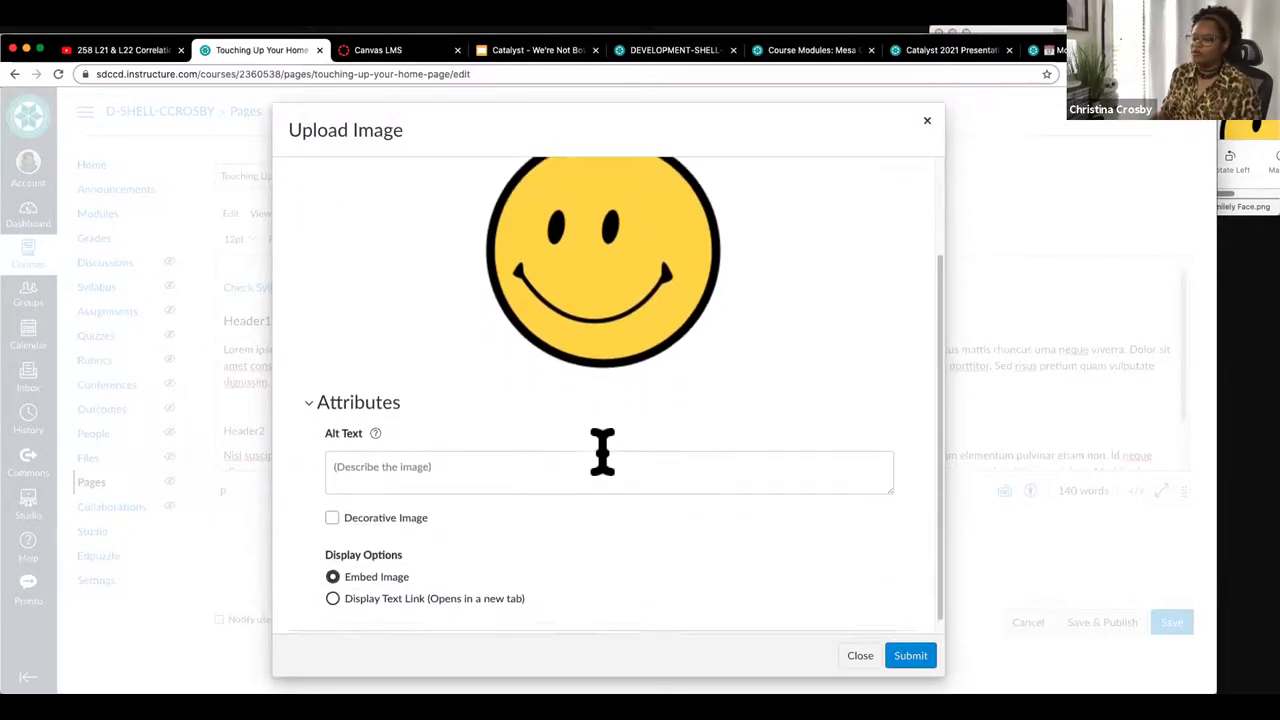
click(469, 468)
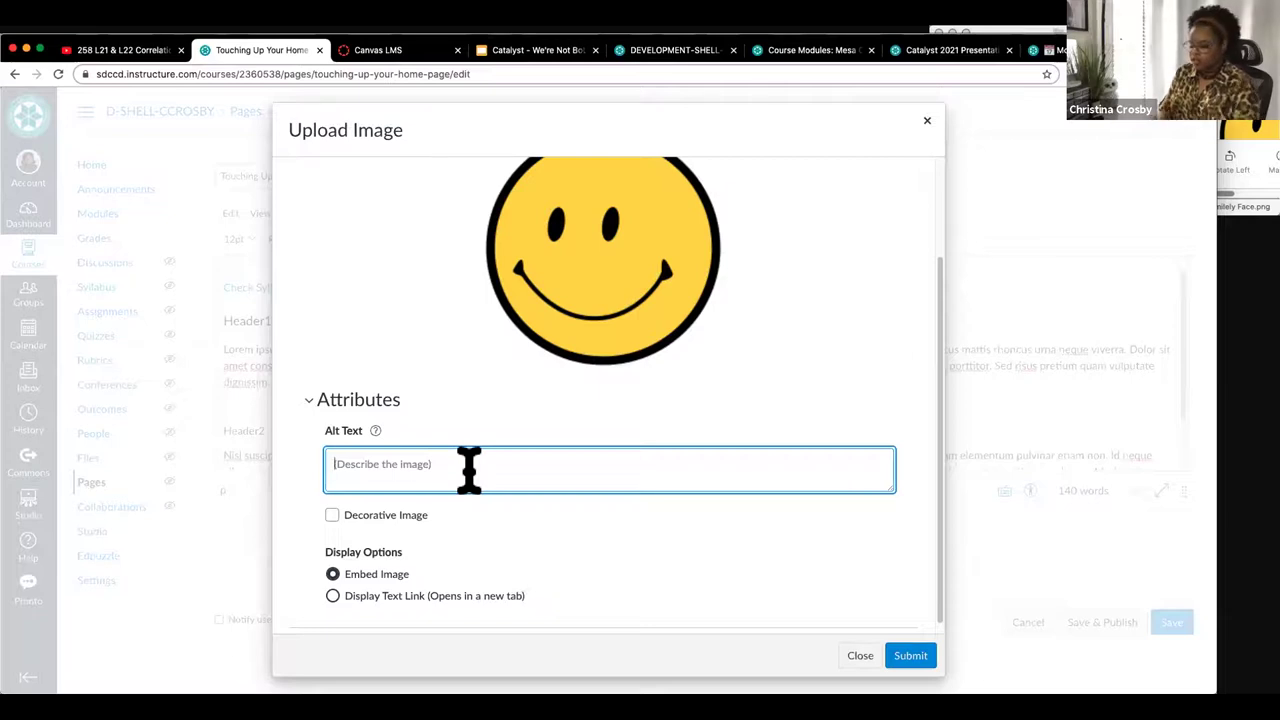
text(Hay)
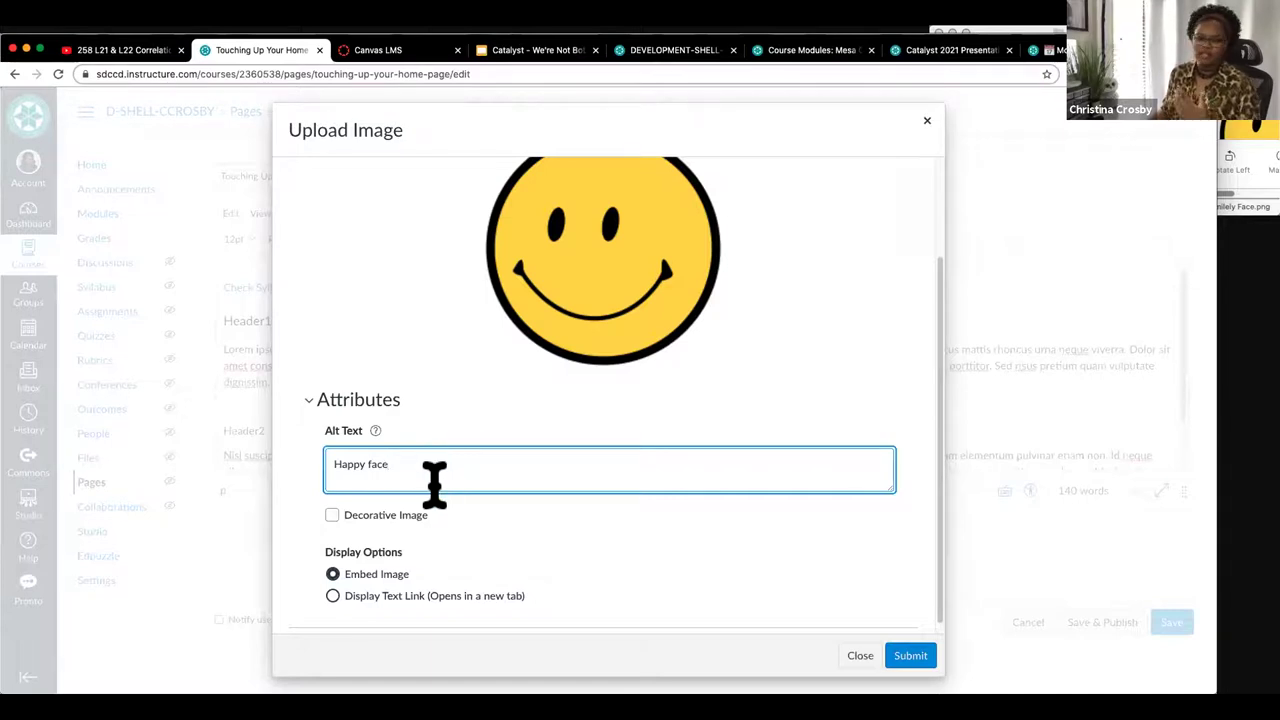
click(332, 516)
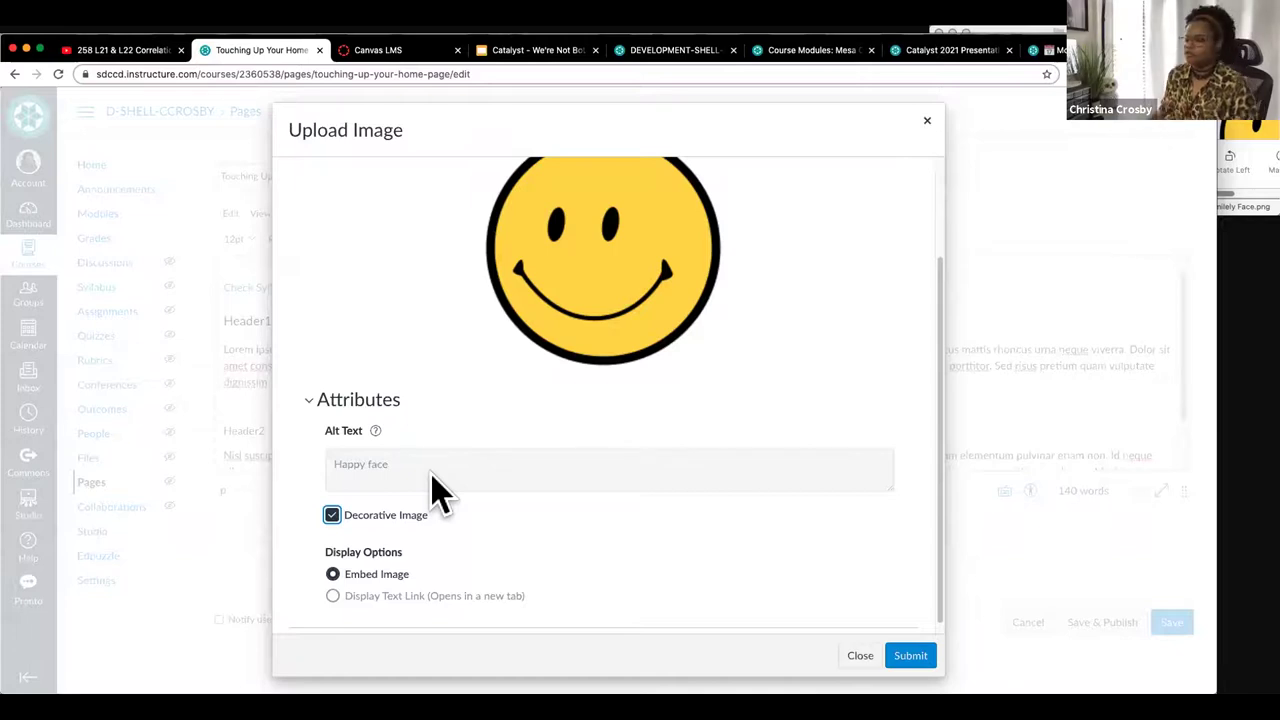
click(905, 656)
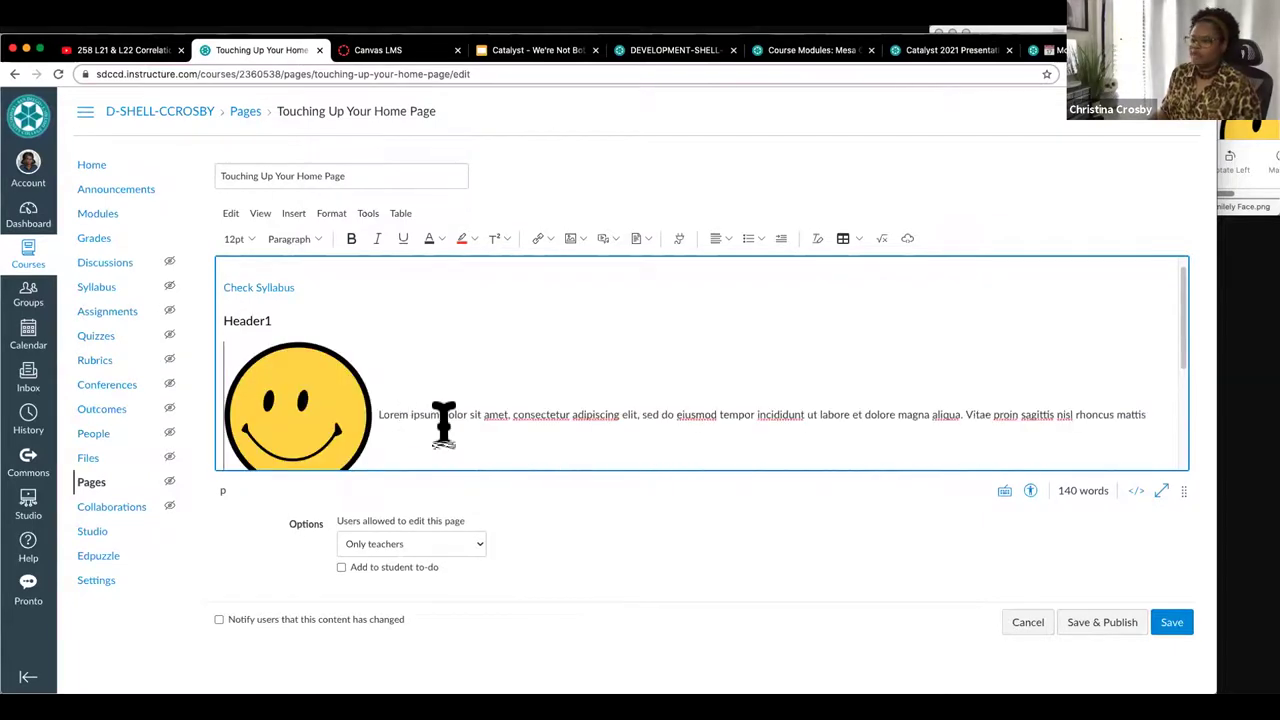
Step: Shrink the smiley image to about 40% of its size and left-align it so the paragraph wraps beside it
scroll(443, 423, down, 2)
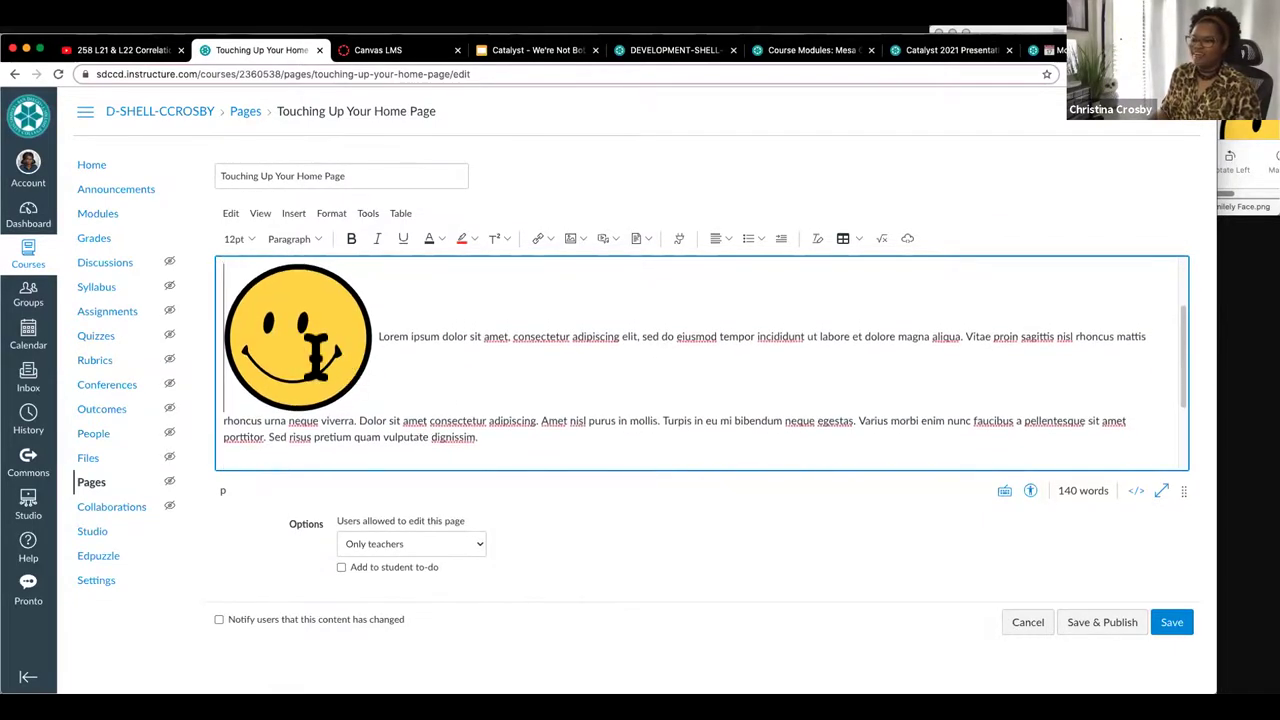
click(316, 355)
drag(372, 411, 337, 320)
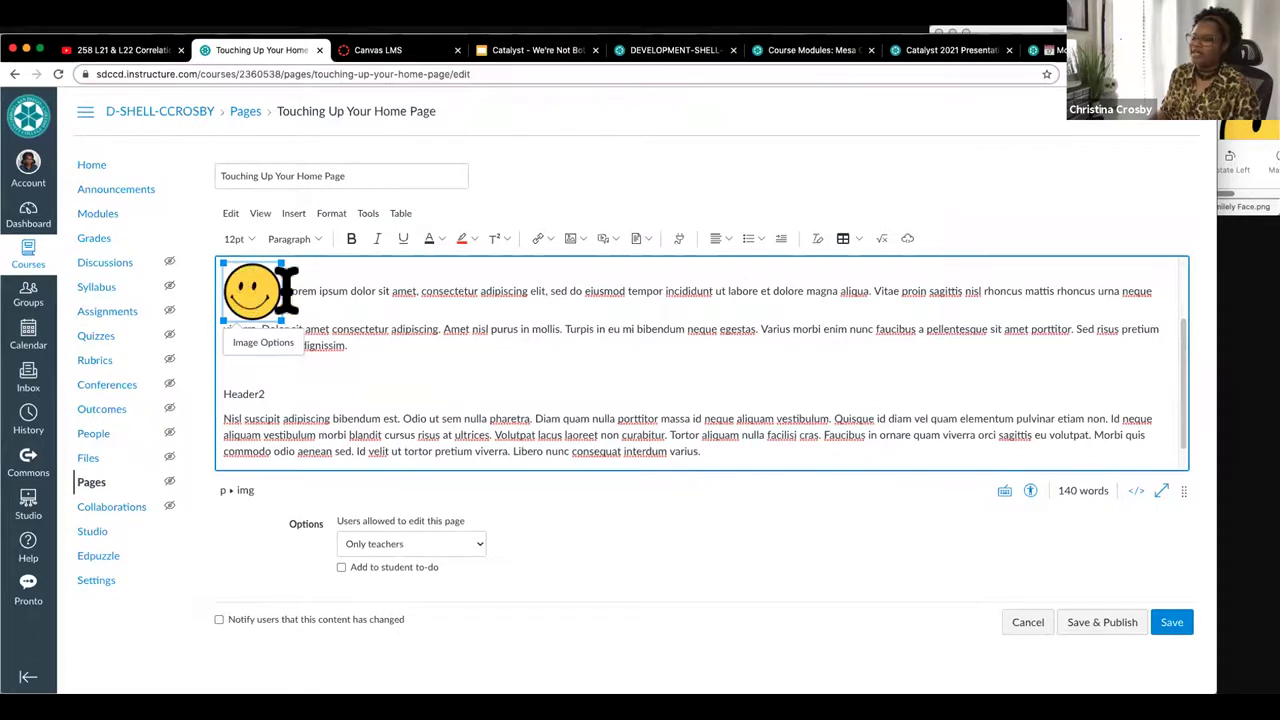
click(720, 240)
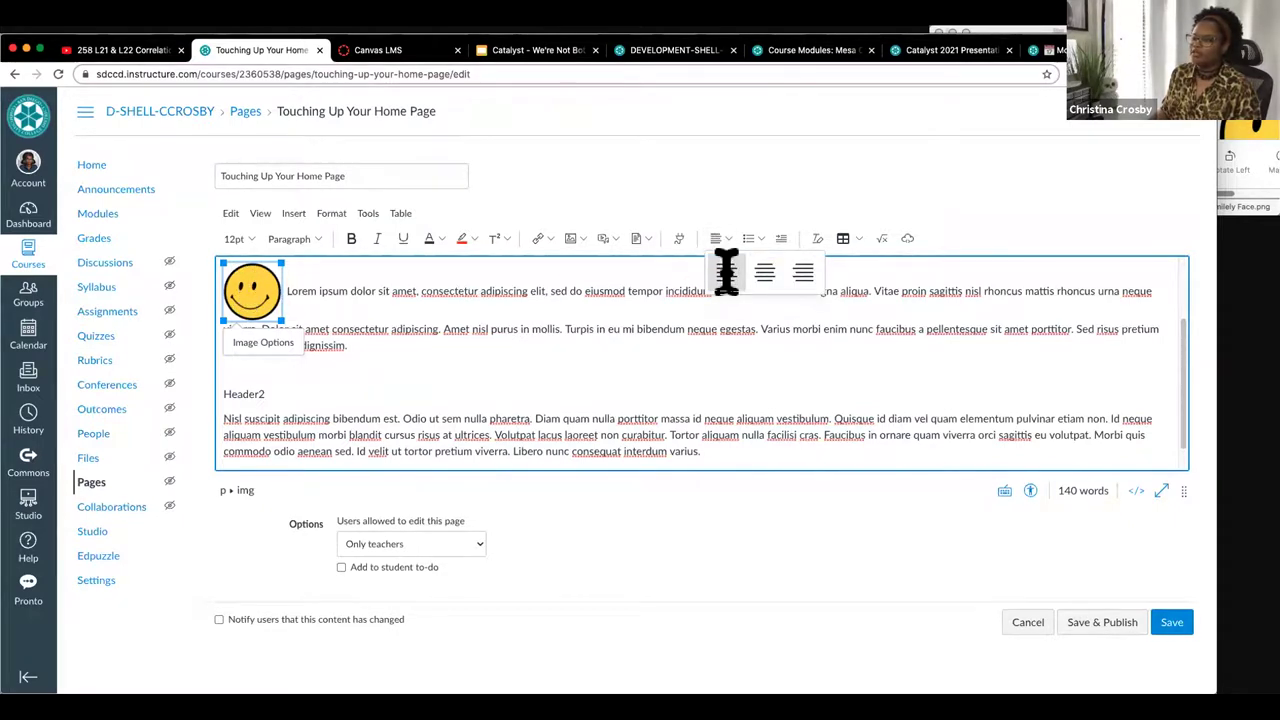
click(726, 272)
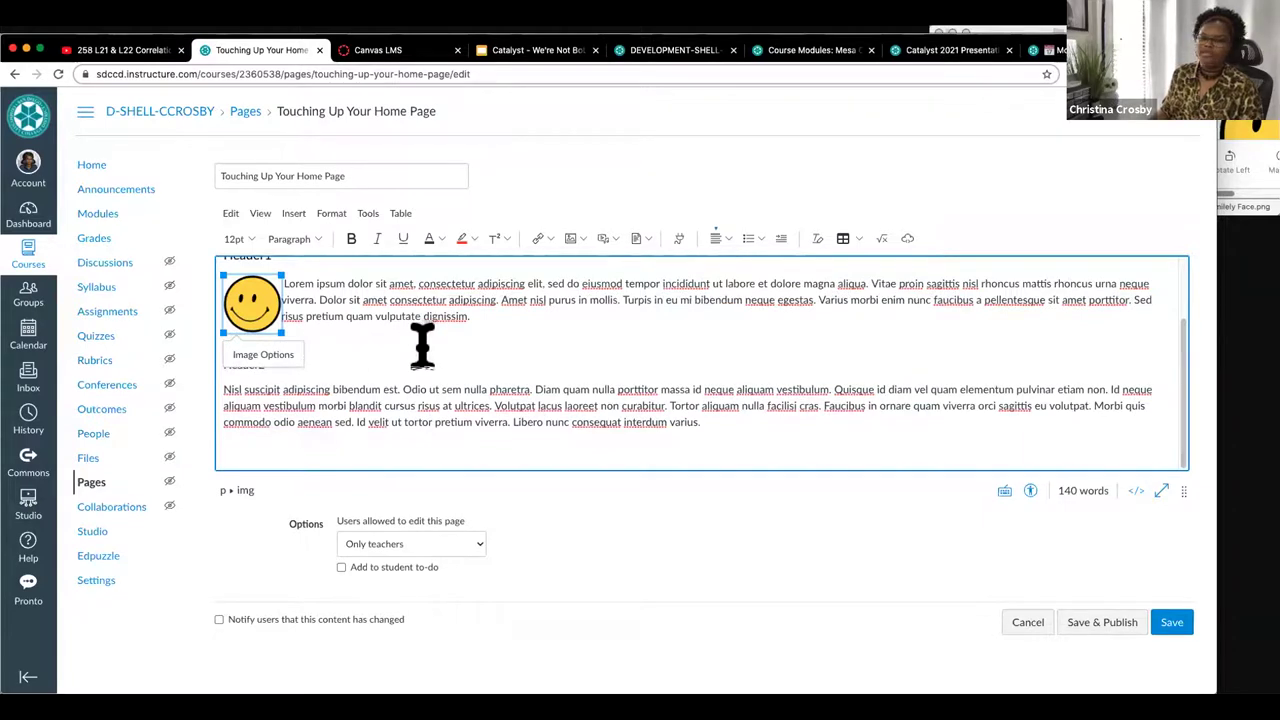
Step: Try centre alignment on the smiley image and return it to left alignment
click(449, 372)
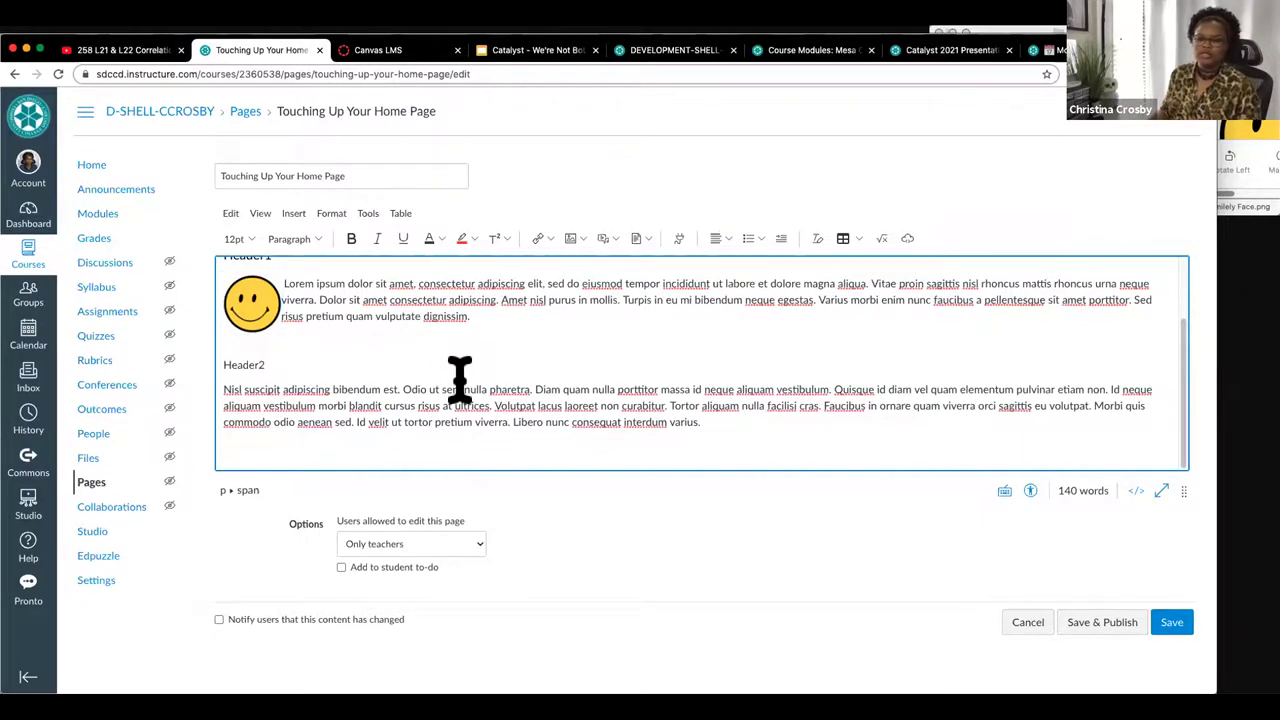
click(270, 295)
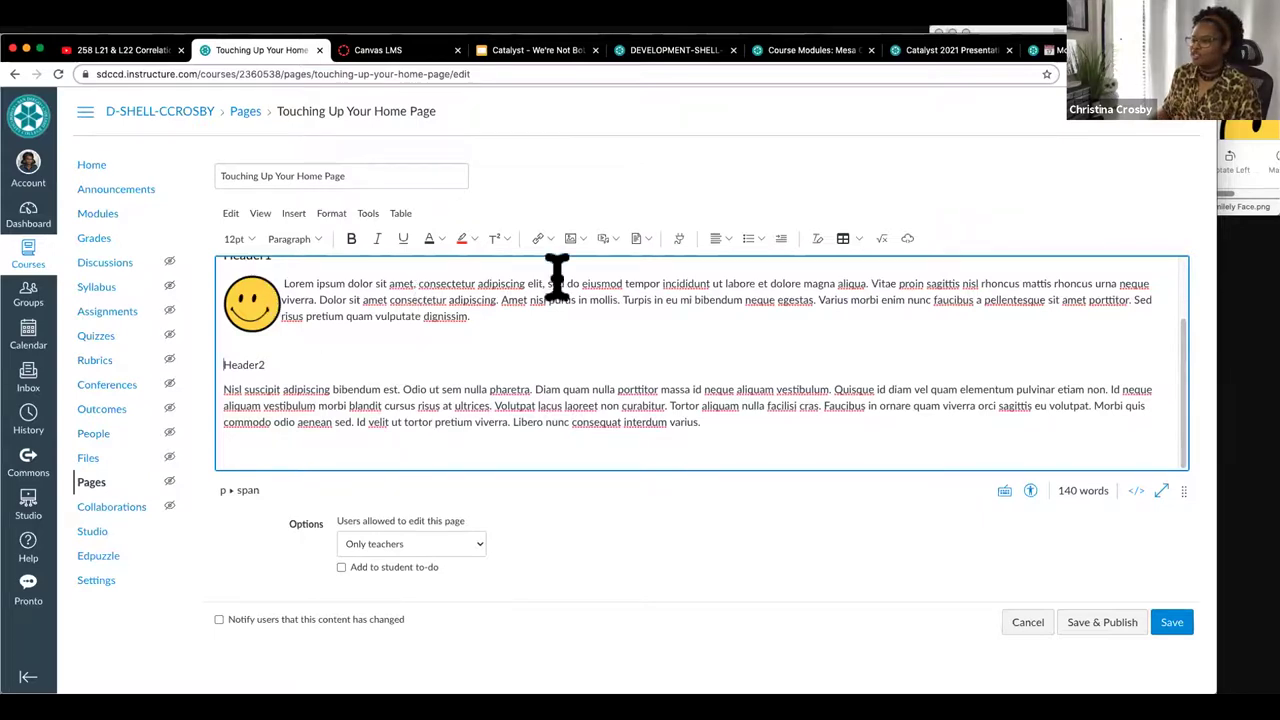
click(726, 249)
click(731, 250)
click(757, 270)
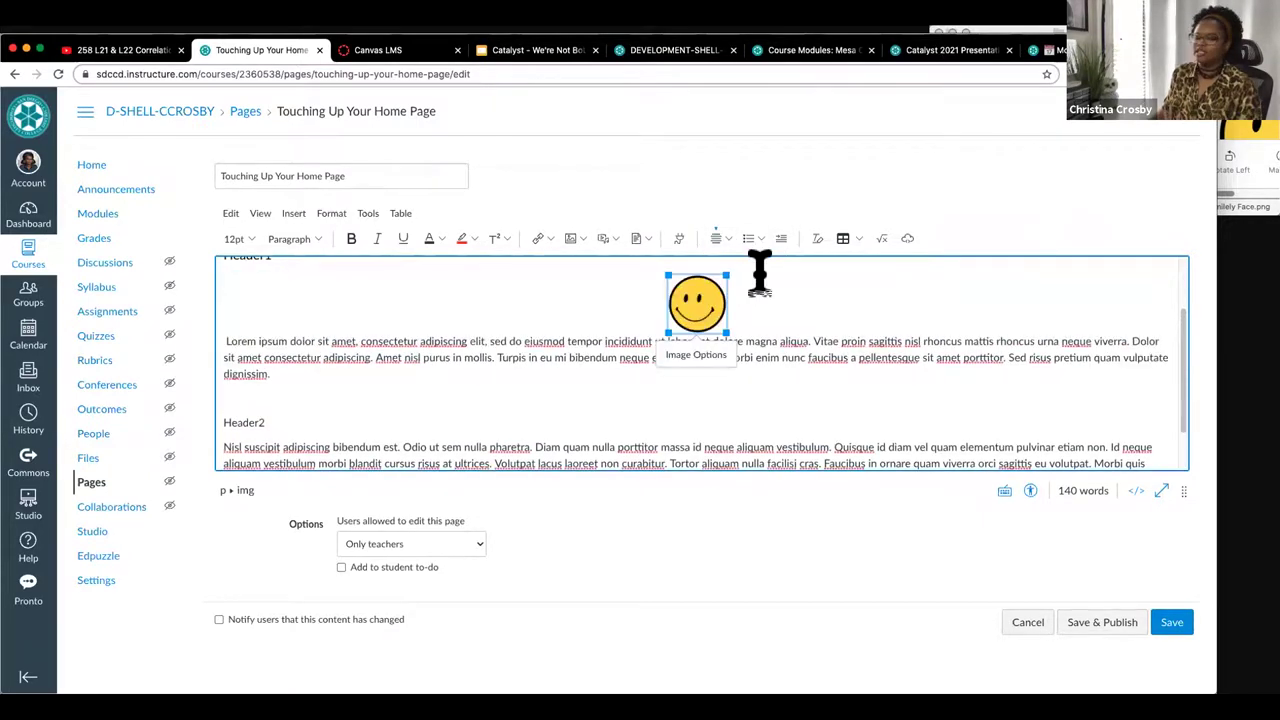
click(729, 246)
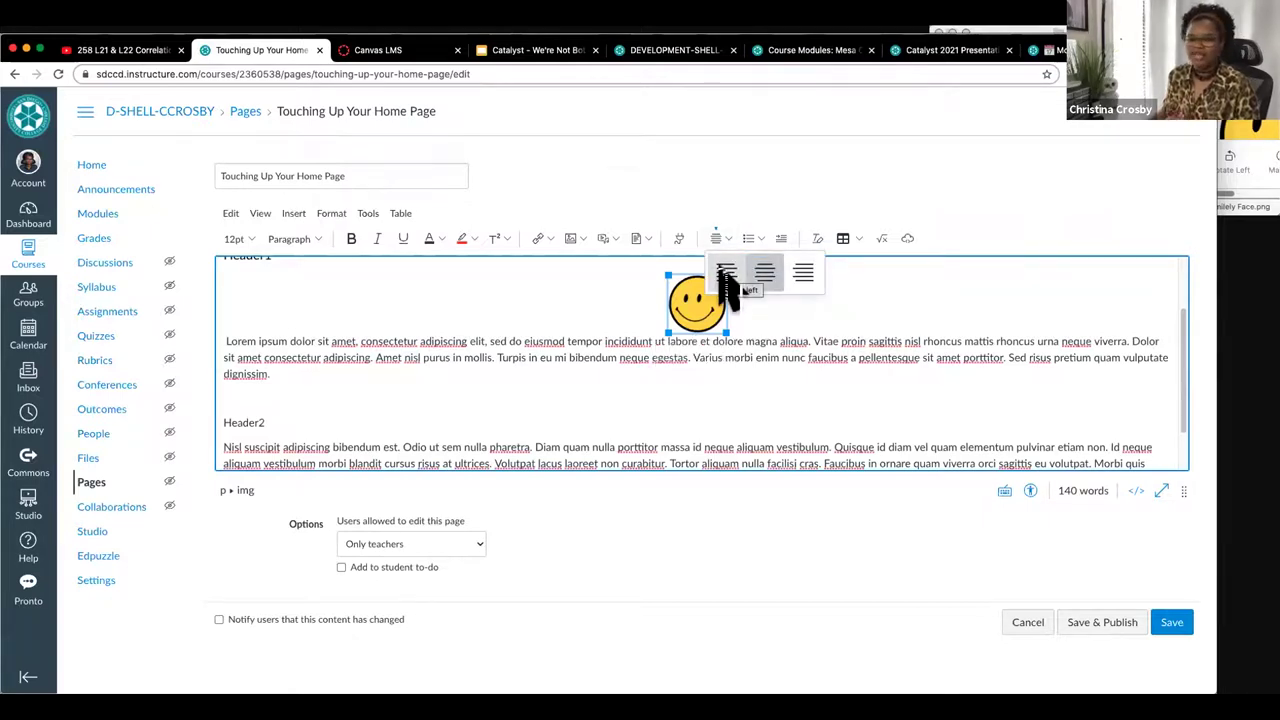
click(725, 272)
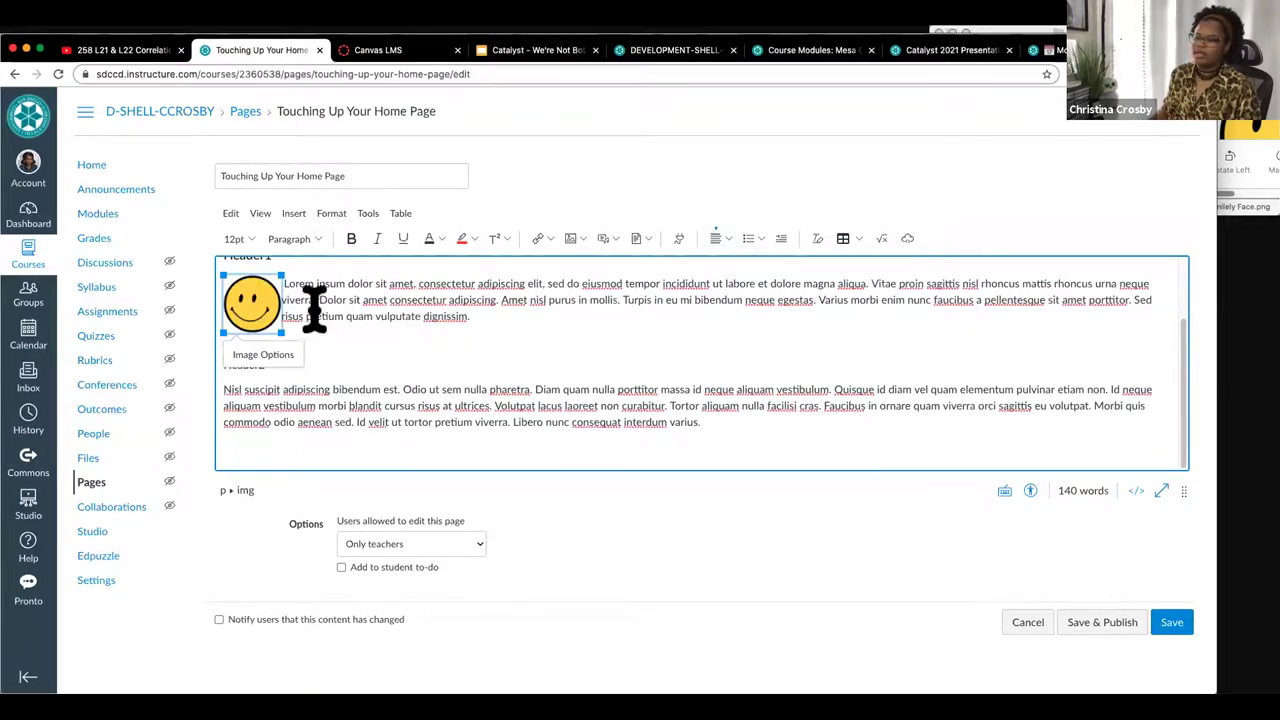
Step: Add an empty line above Header2 and open the embed code entry for that spot
click(475, 328)
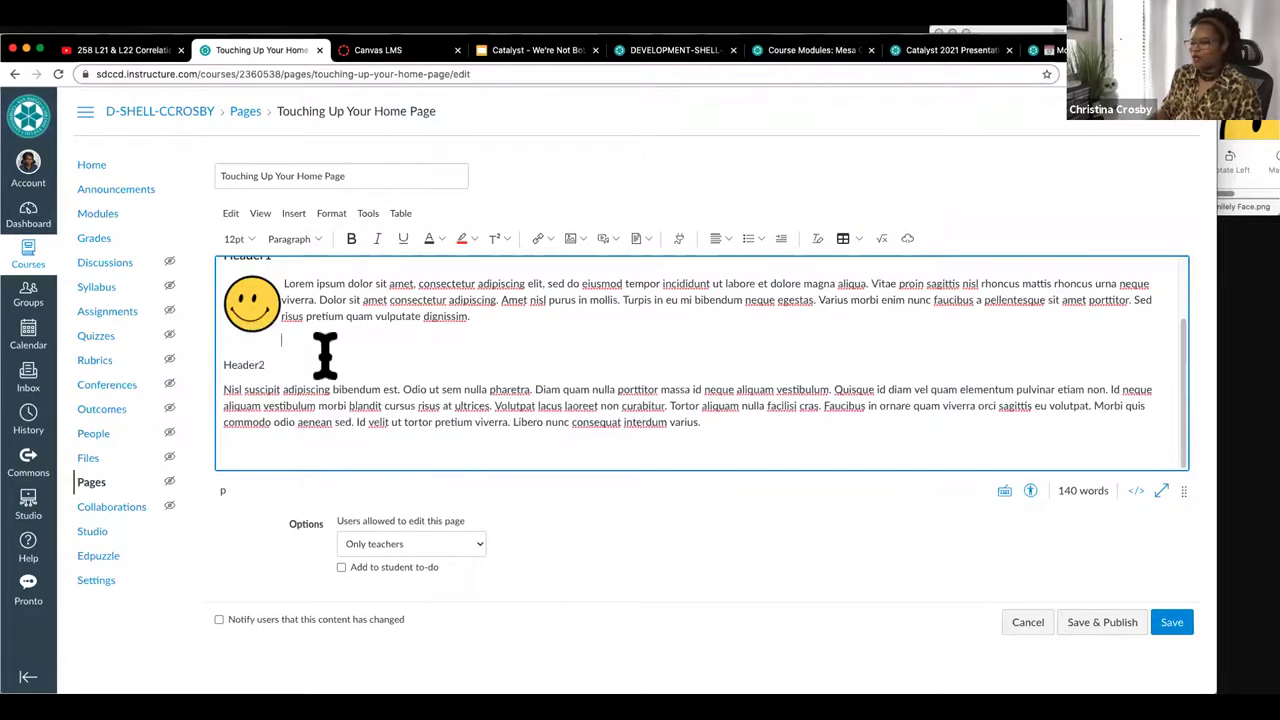
key(Return)
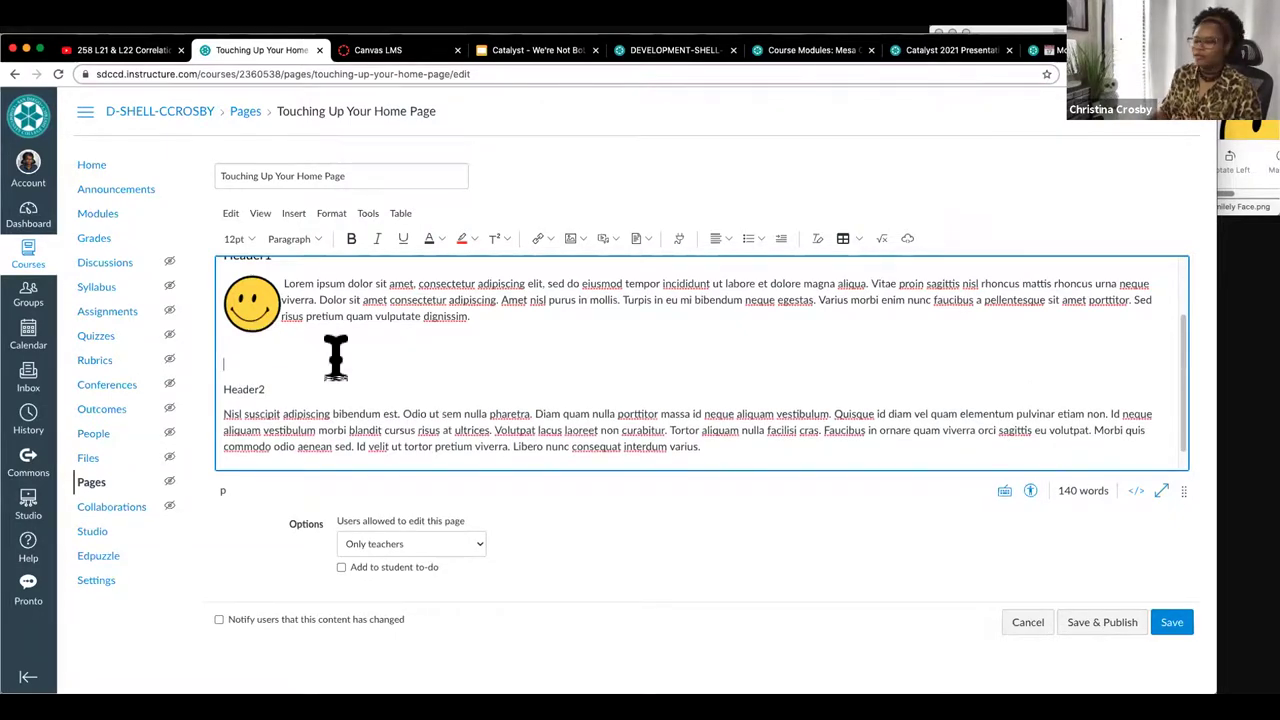
click(293, 213)
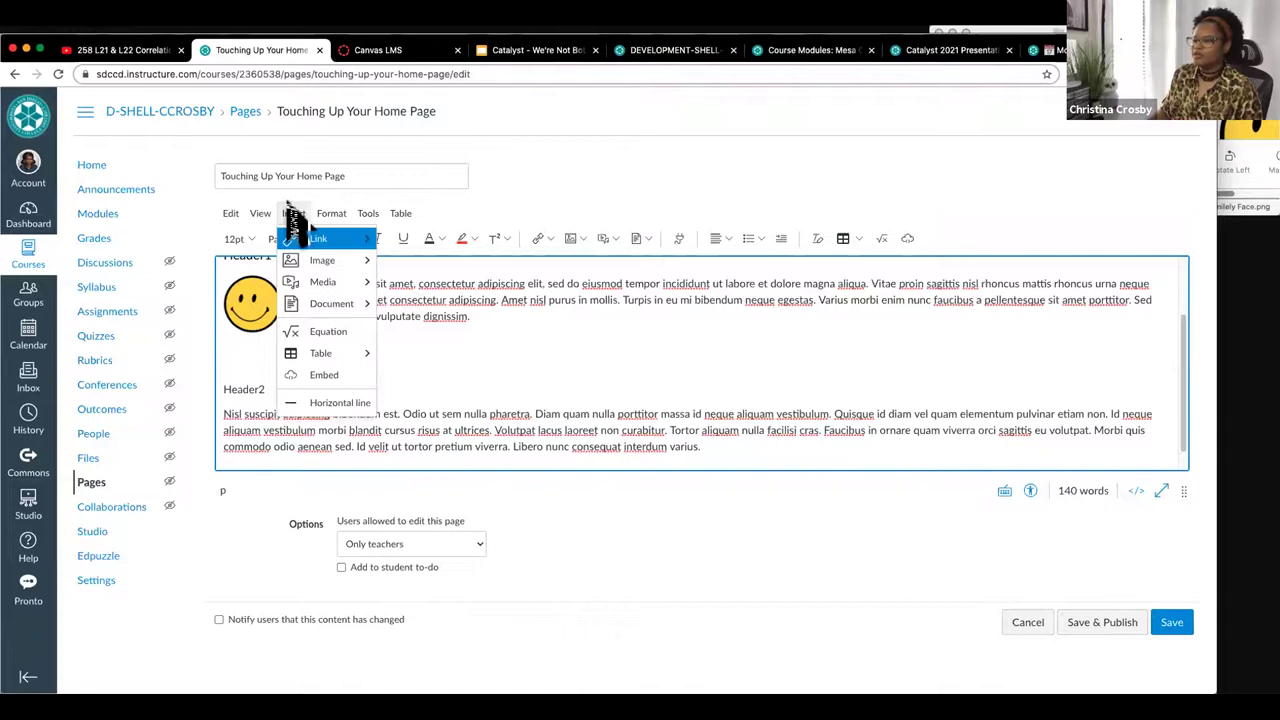
click(336, 383)
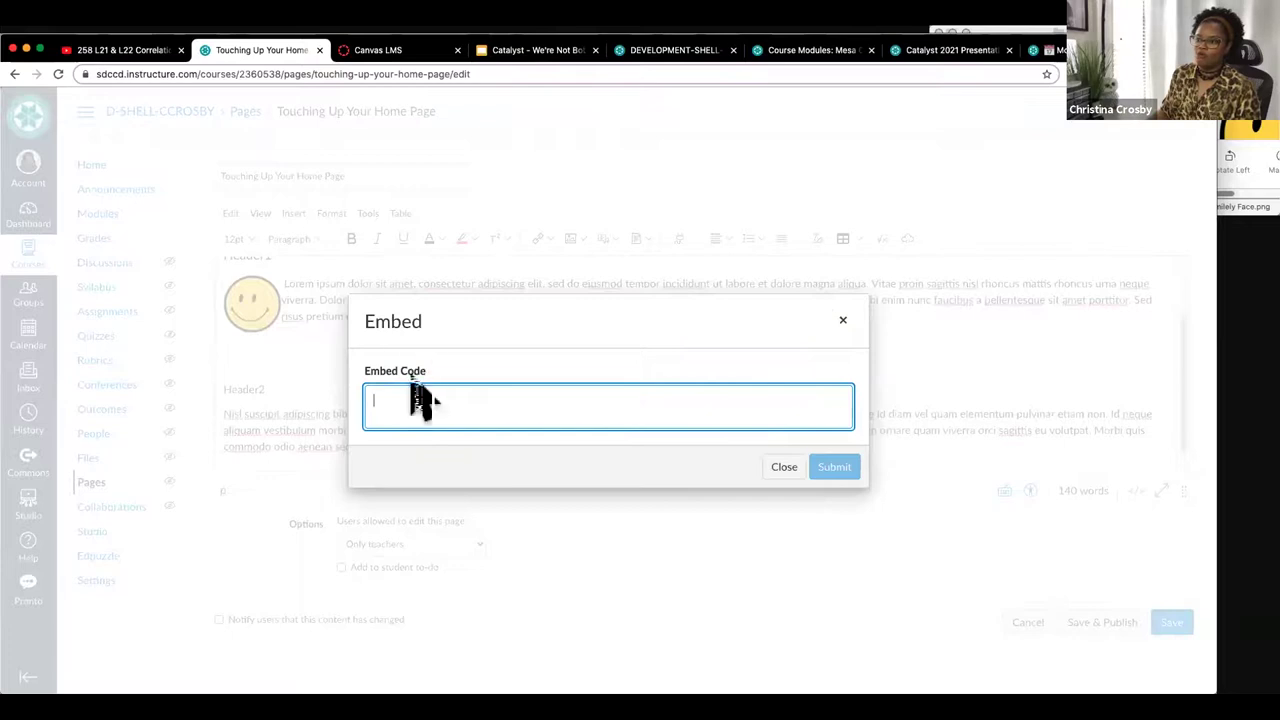
Step: Switch to YouTube and copy the embed code of the video "258 L21 & L22 Correlation and Regression Part 3"
click(135, 50)
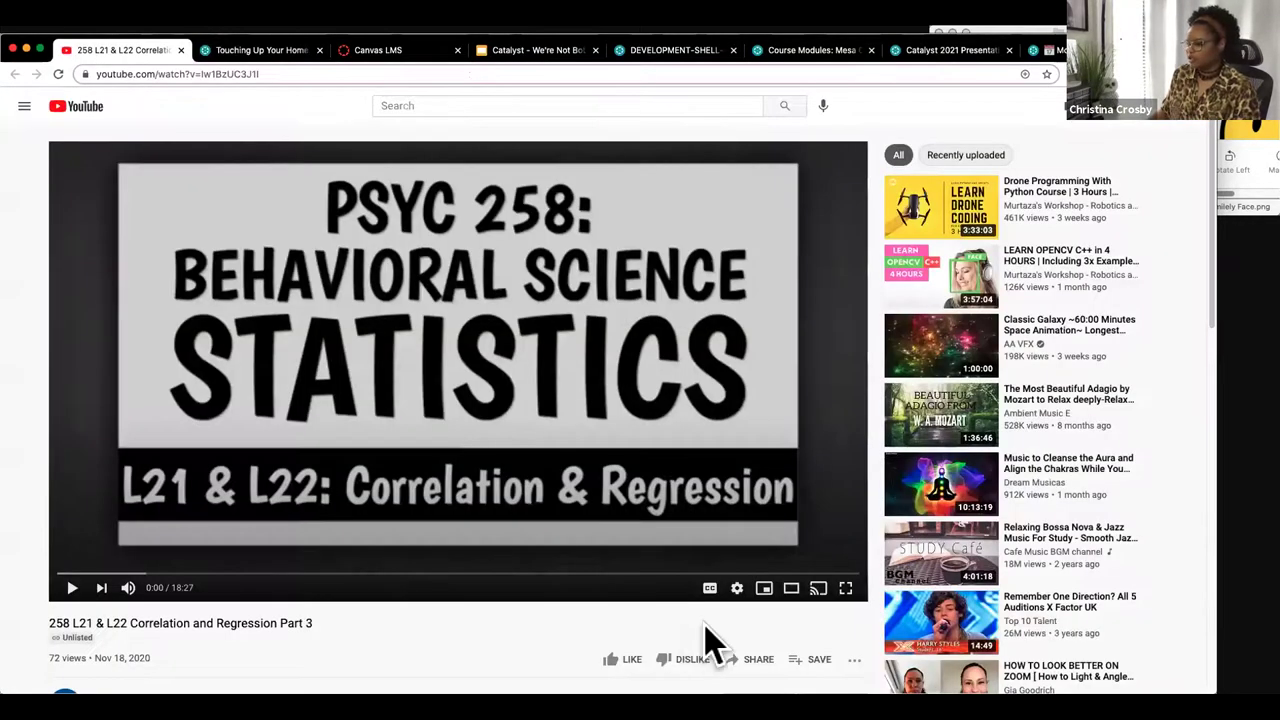
click(752, 658)
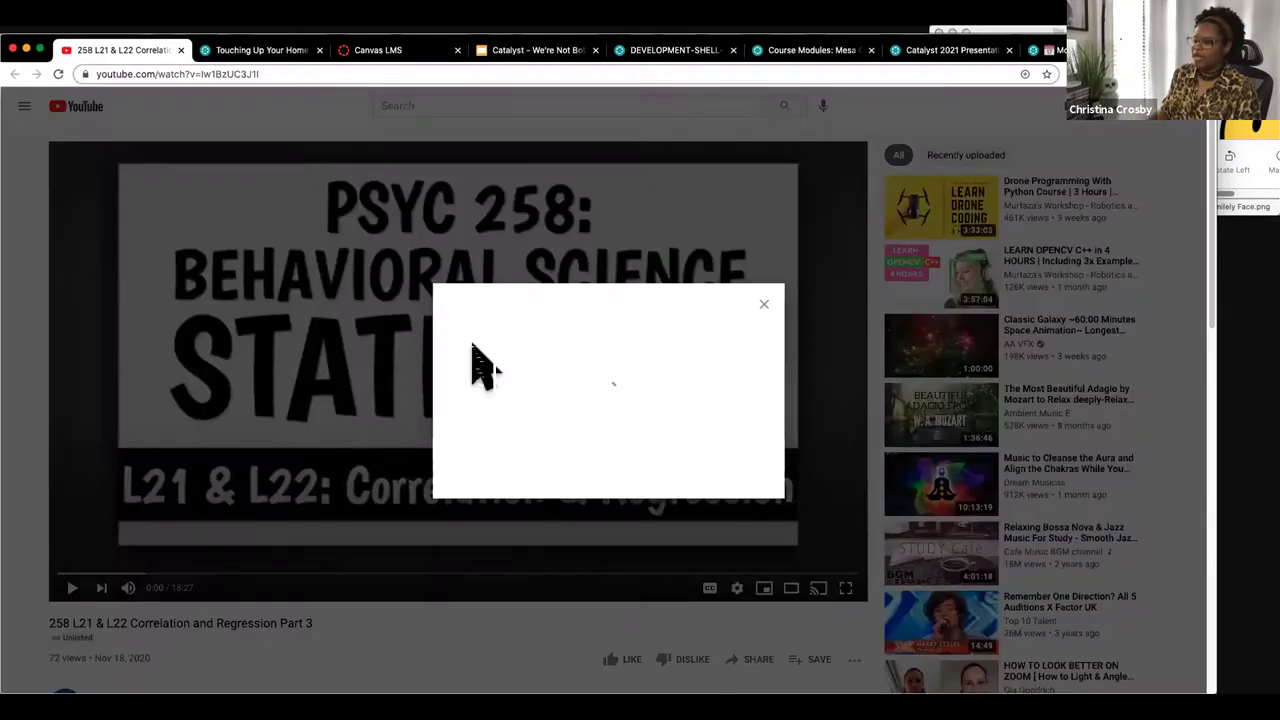
click(474, 346)
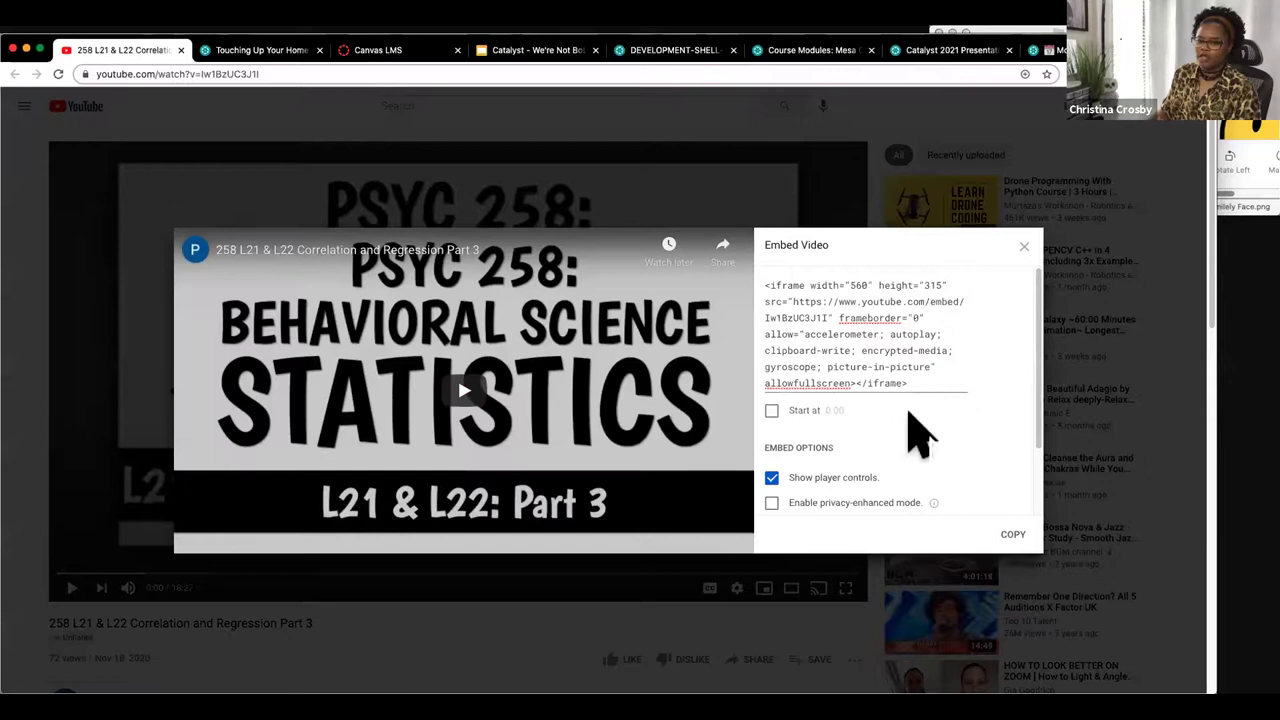
click(1010, 540)
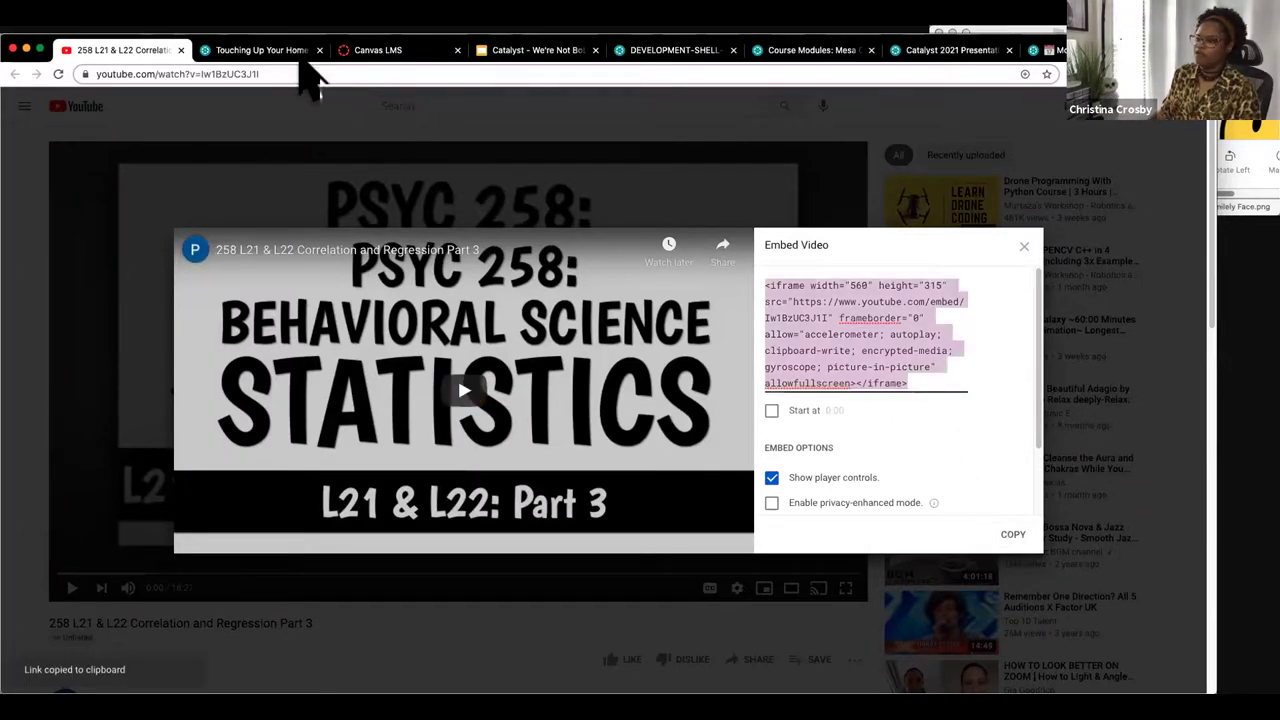
Step: Return to the Canvas page and embed the video above Header2 using the copied iframe code
key(ctrl+Tab)
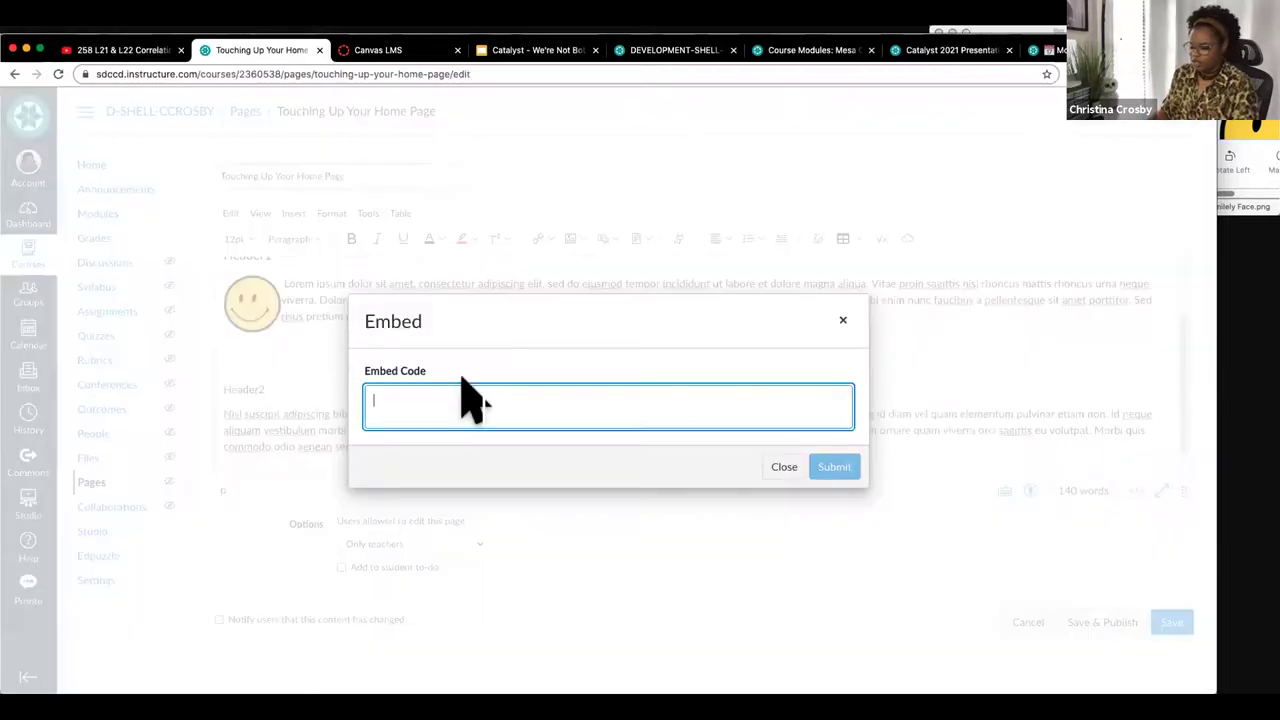
key(super+v)
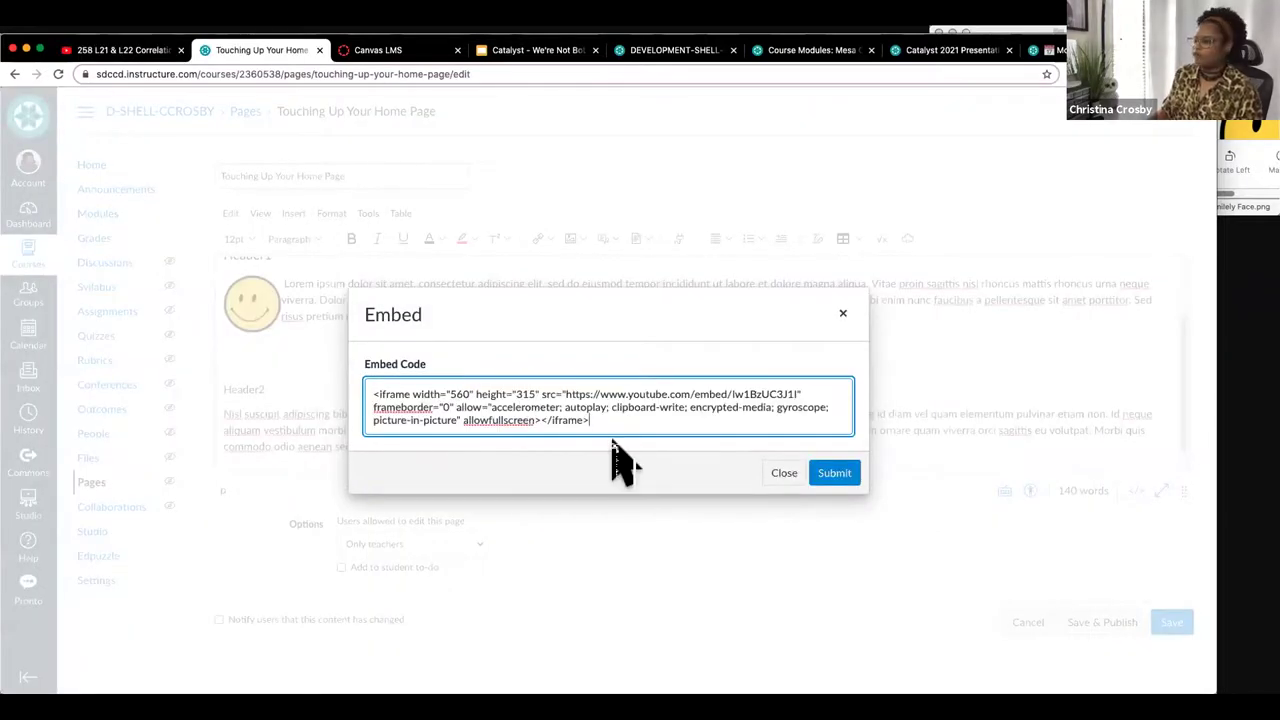
click(826, 478)
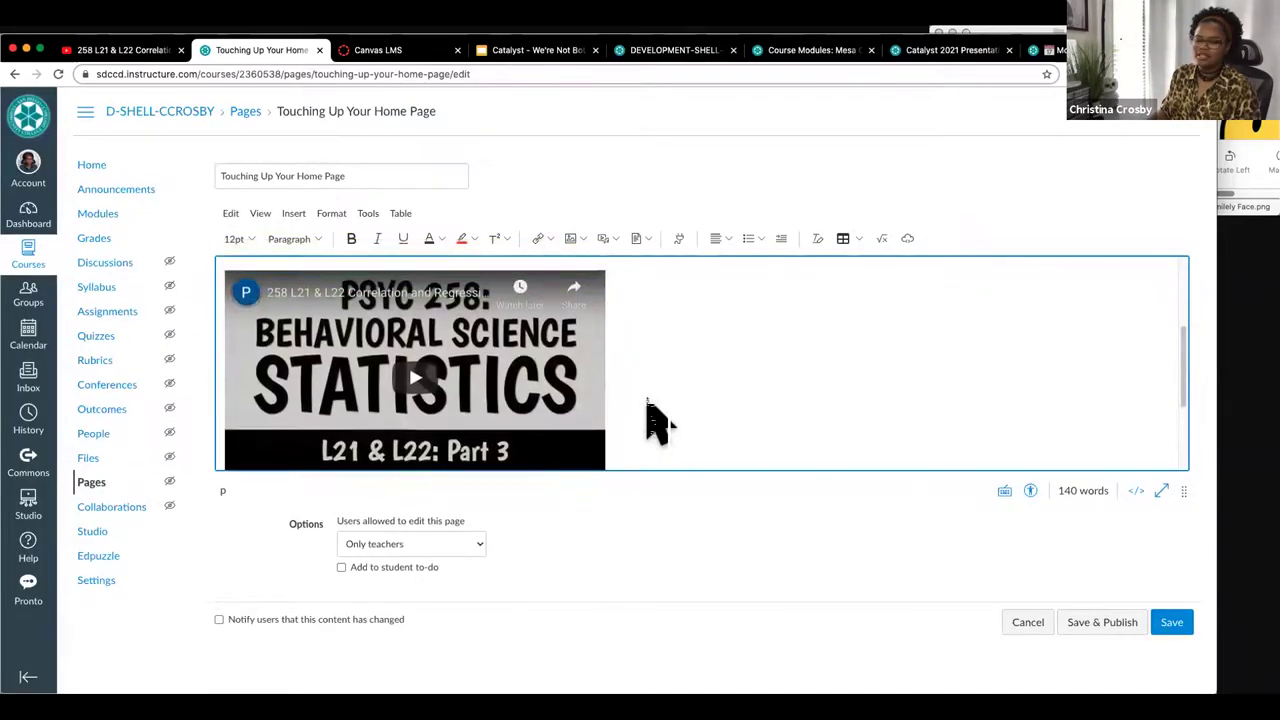
Step: Test playback of the embedded video, pause it, and check its placement above Header2
scroll(646, 423, down, 2)
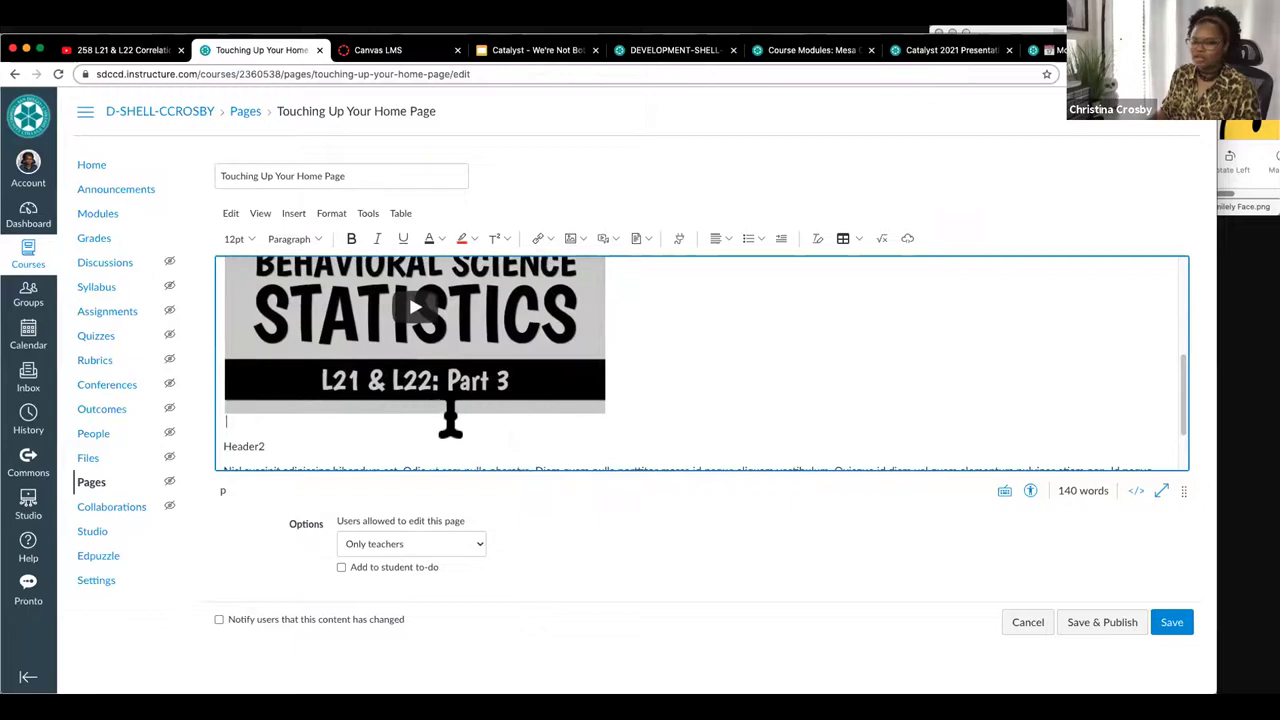
scroll(590, 386, up, 1)
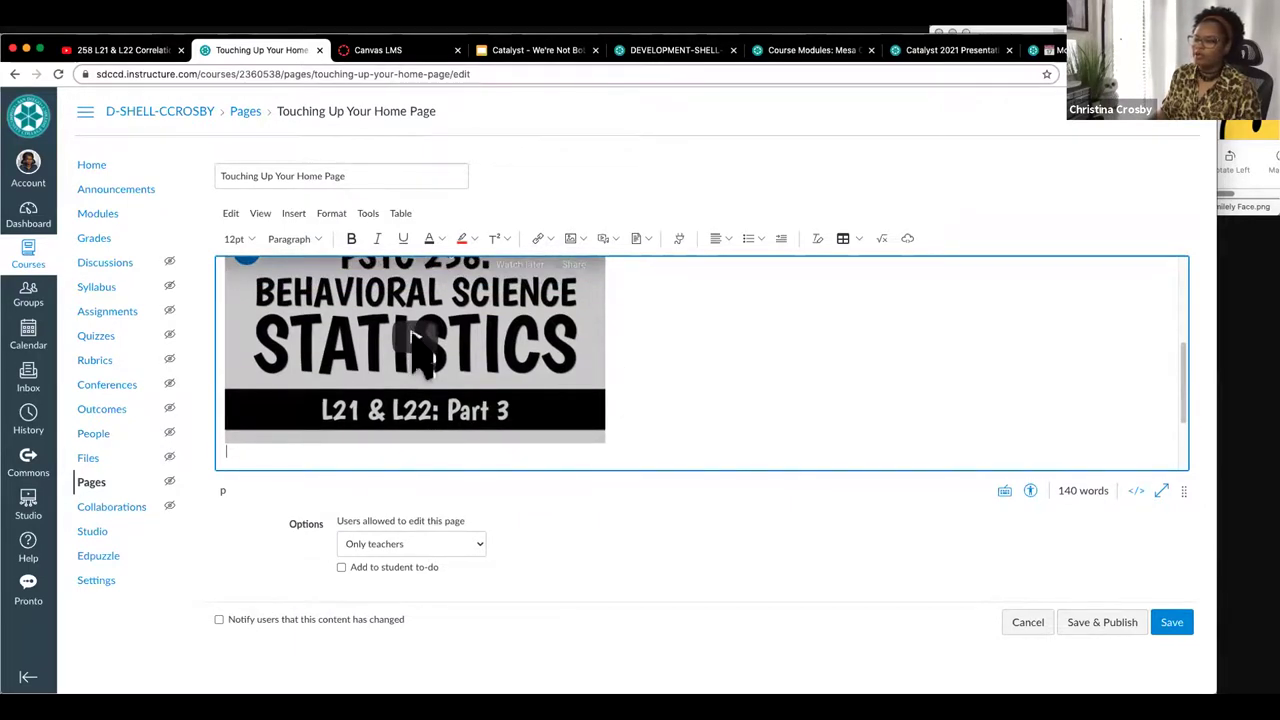
click(418, 345)
click(251, 456)
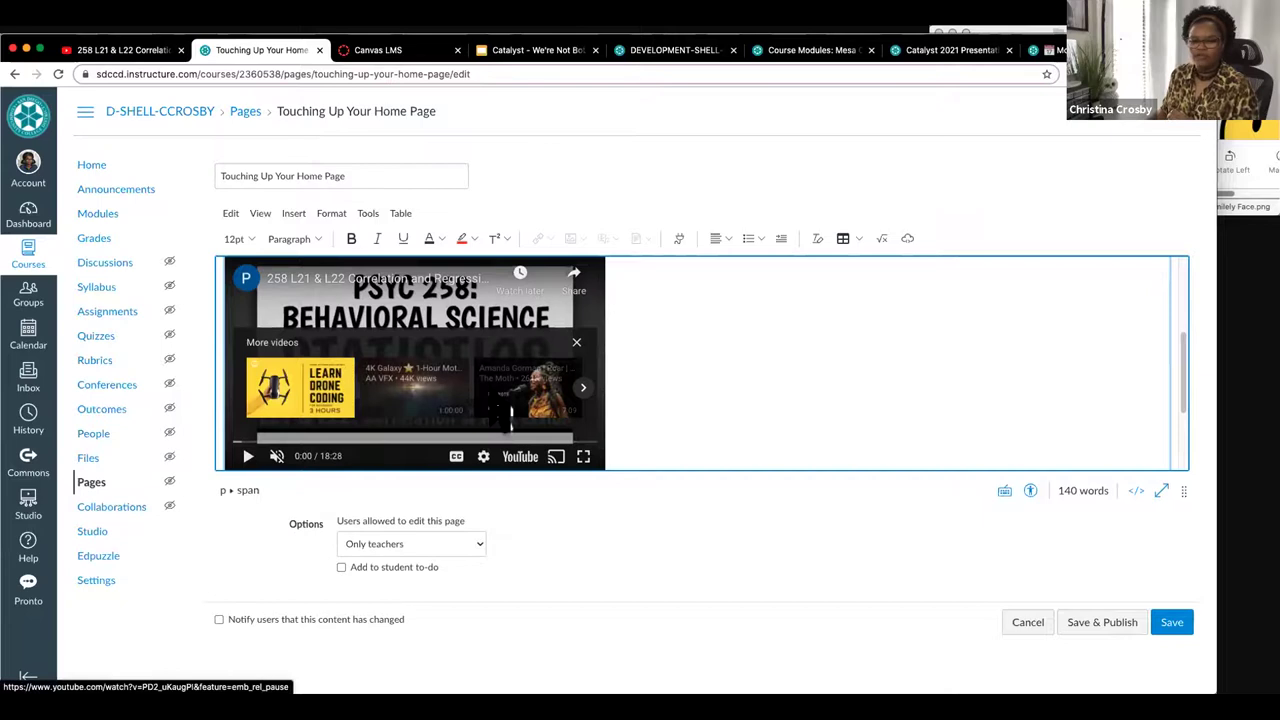
scroll(651, 405, down, 1)
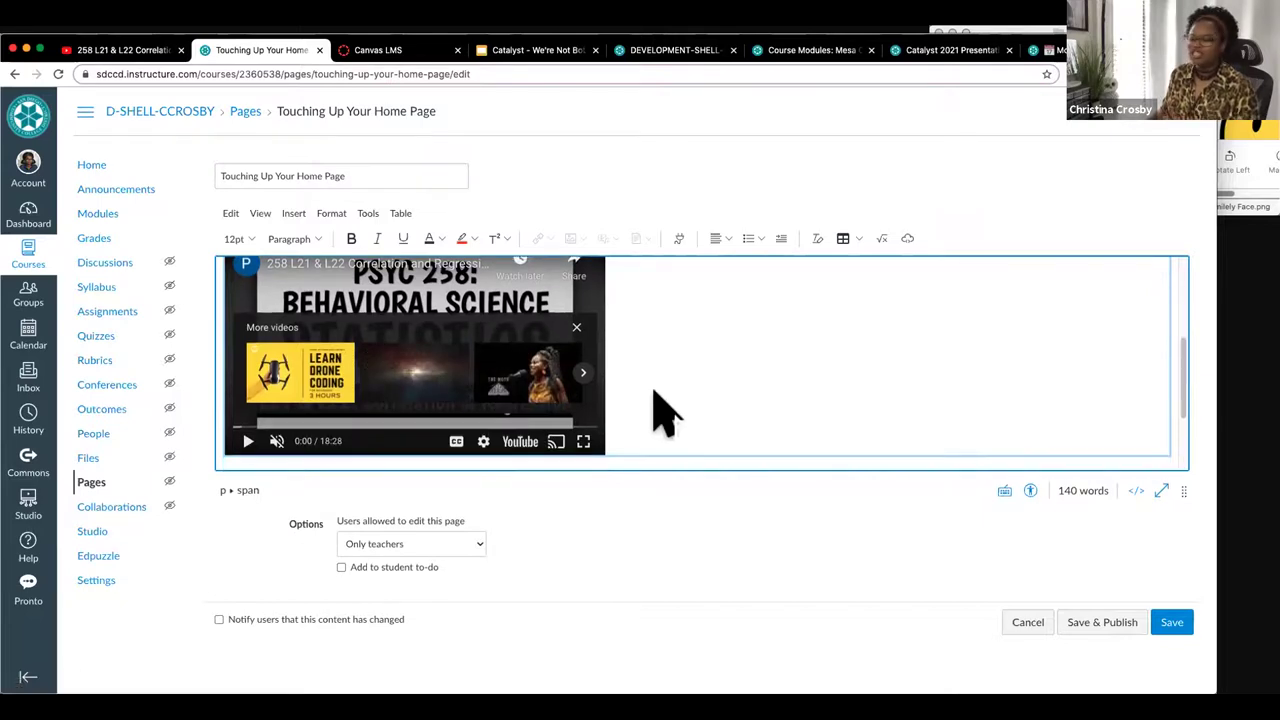
scroll(651, 405, down, 3)
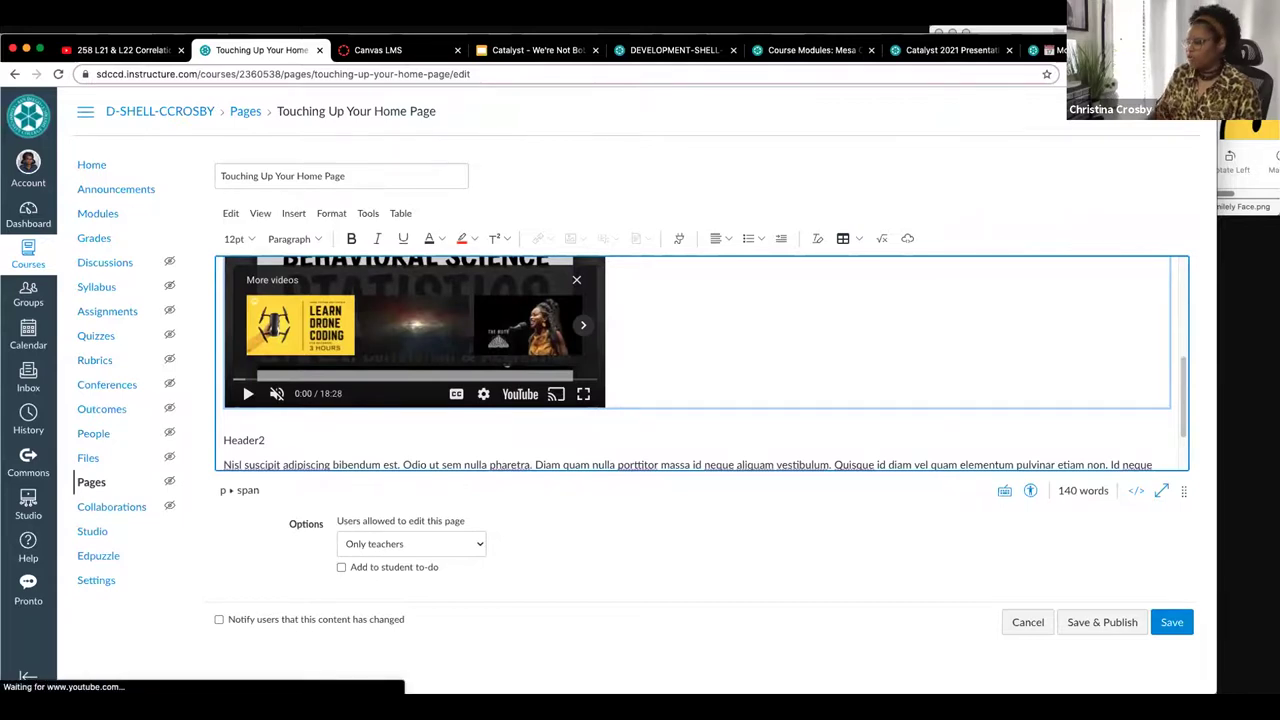
Step: Replace the embedded video above Header2 by deleting it and embedding its iframe code again with ?rel=0 added to the video URL
key(BackSpace)
click(293, 214)
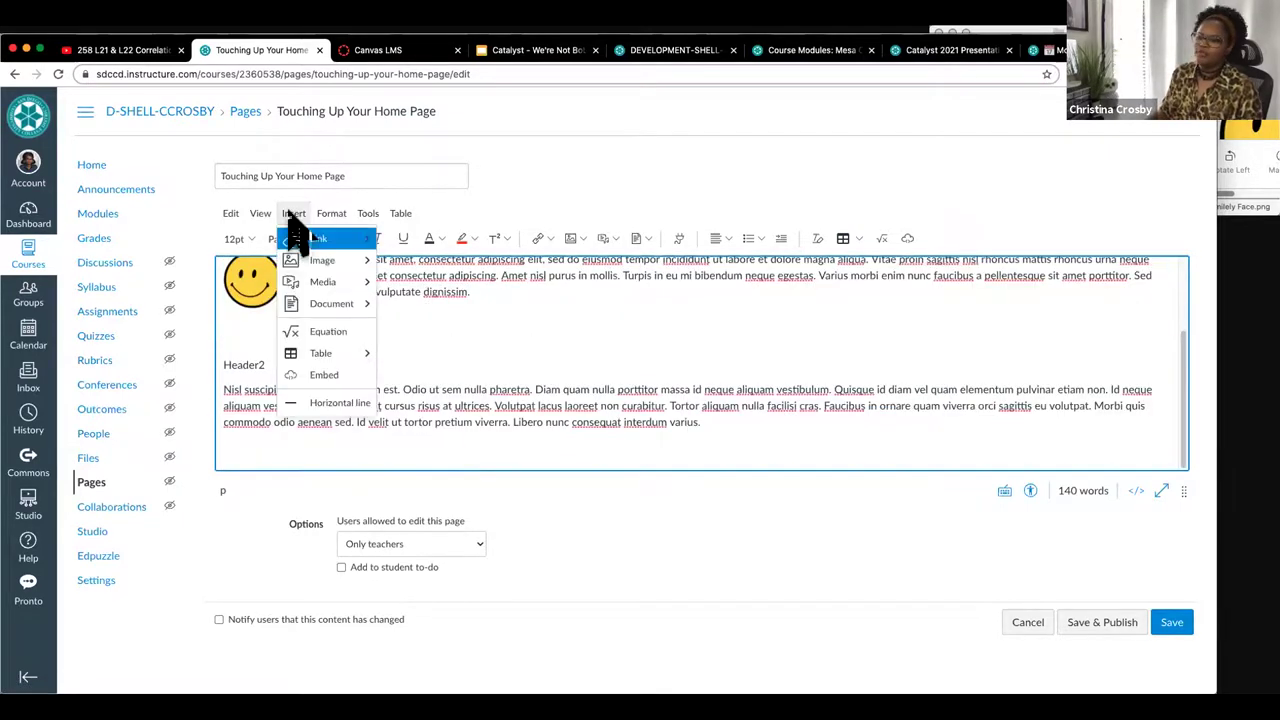
click(320, 376)
click(474, 397)
key(ctrl+v)
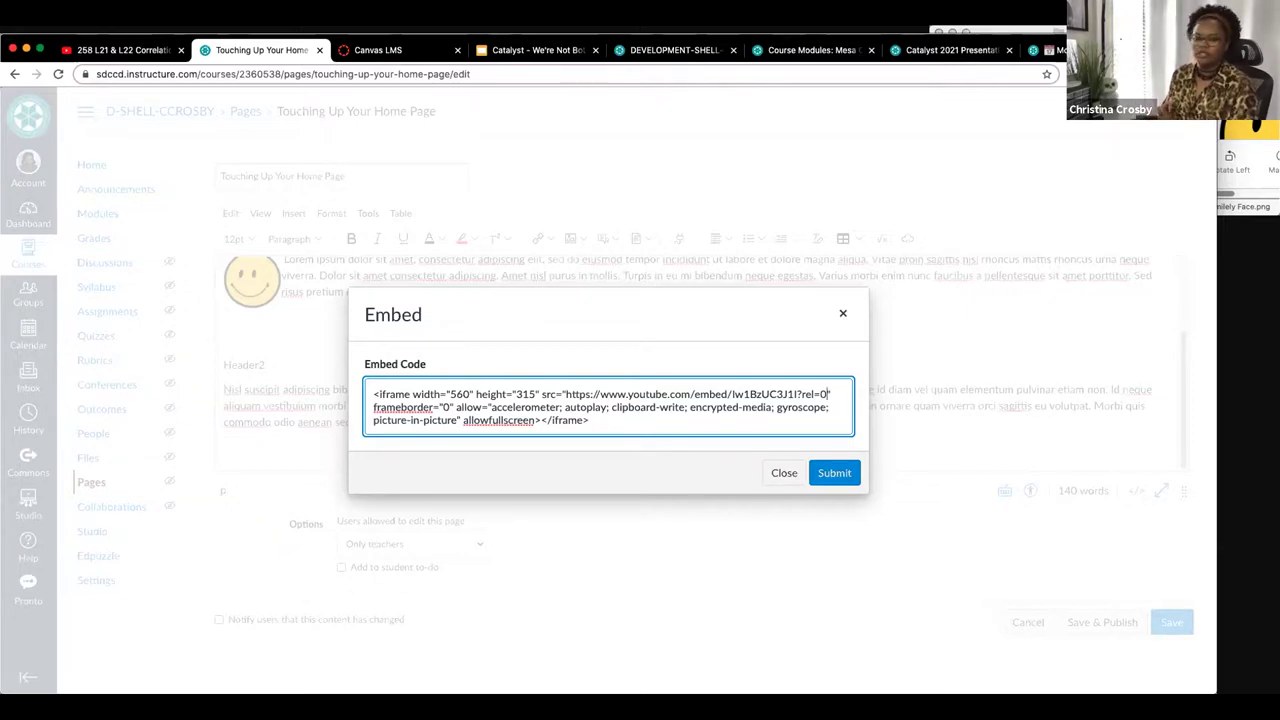
click(834, 474)
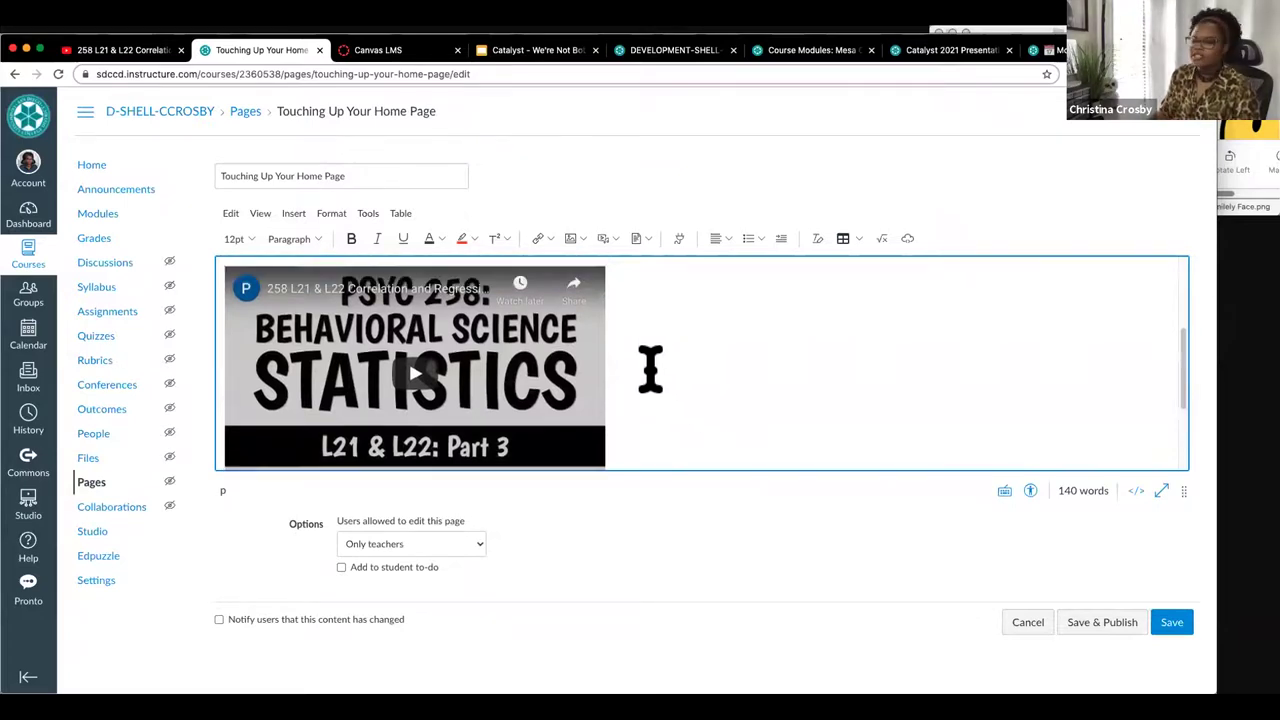
Step: Save the page, test playback of the embedded video on the saved page, and pause it
scroll(650, 370, up, 1)
click(418, 358)
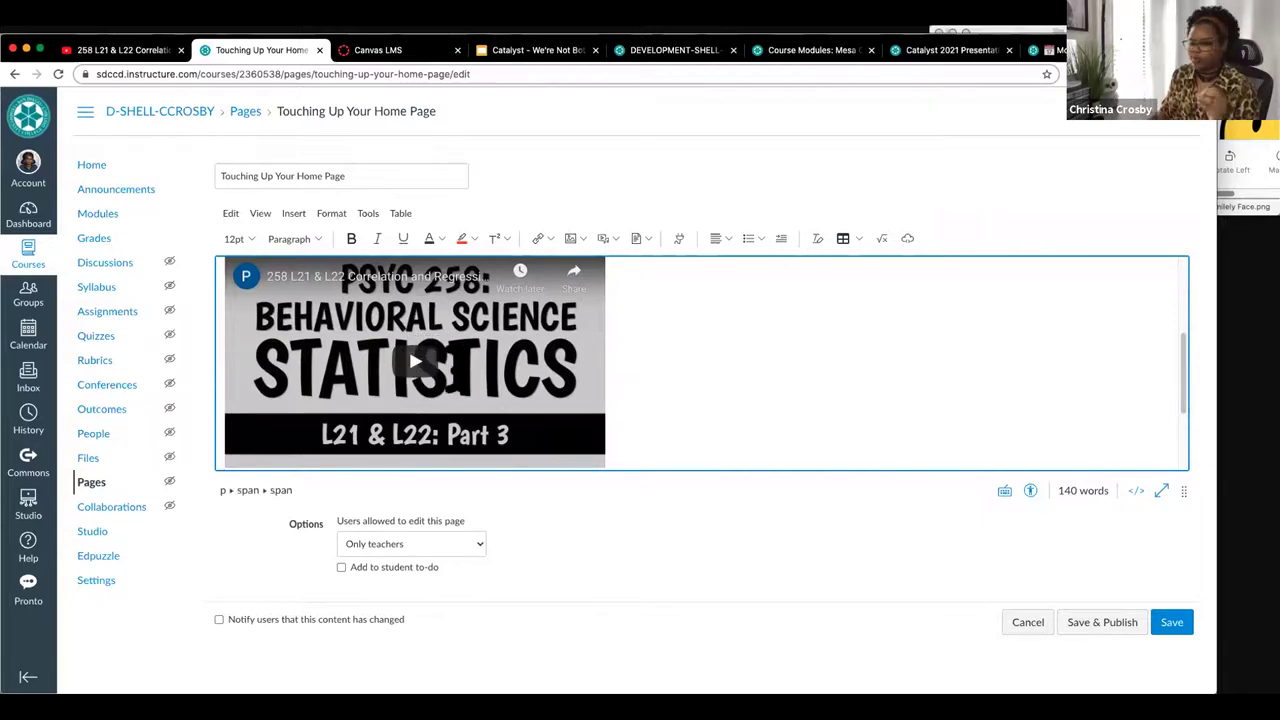
click(1182, 622)
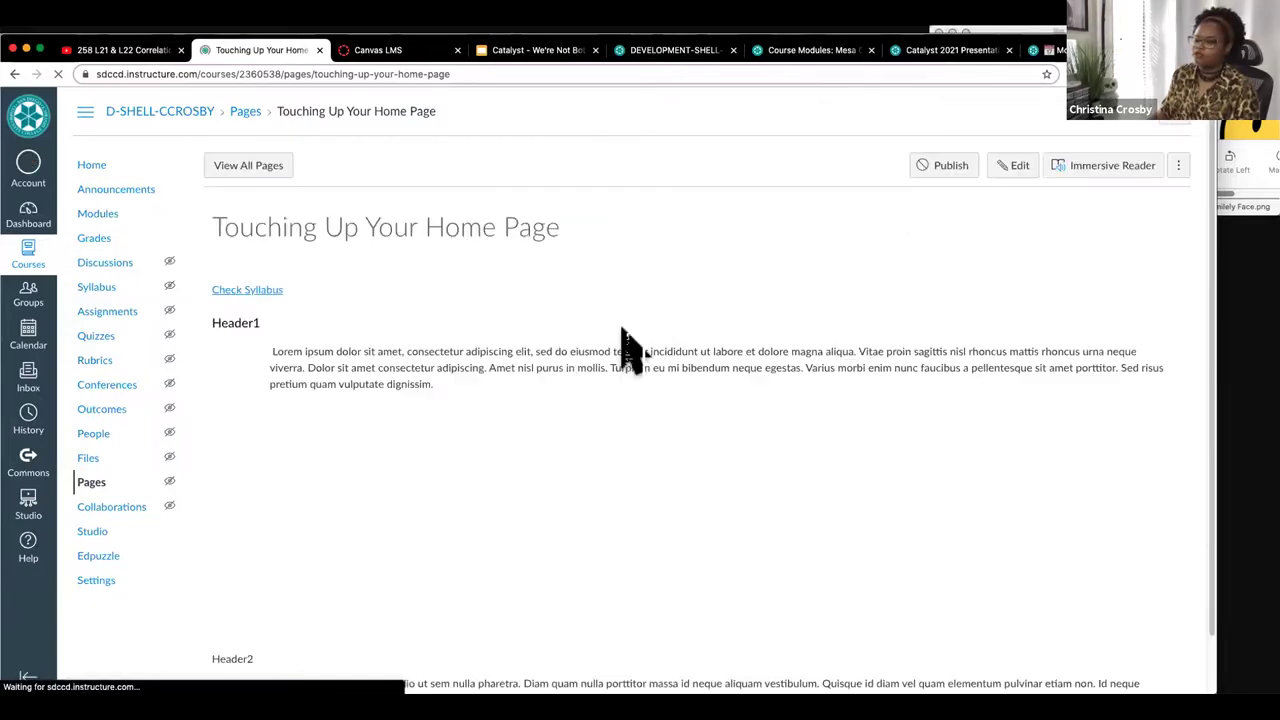
scroll(466, 434, down, 1)
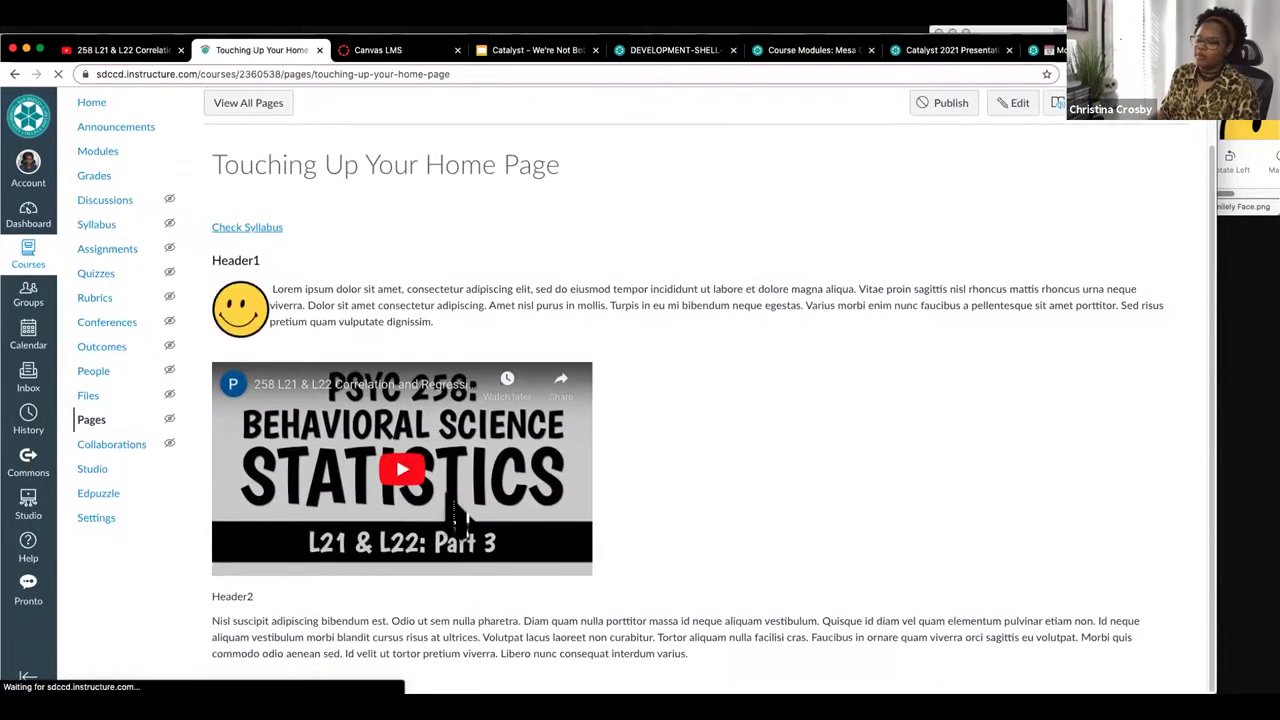
click(400, 482)
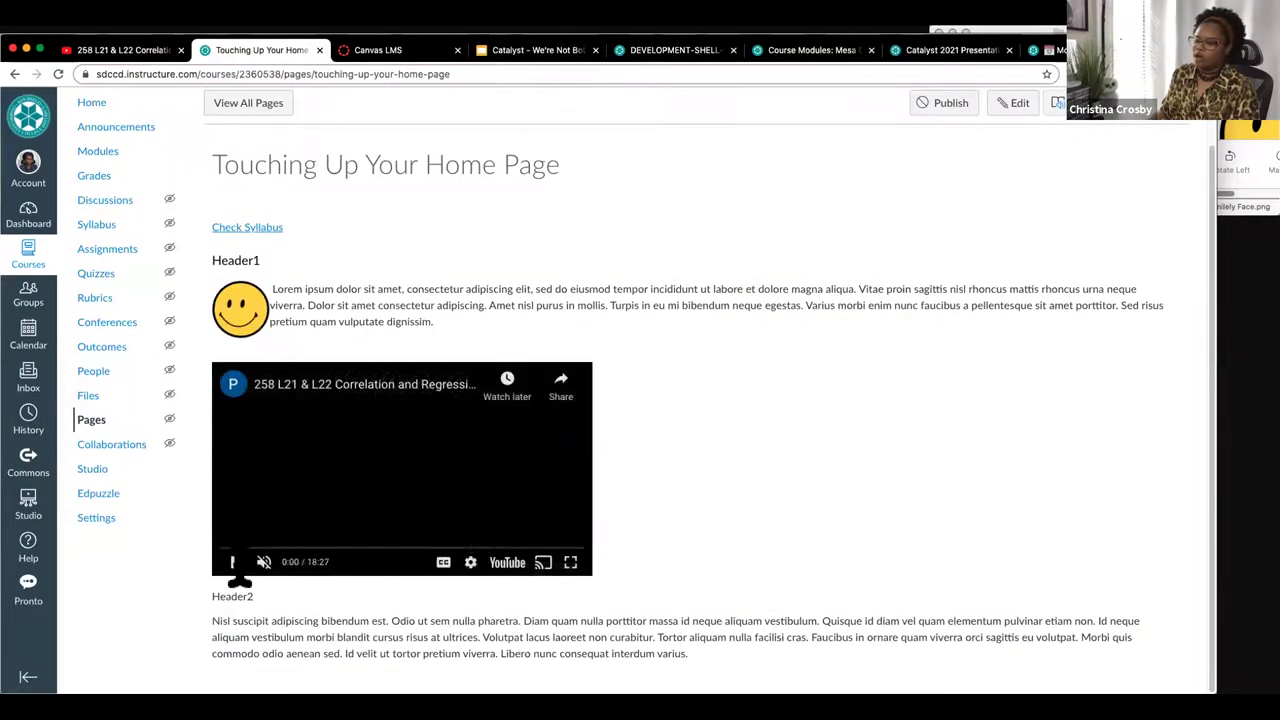
click(237, 562)
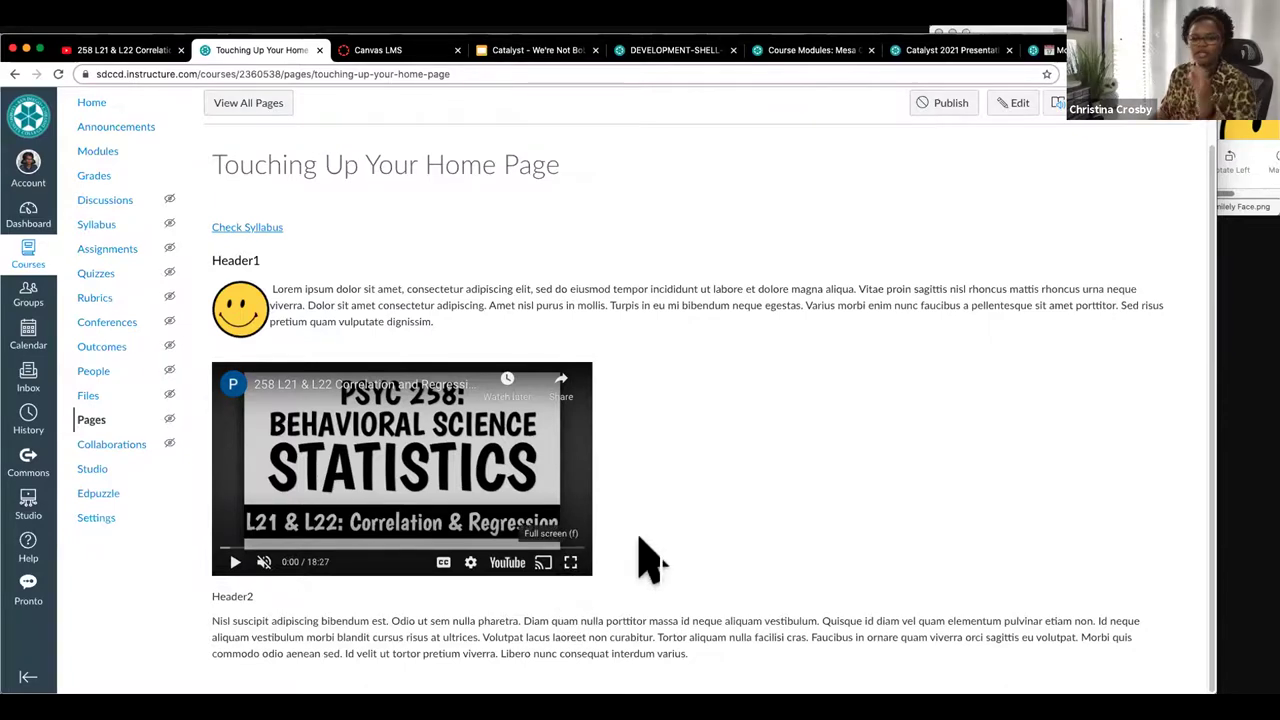
Step: Reopen the page for editing and insert a horizontal line with empty space between the embedded video and Header2
click(1010, 103)
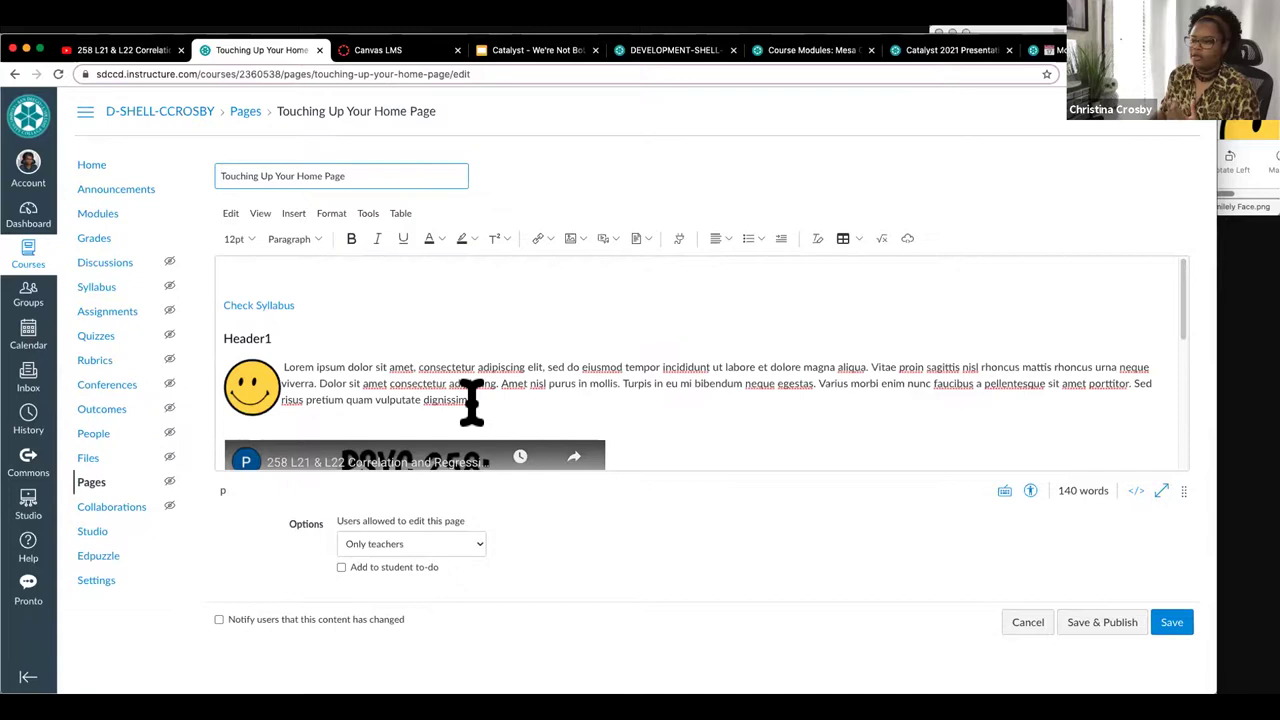
scroll(471, 403, down, 5)
scroll(468, 395, down, 1)
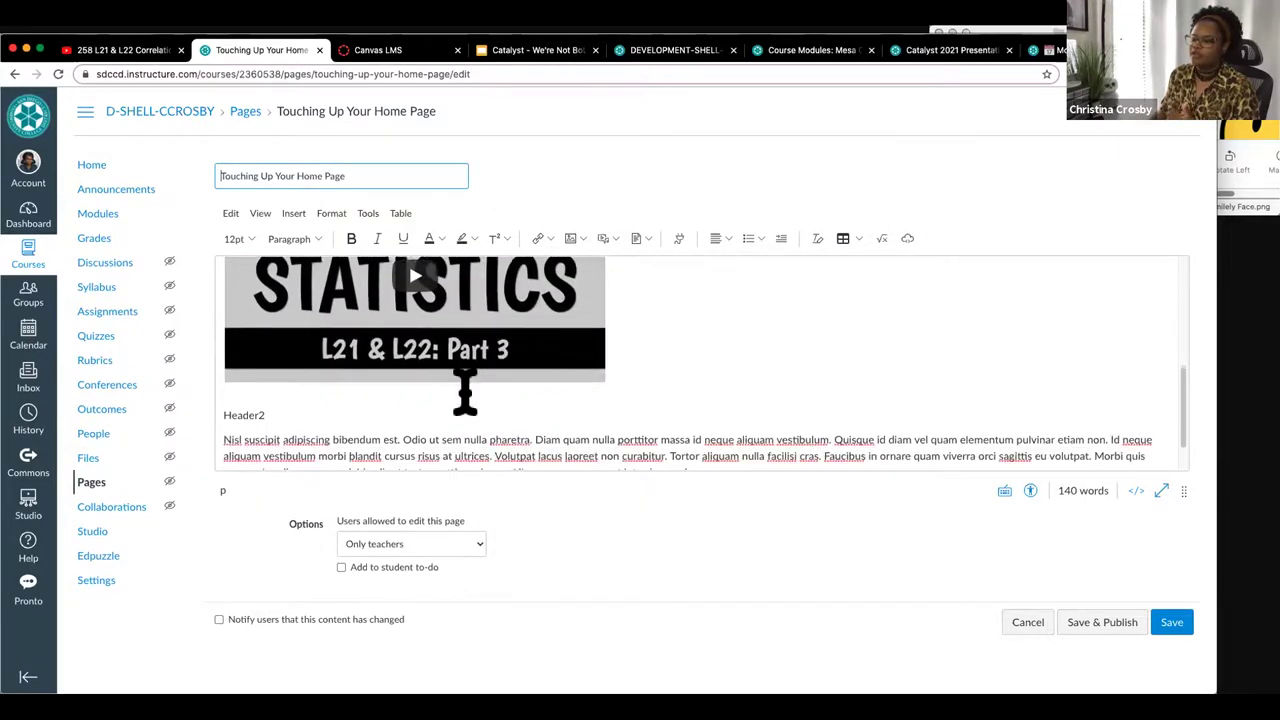
click(236, 360)
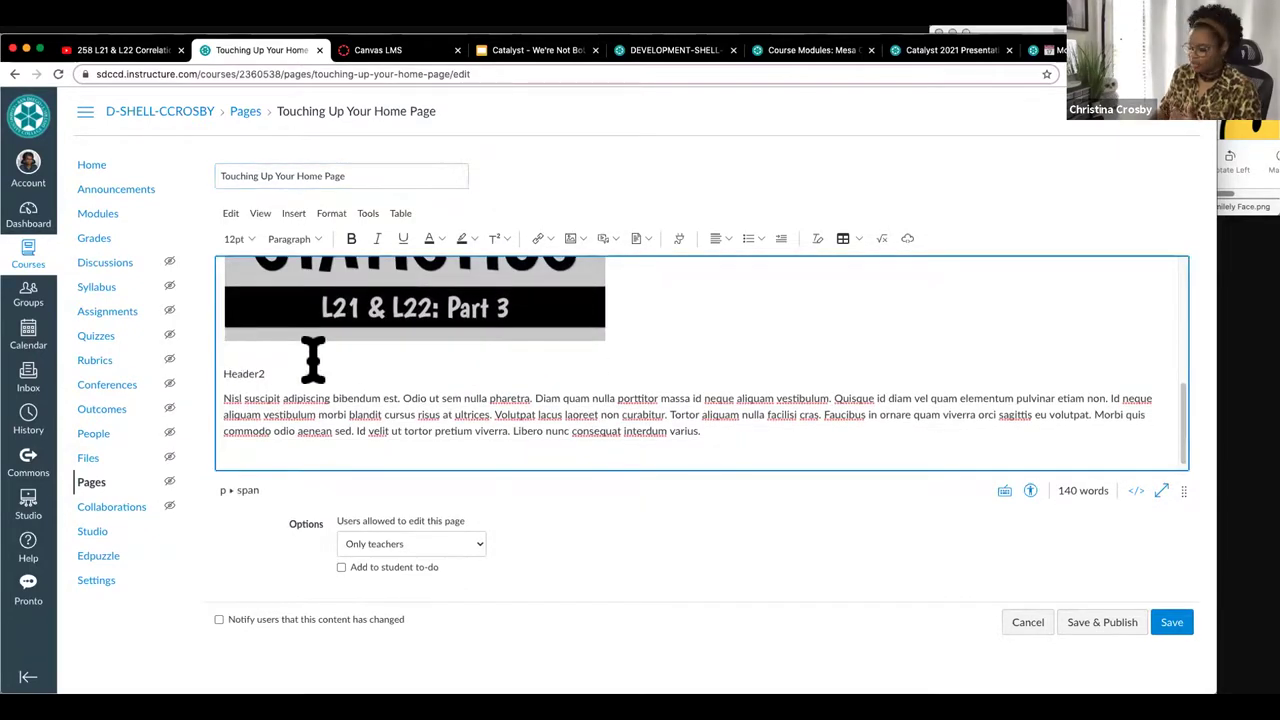
key(Return)
key(Return)
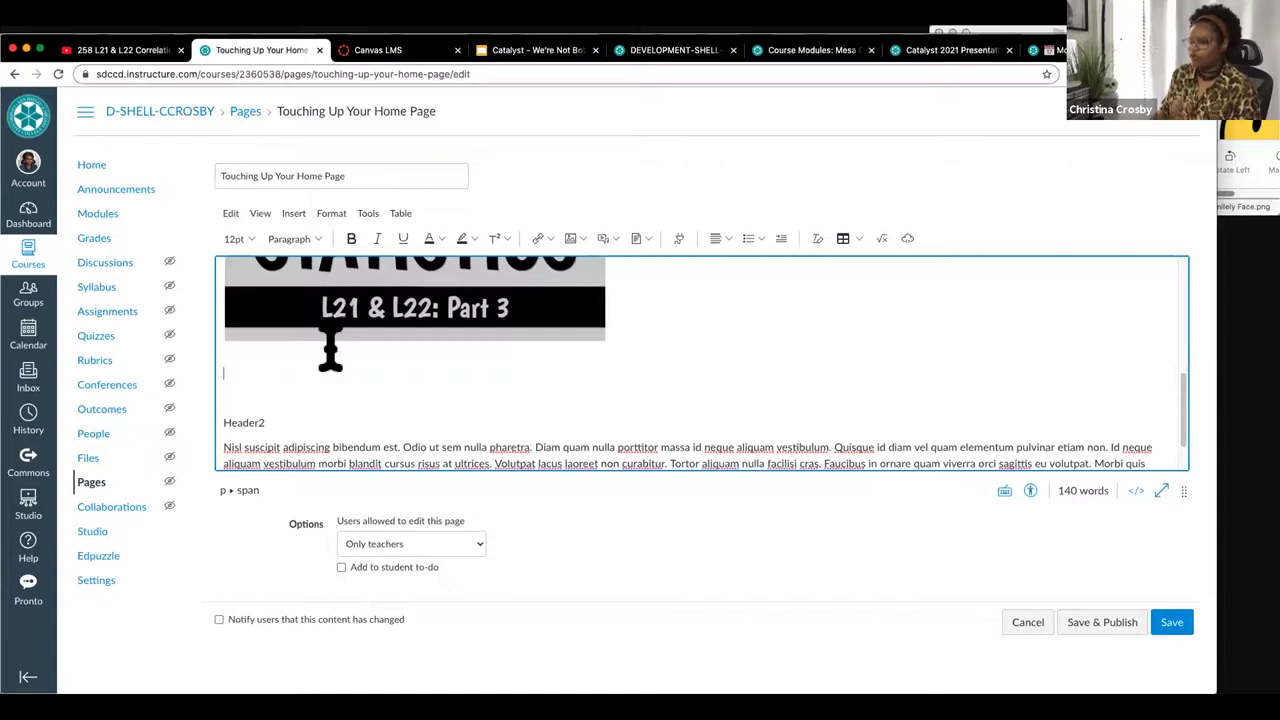
click(288, 215)
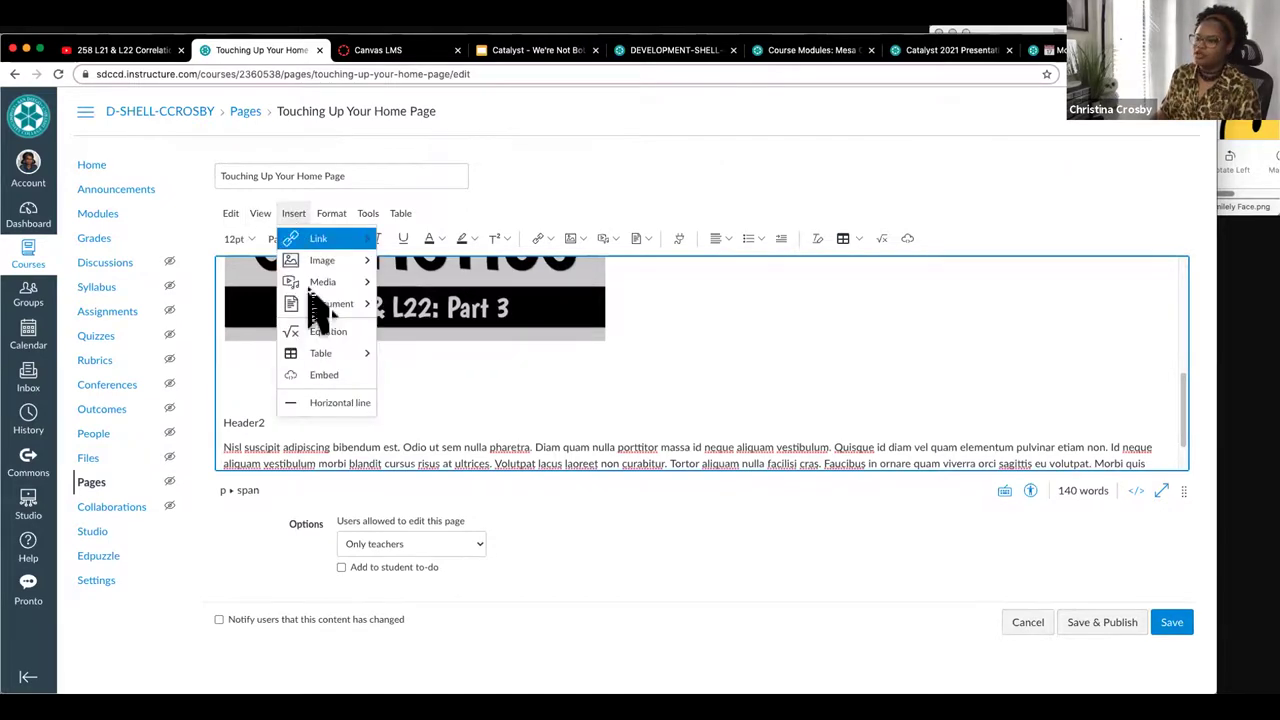
click(310, 401)
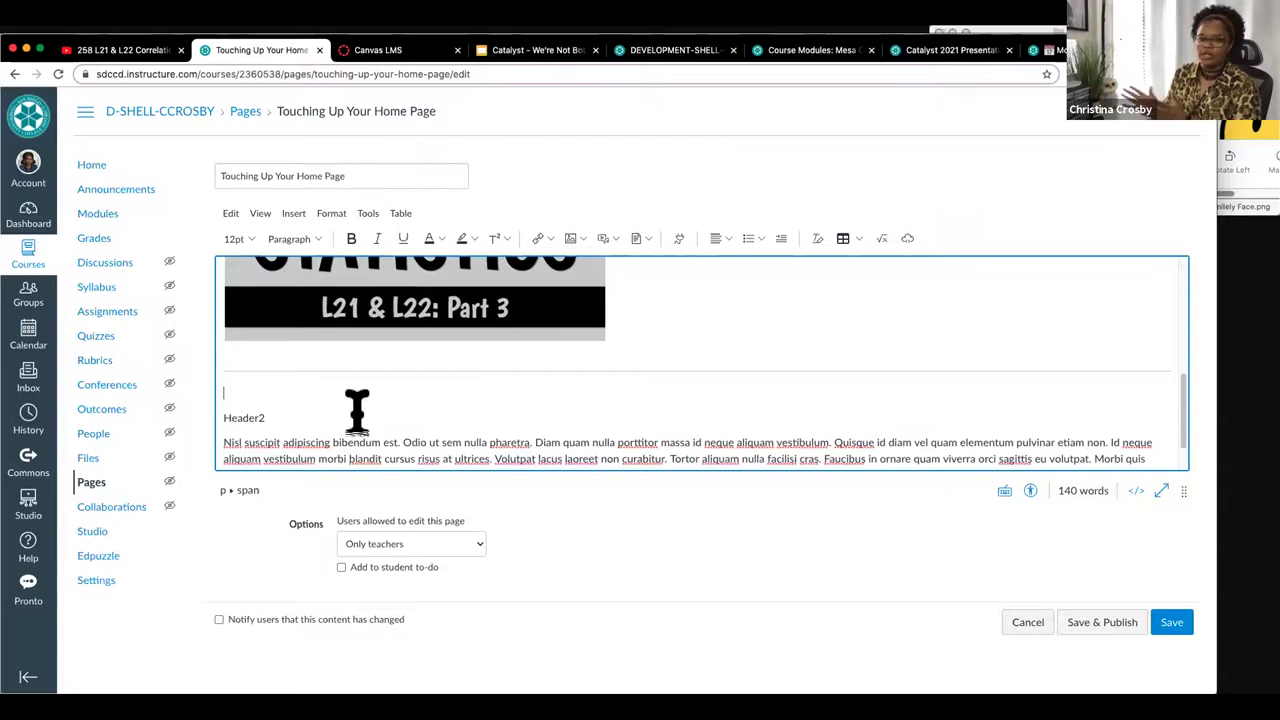
scroll(461, 404, up, 1)
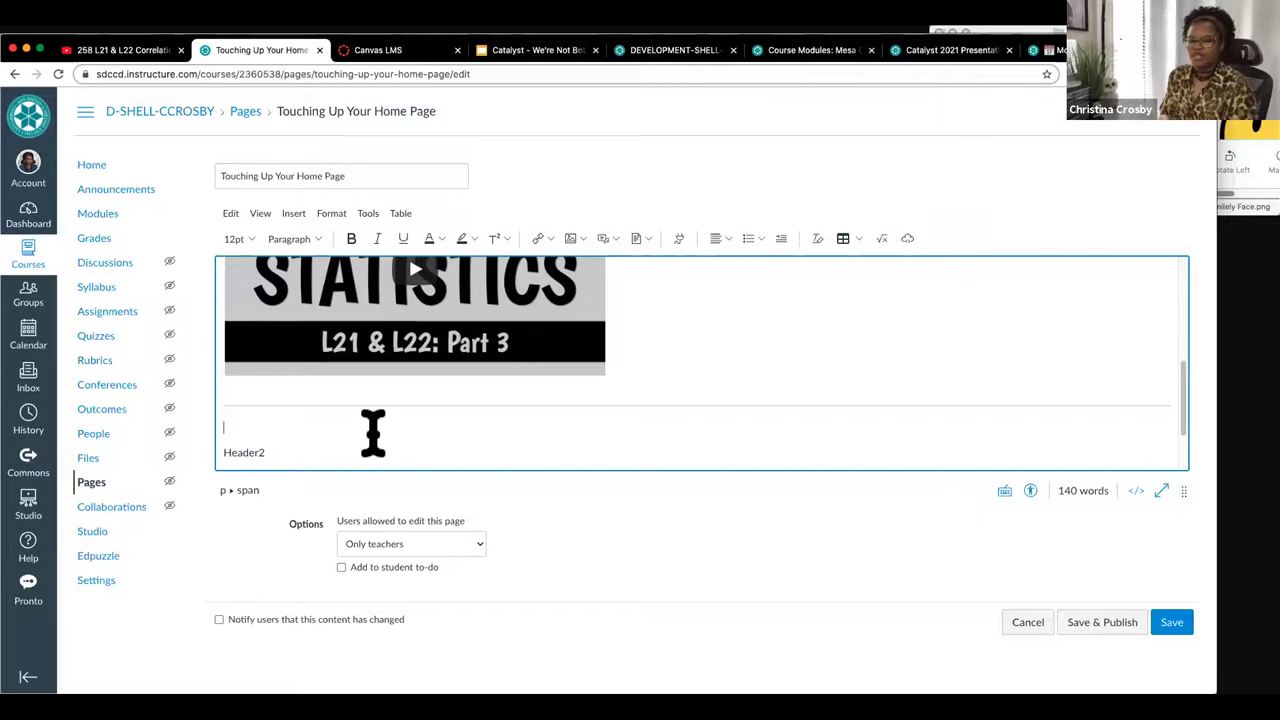
scroll(373, 432, up, 10)
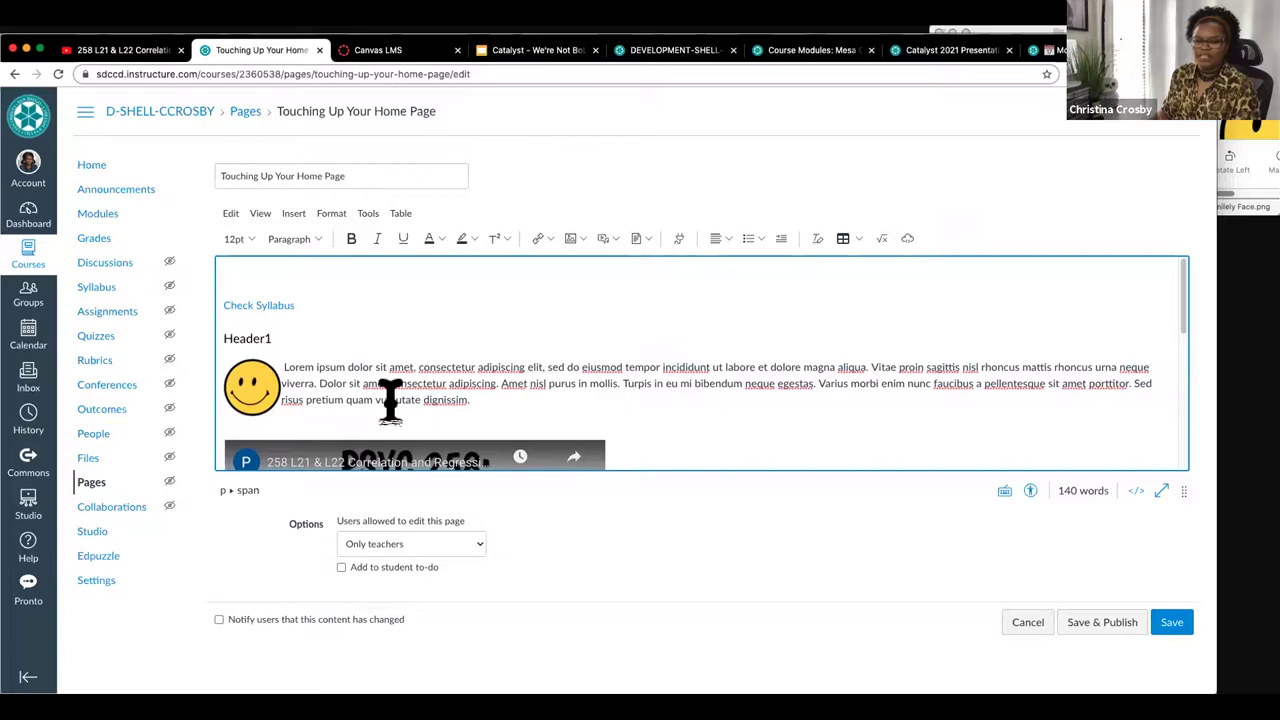
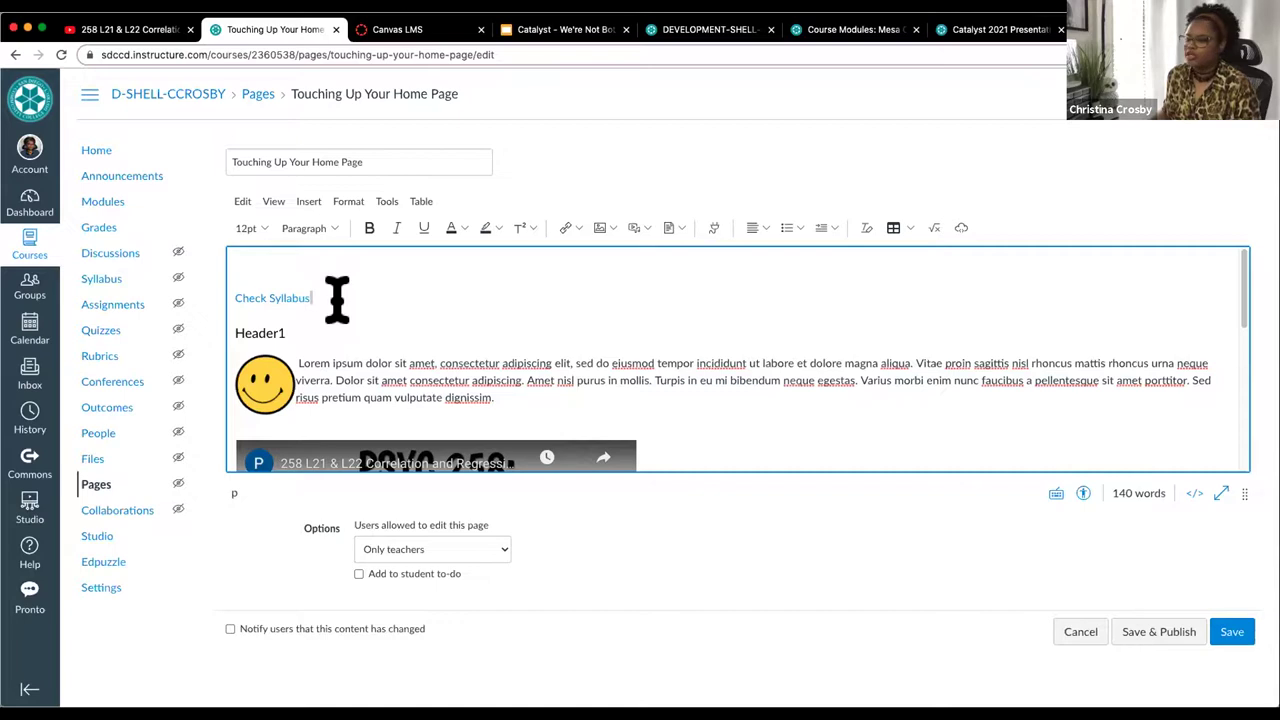
Step: View the page content in the full-screen editor and return to the normal editor size
click(307, 297)
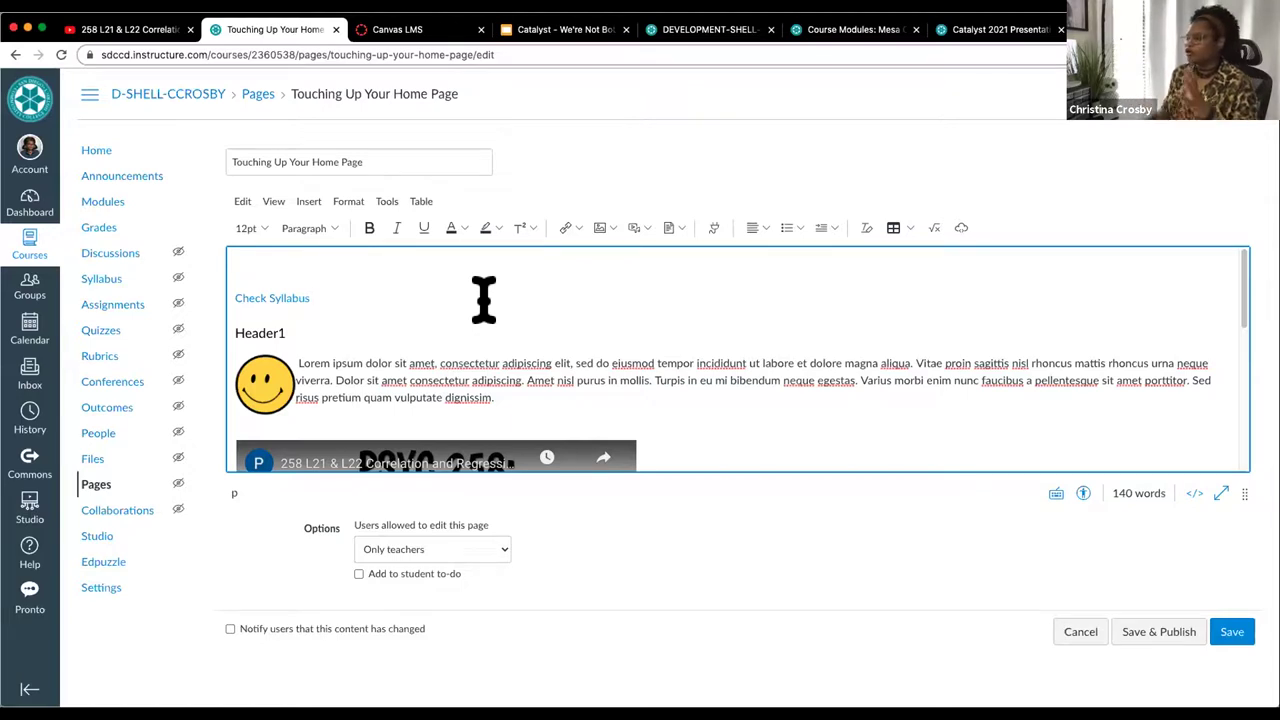
click(1221, 494)
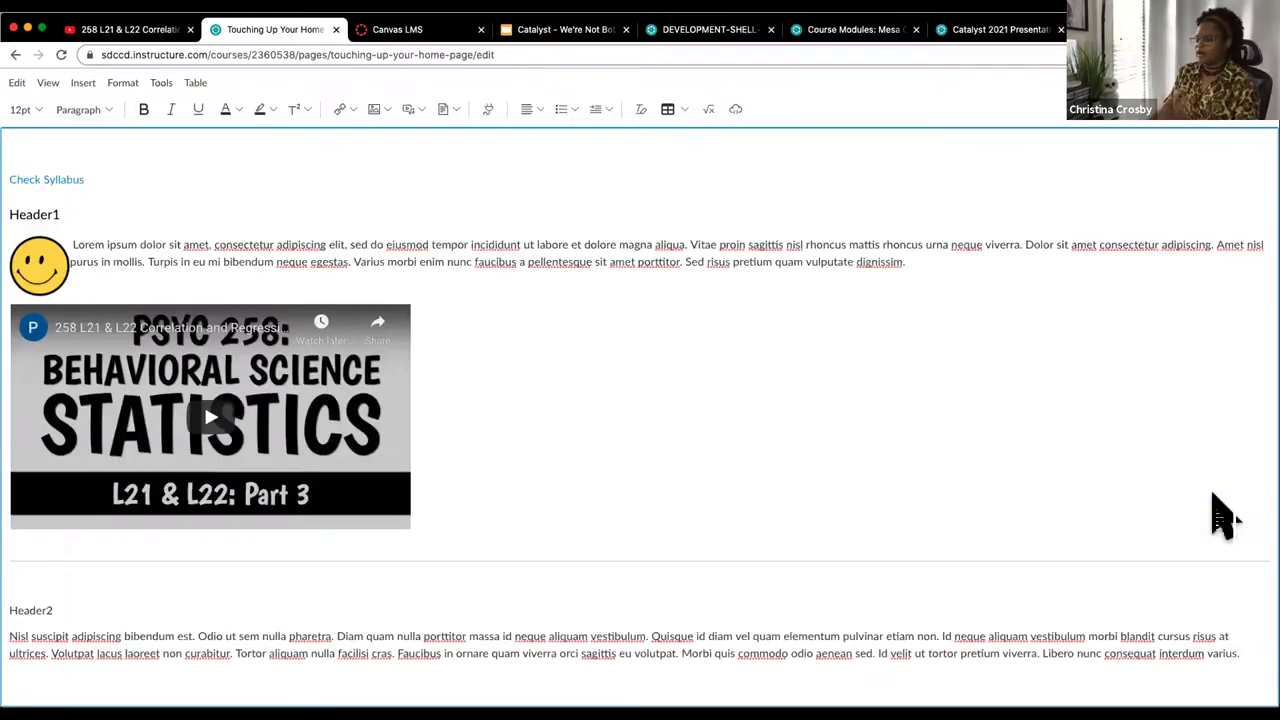
key(Escape)
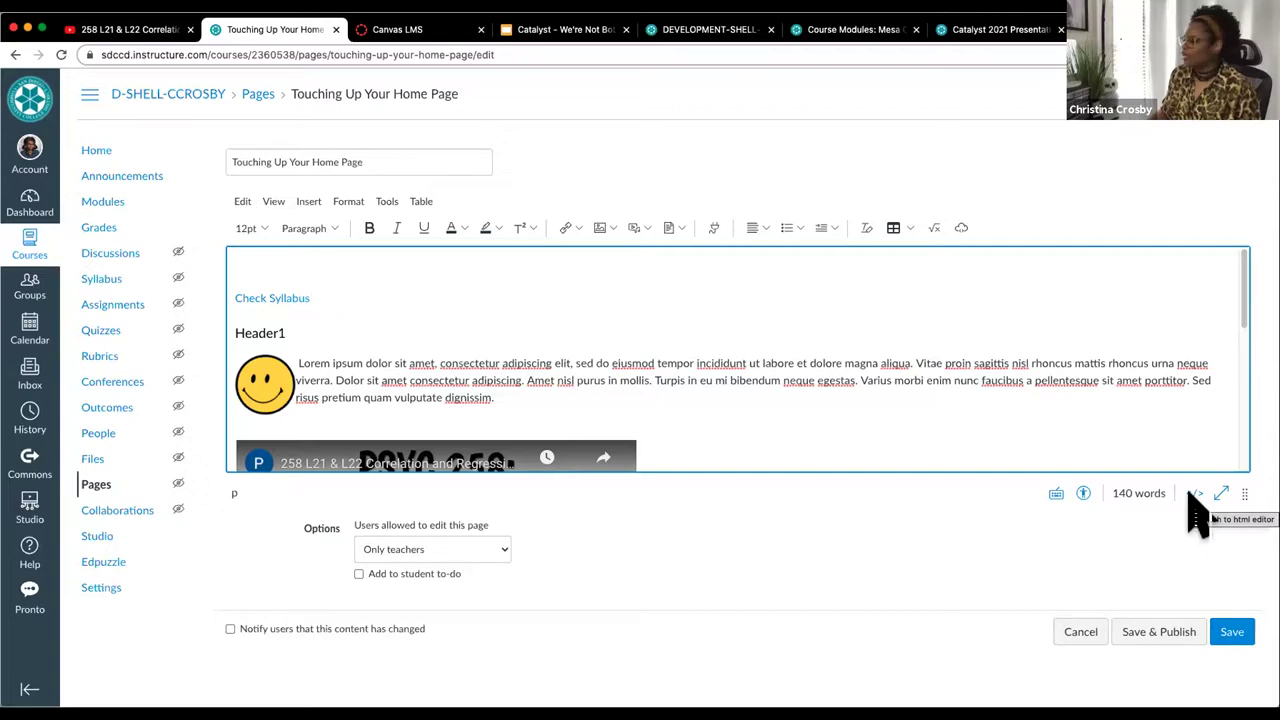
Step: Show the page's HTML code and search it for "Check Syllabus" to locate the link
click(1195, 494)
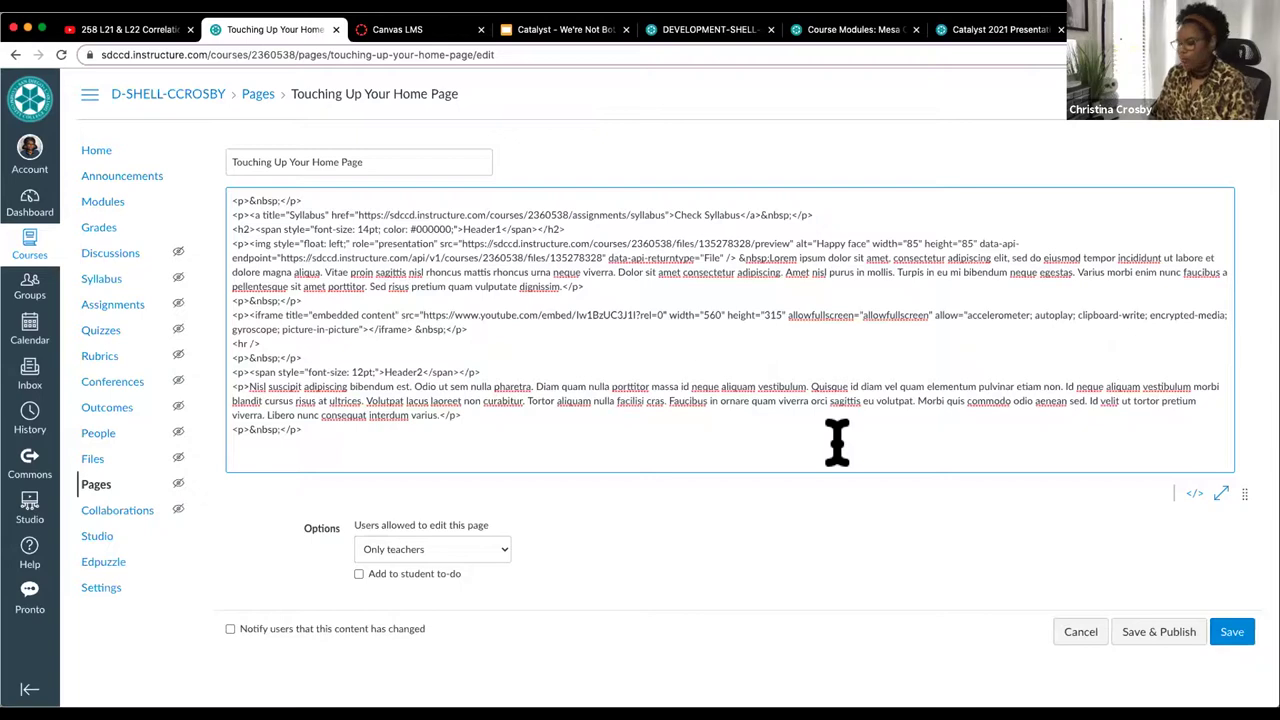
key(super+f)
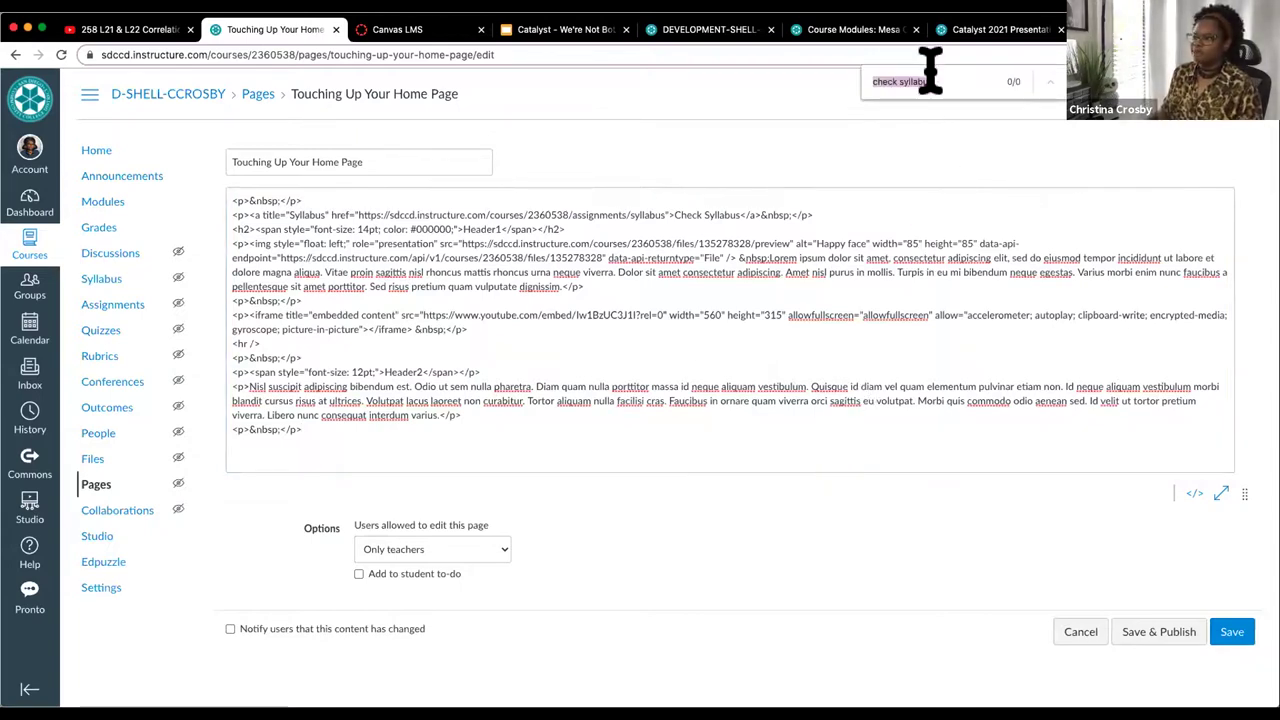
text(C)
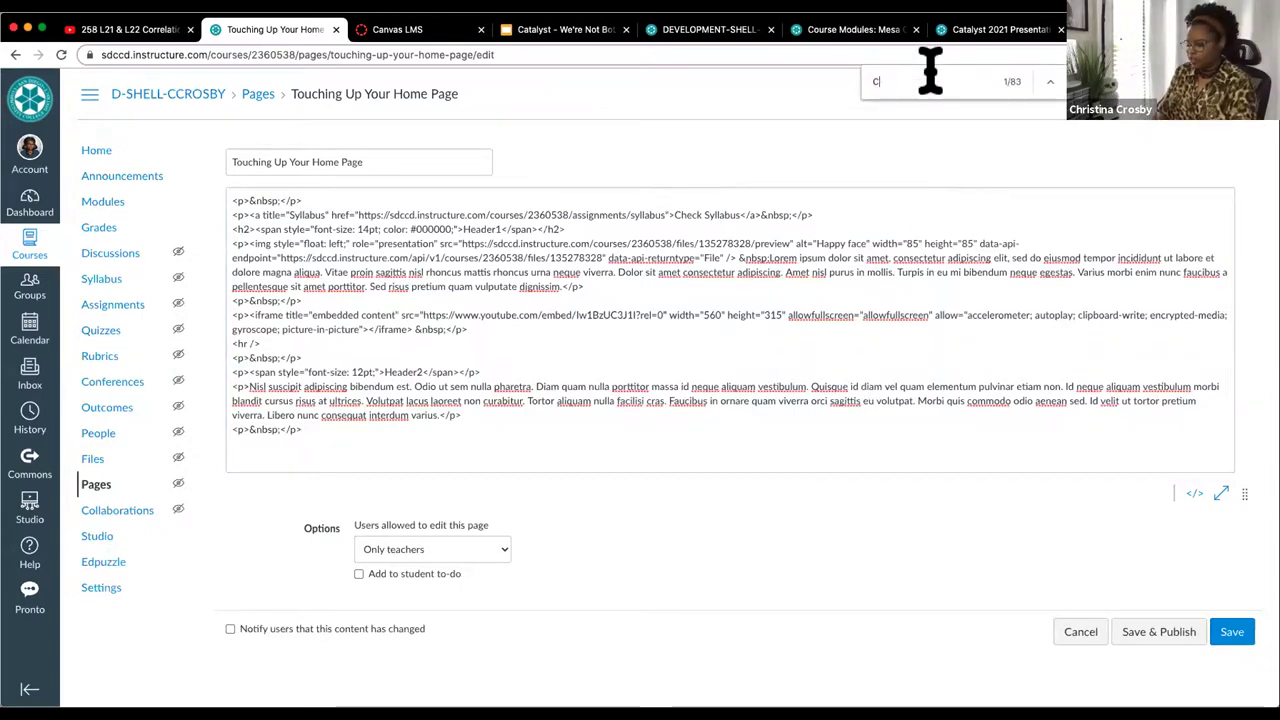
text(heck Syllabus)
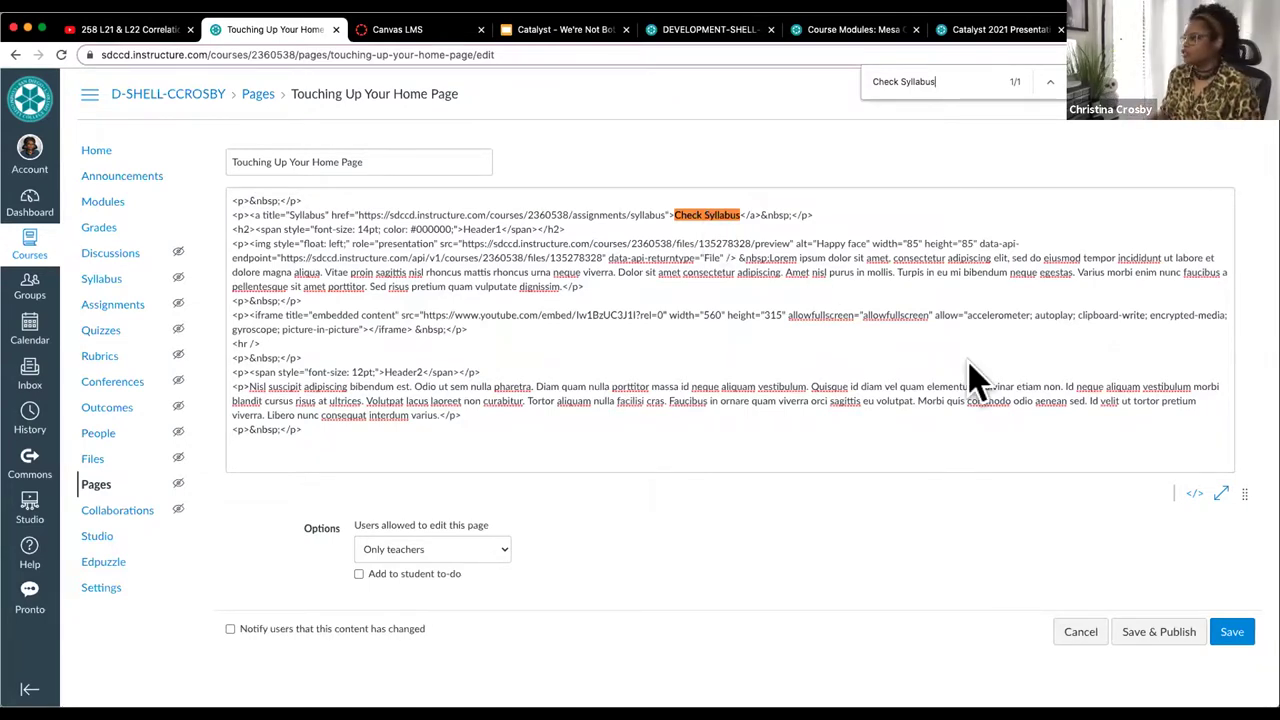
key(Escape)
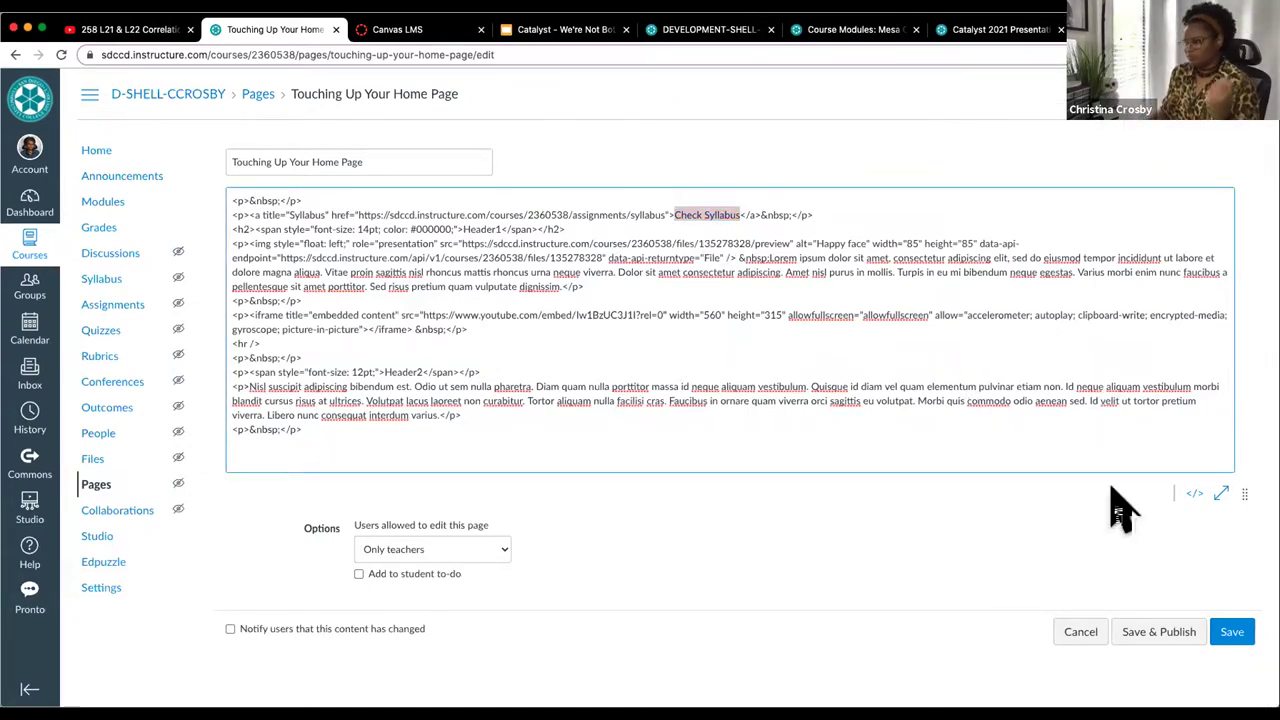
Step: Return to the rich content editor and add the marker XXX after "curabitur." below Header2, starting a new paragraph at "Tortor"
click(1194, 493)
scroll(609, 408, down, 10)
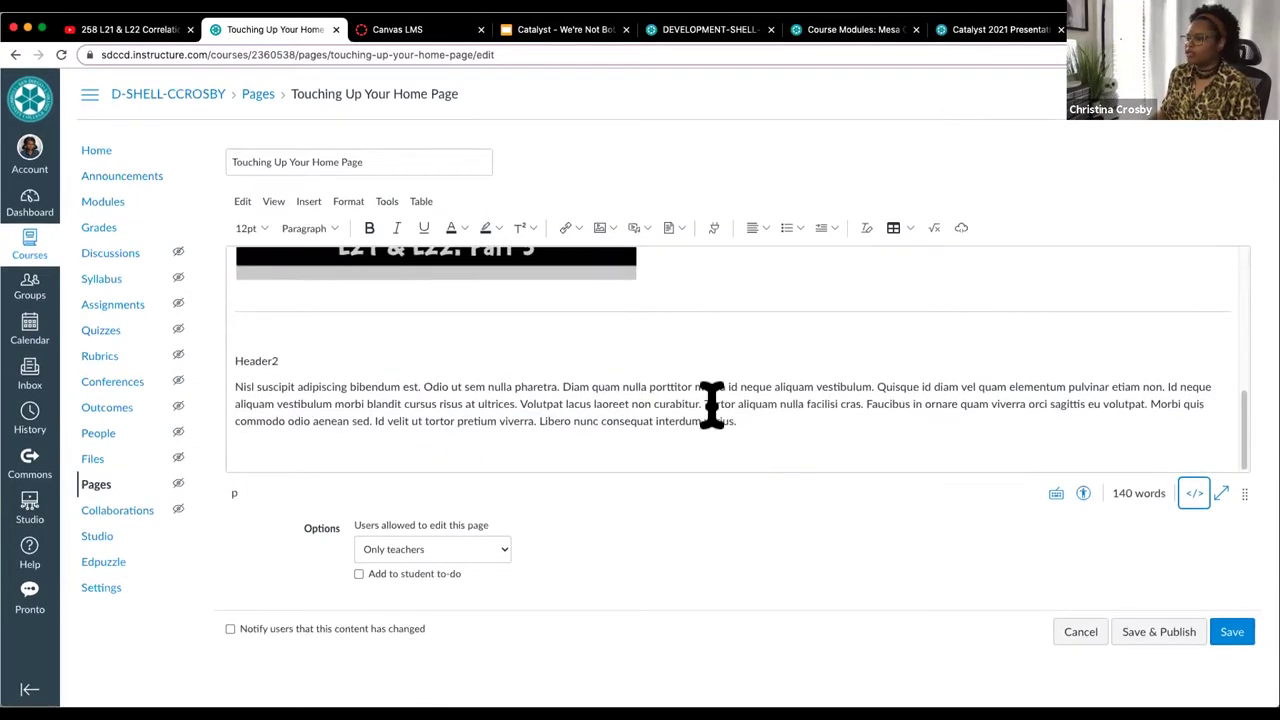
click(705, 404)
text(XXX)
key(Return)
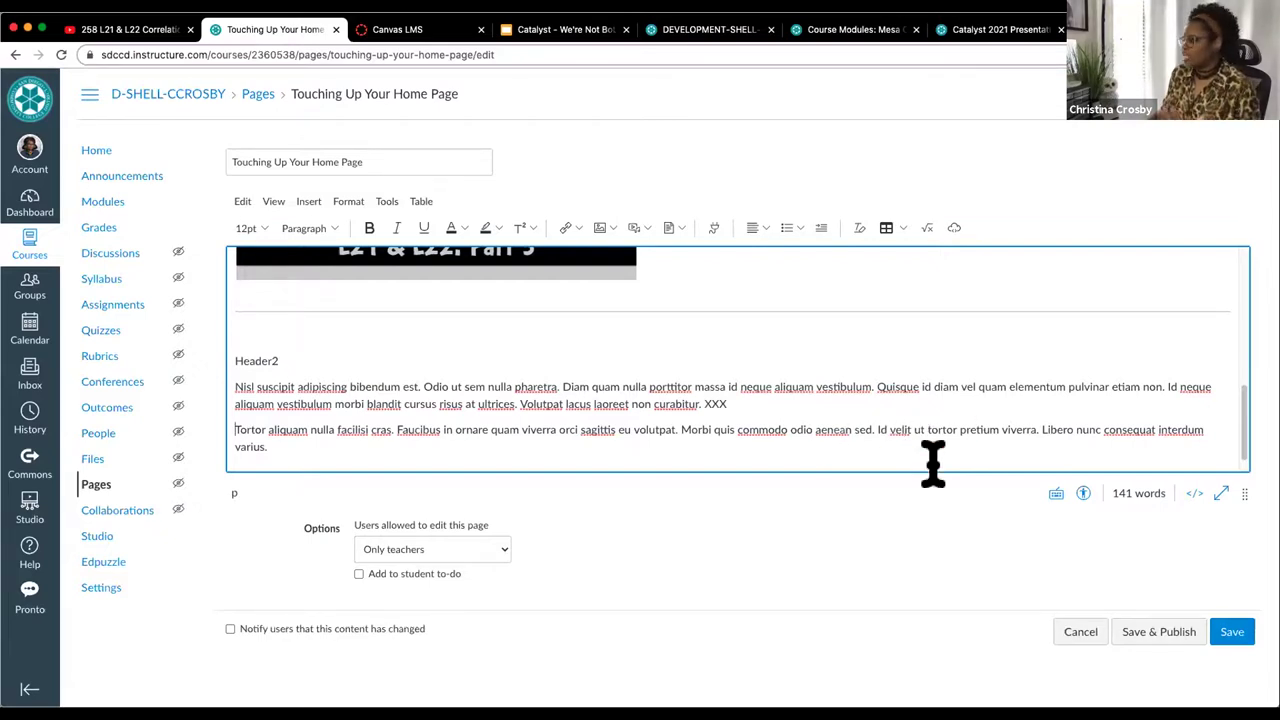
Step: Show the HTML code again and search it for the XXX marker, and for "Check" to locate the syllabus link
click(1194, 493)
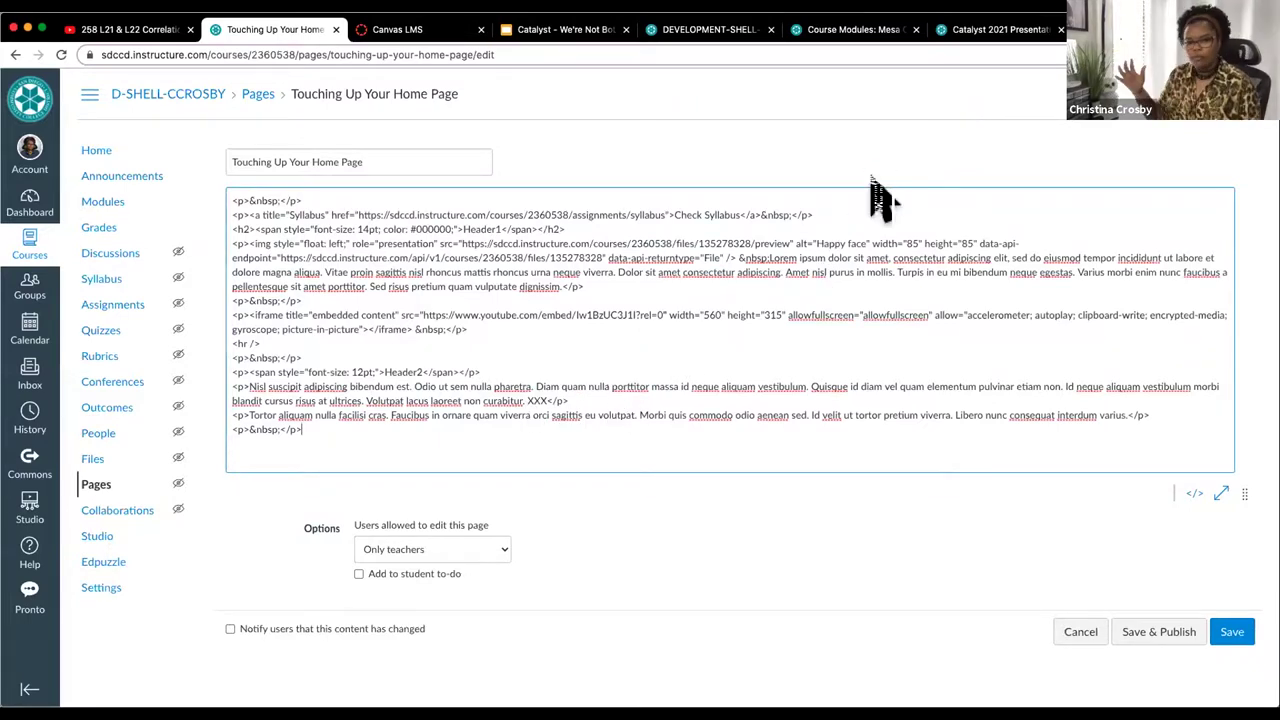
key(super+f)
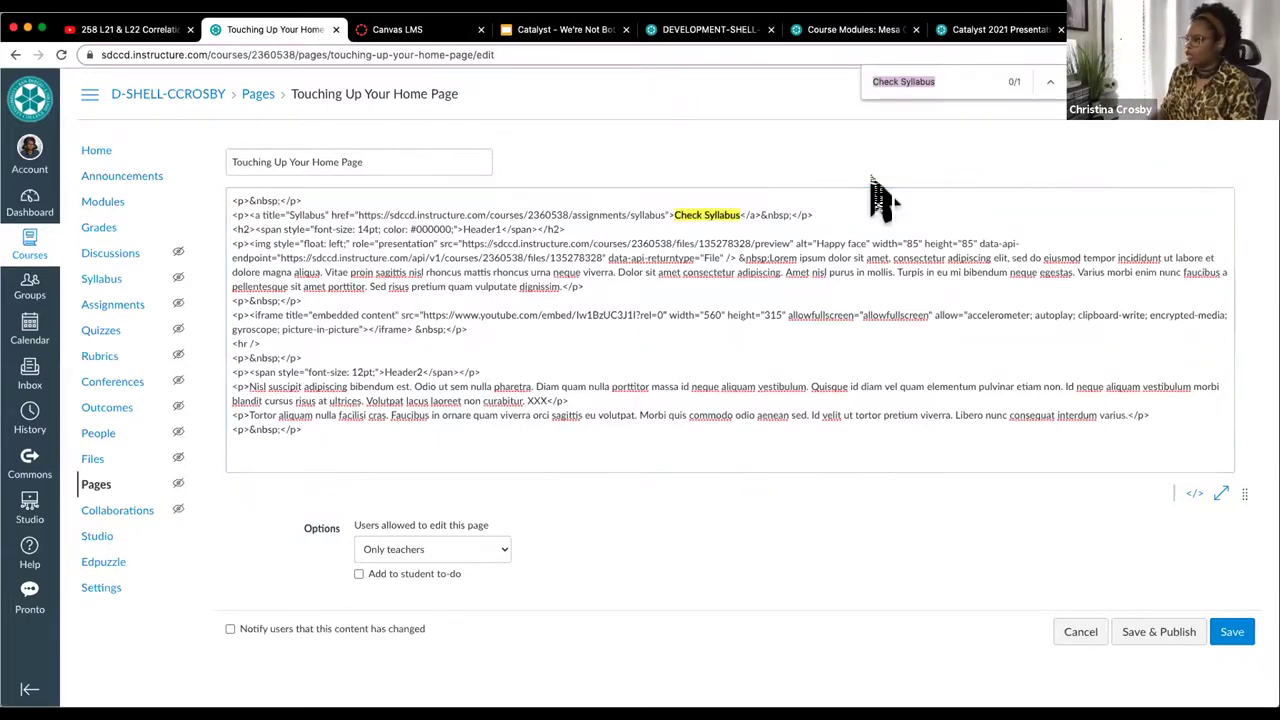
text(xxx)
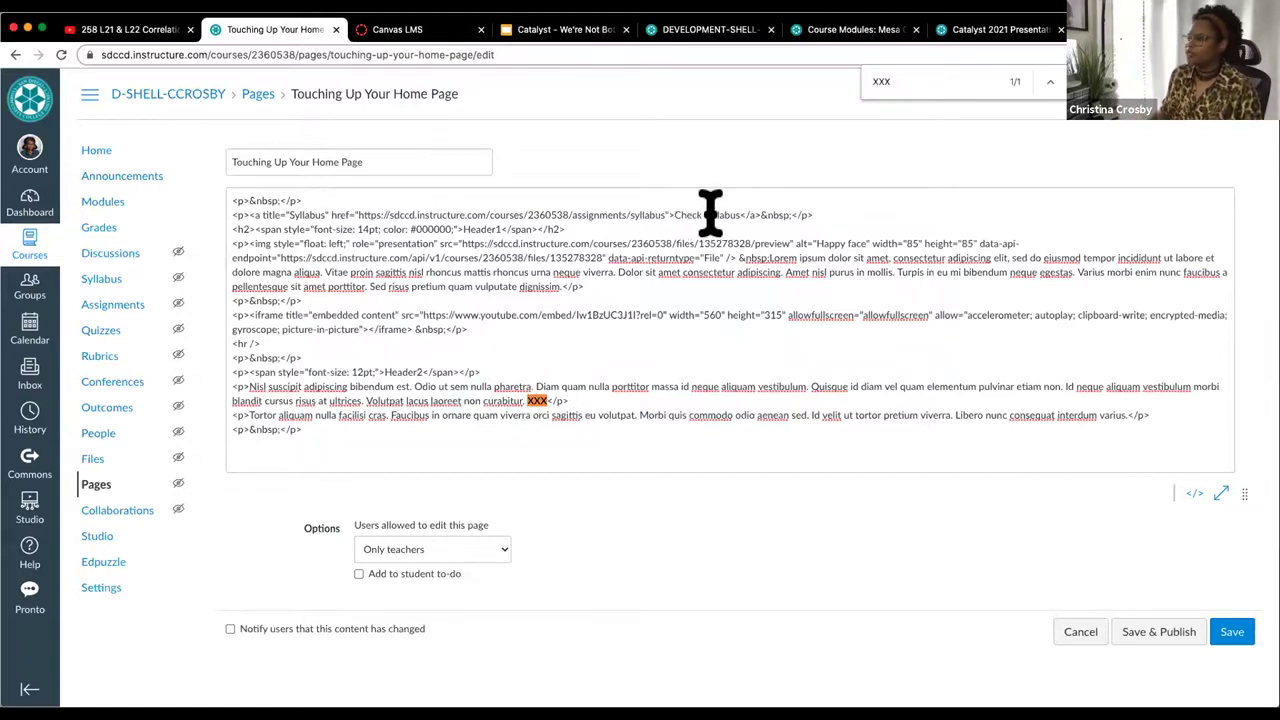
text(heck)
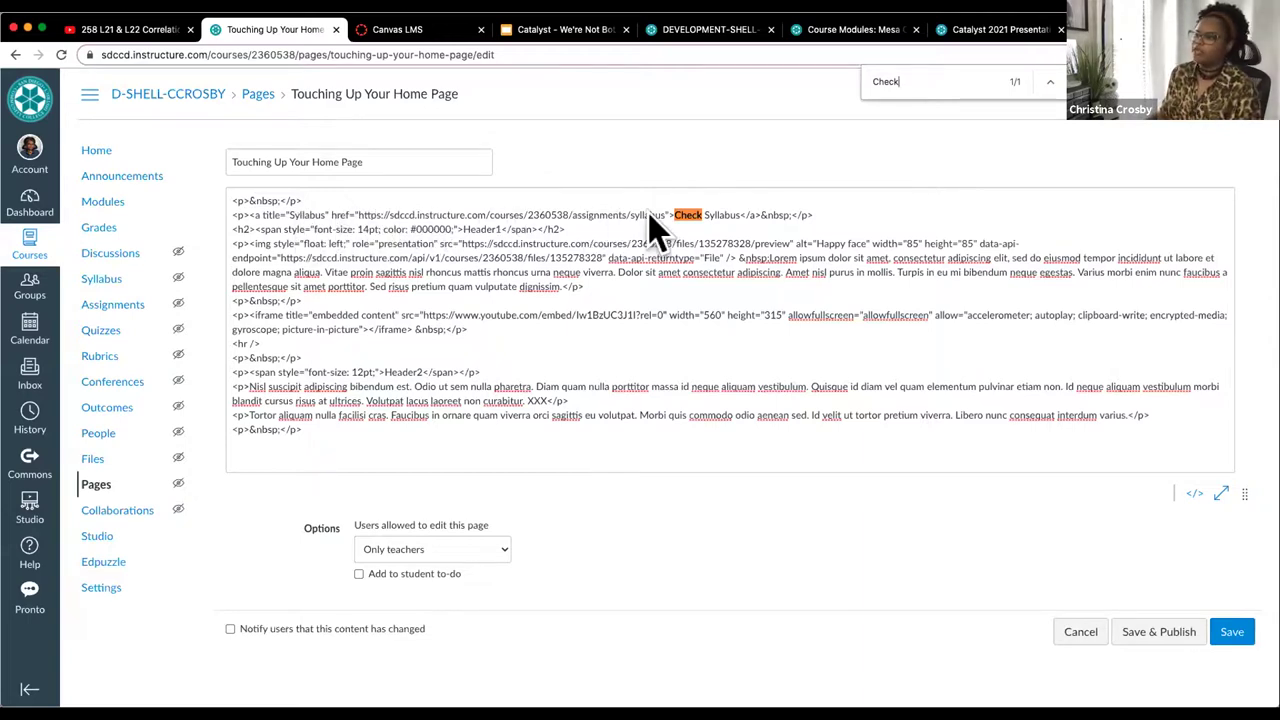
Step: Change the syllabus link text in the HTML code to "Check Syllabus Here" and add class="Button" to its opening a tag
click(734, 214)
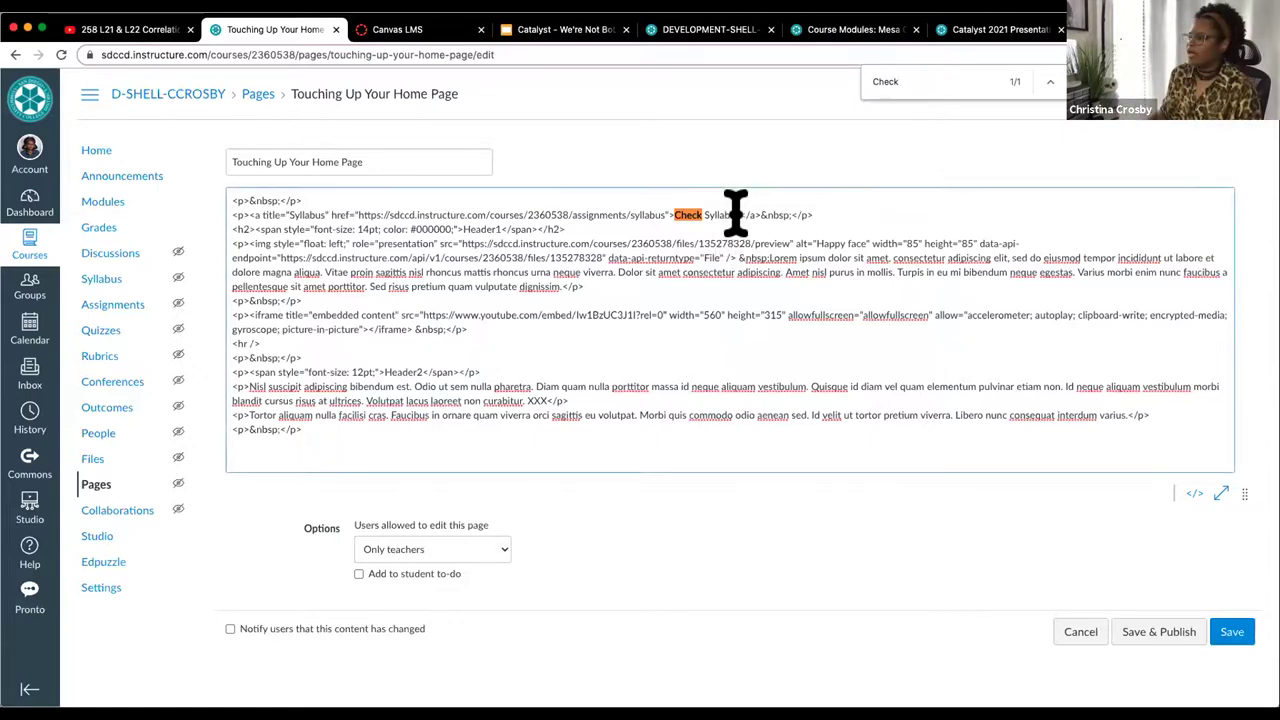
text(Here)
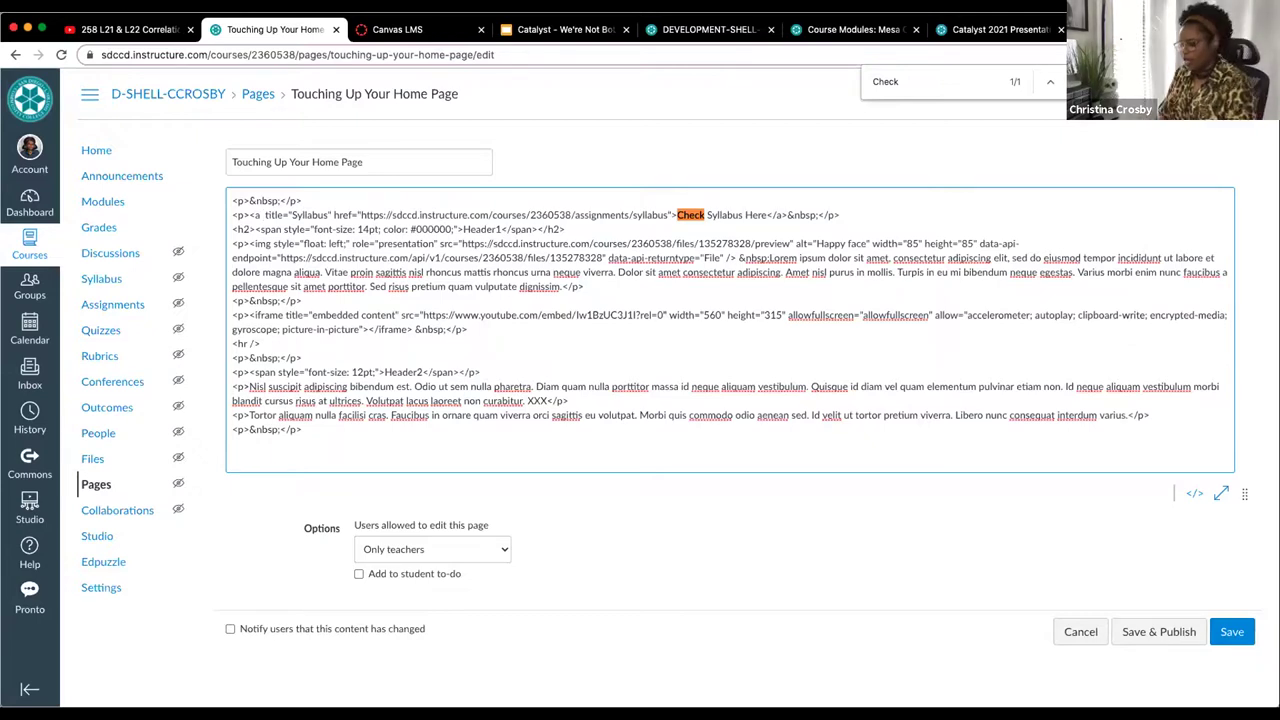
text(class=)
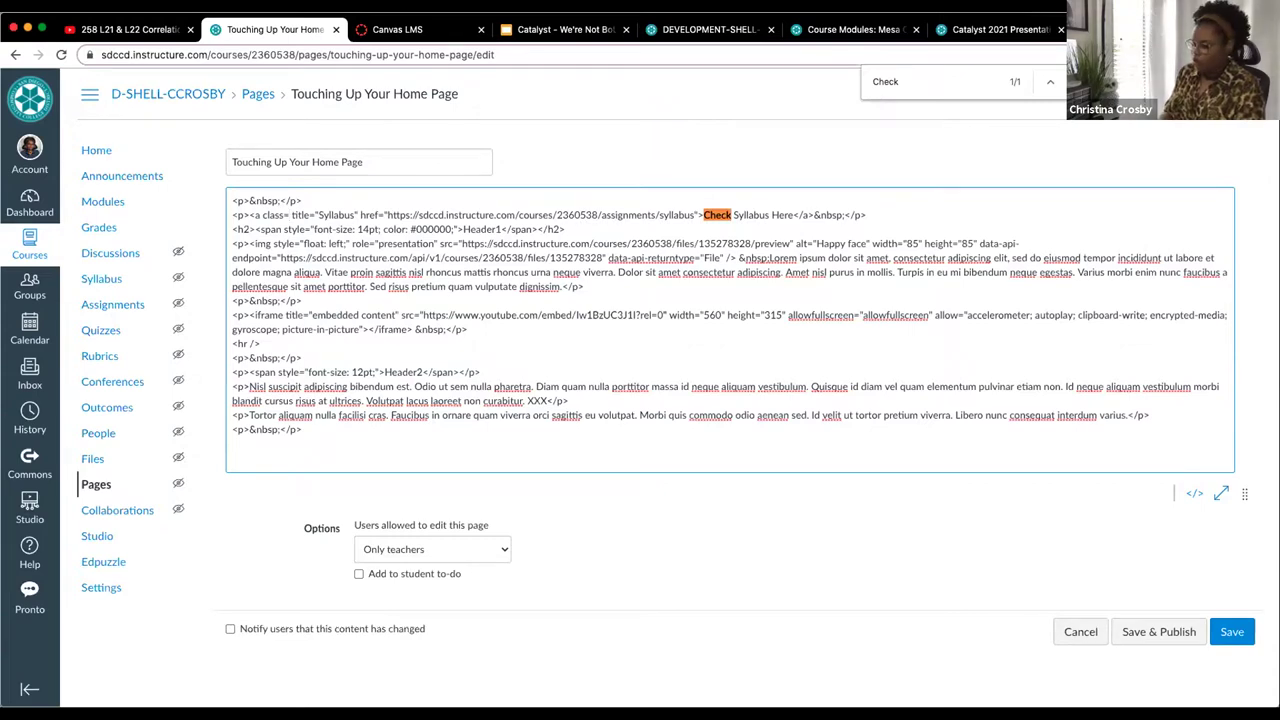
text("Butt)
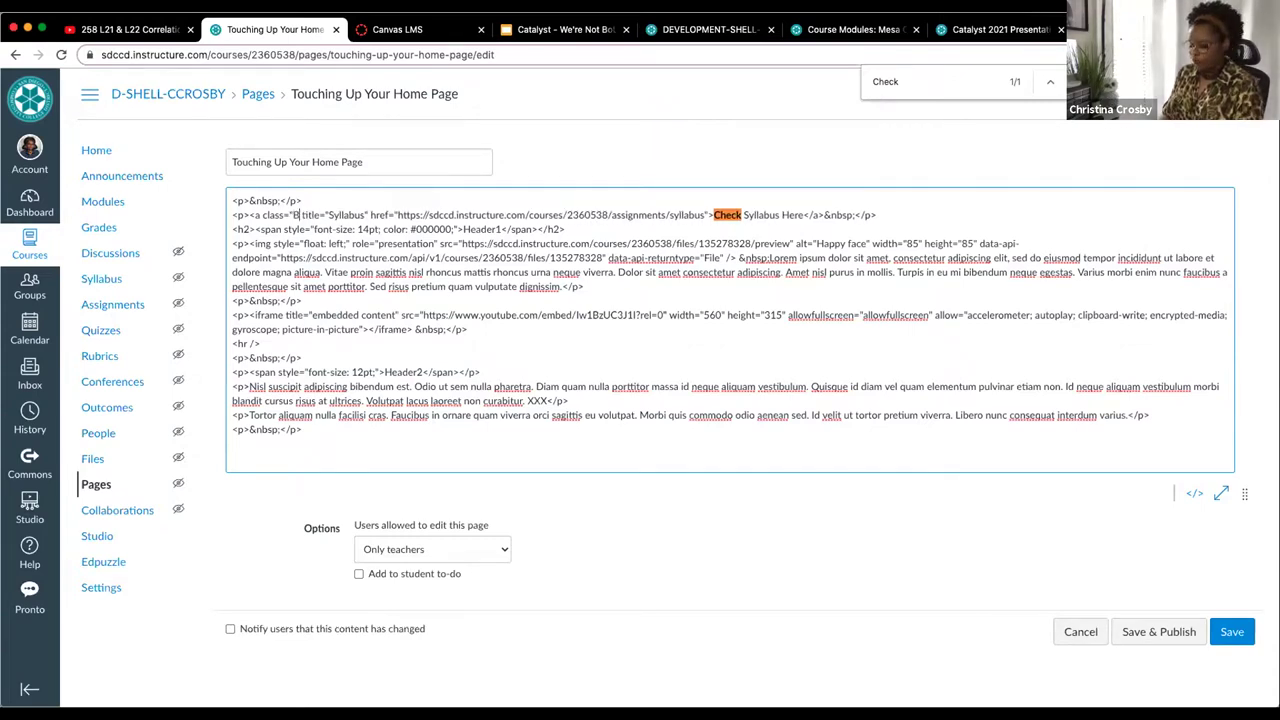
text(on)
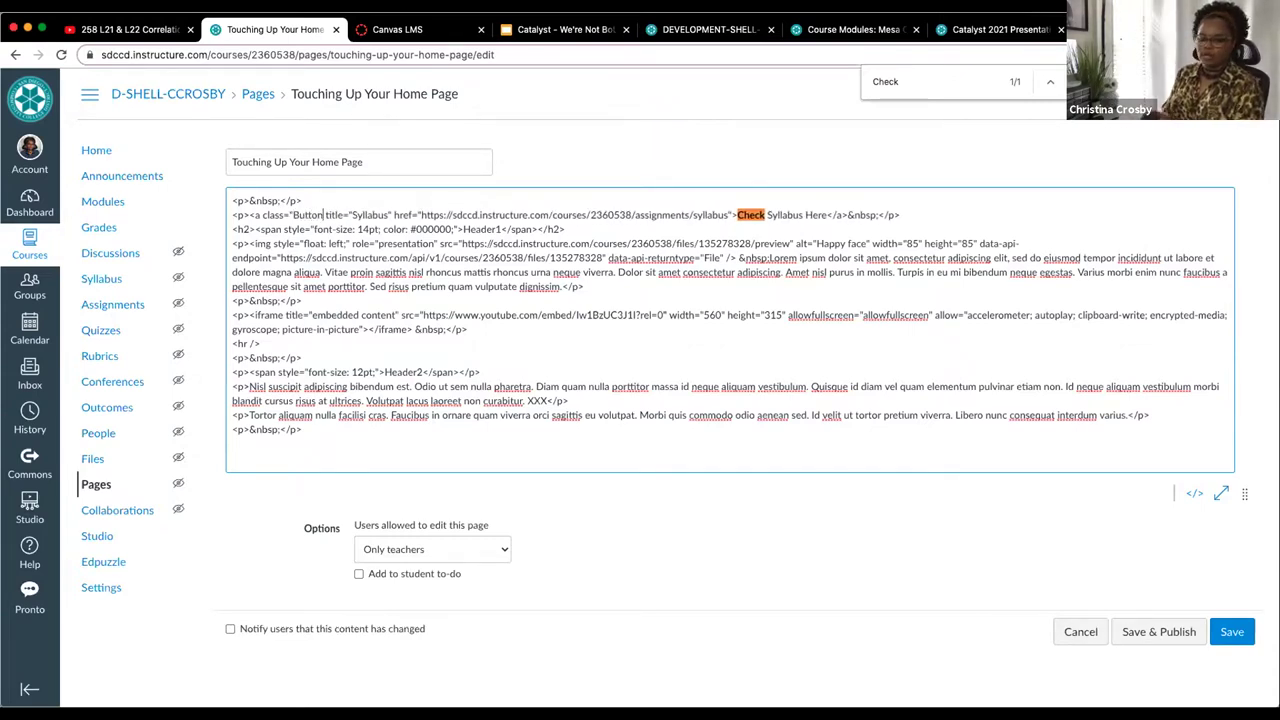
text(")
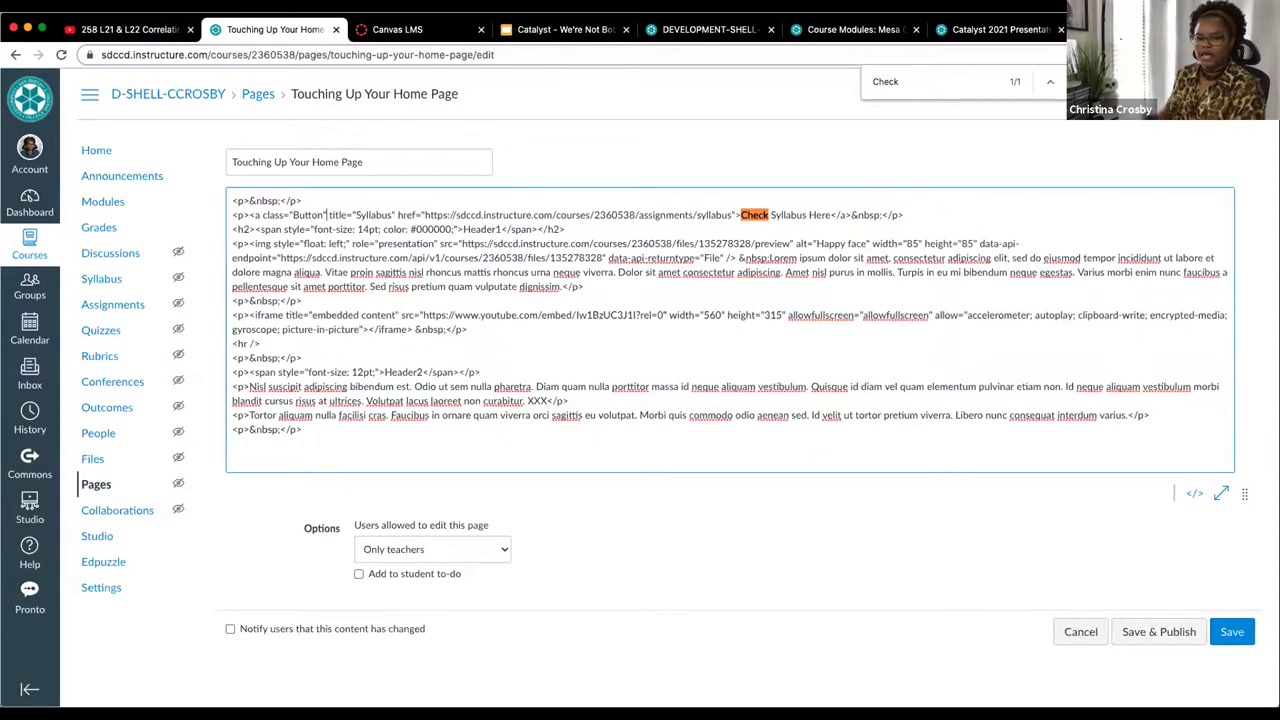
Step: Return to the rich content editor and save the page
click(1190, 493)
click(1192, 494)
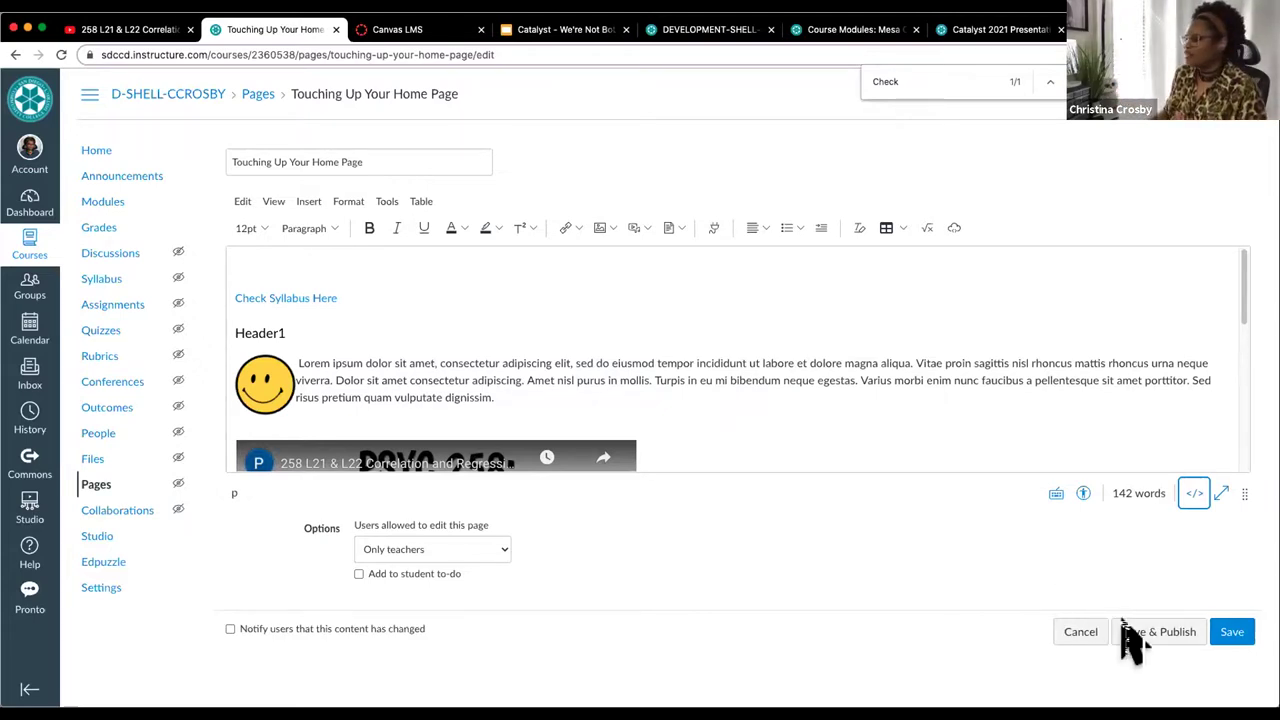
click(1225, 632)
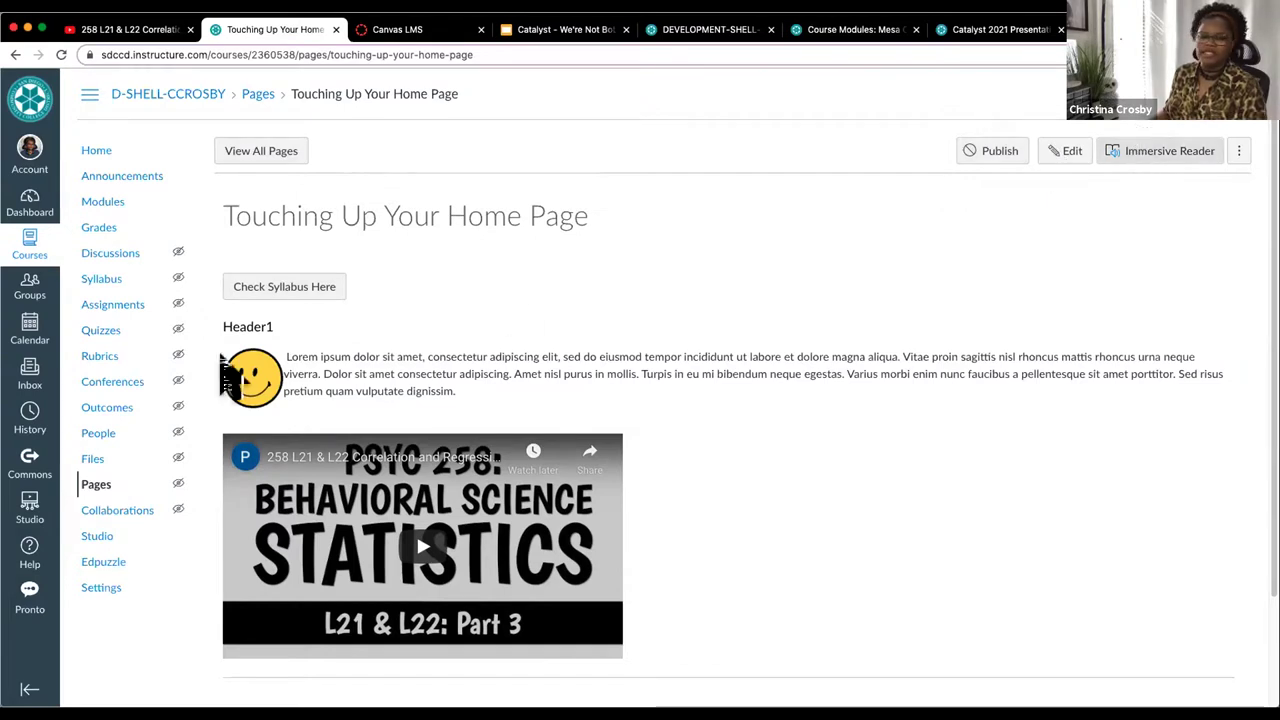
Step: Reopen the page's HTML code for editing, extend the syllabus link's class to "Button Button--primary", and save the page
click(1067, 150)
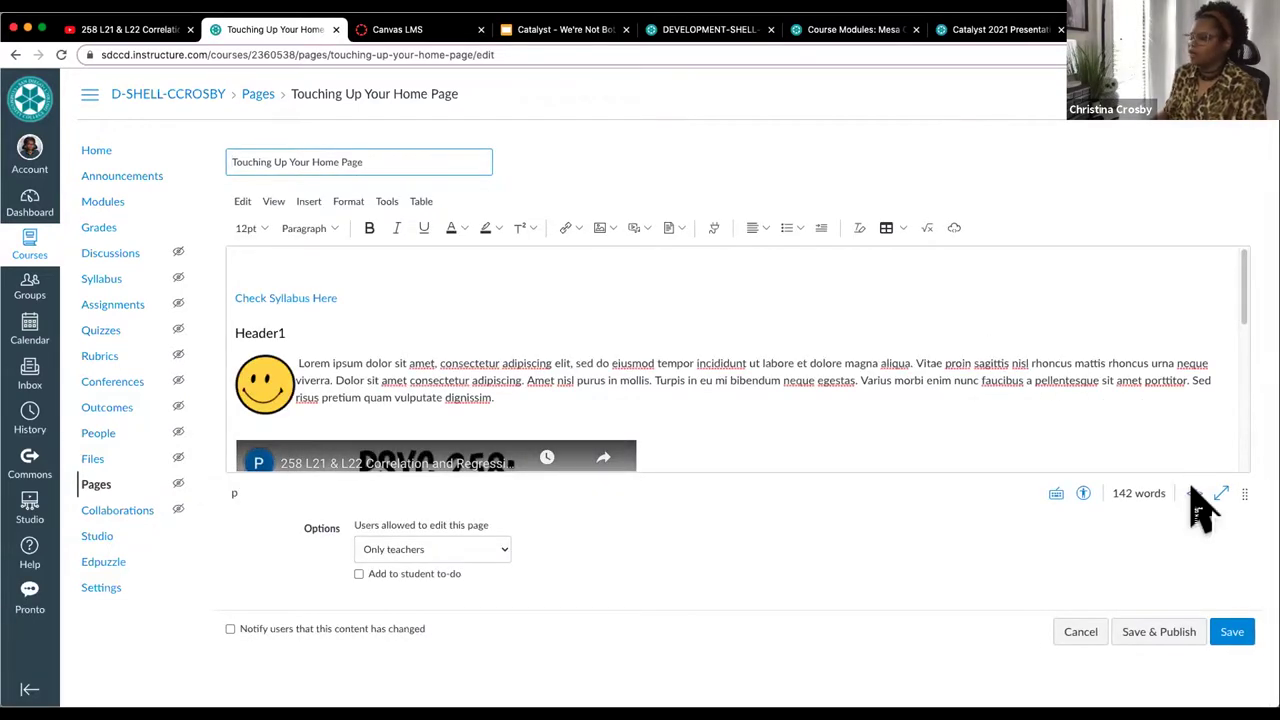
click(323, 214)
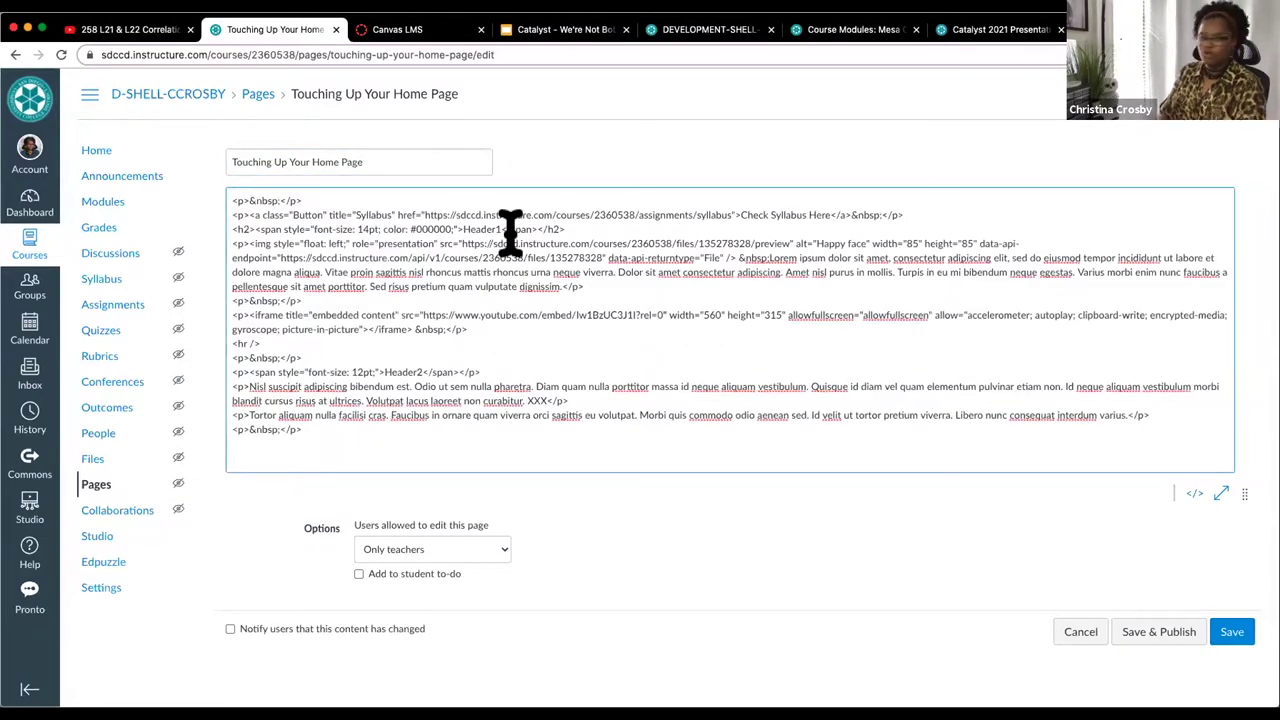
text(Button--)
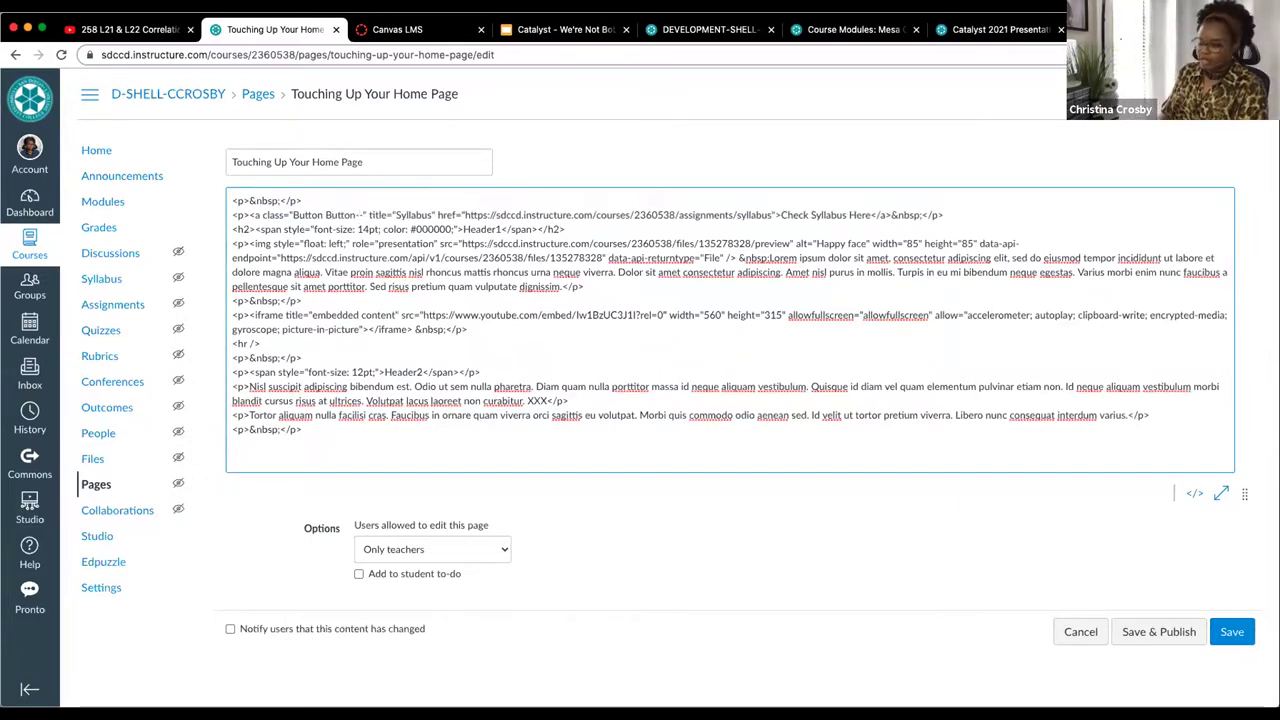
text(primary)
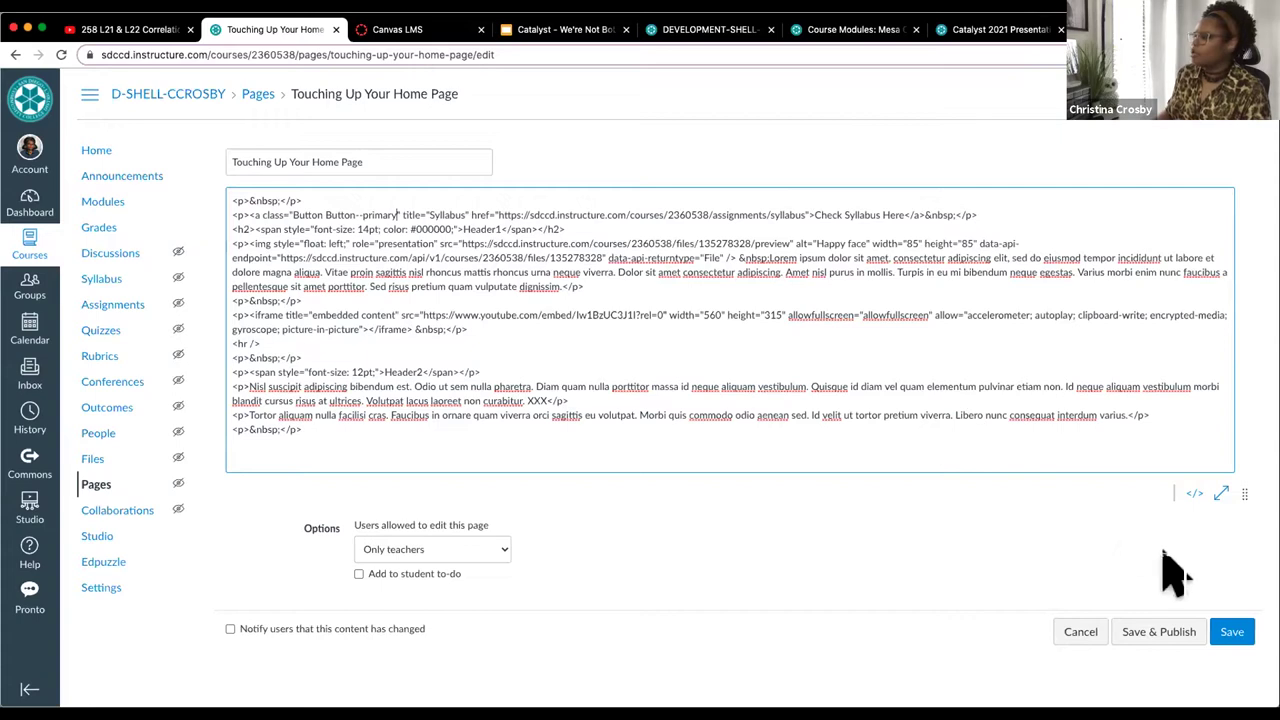
click(1232, 632)
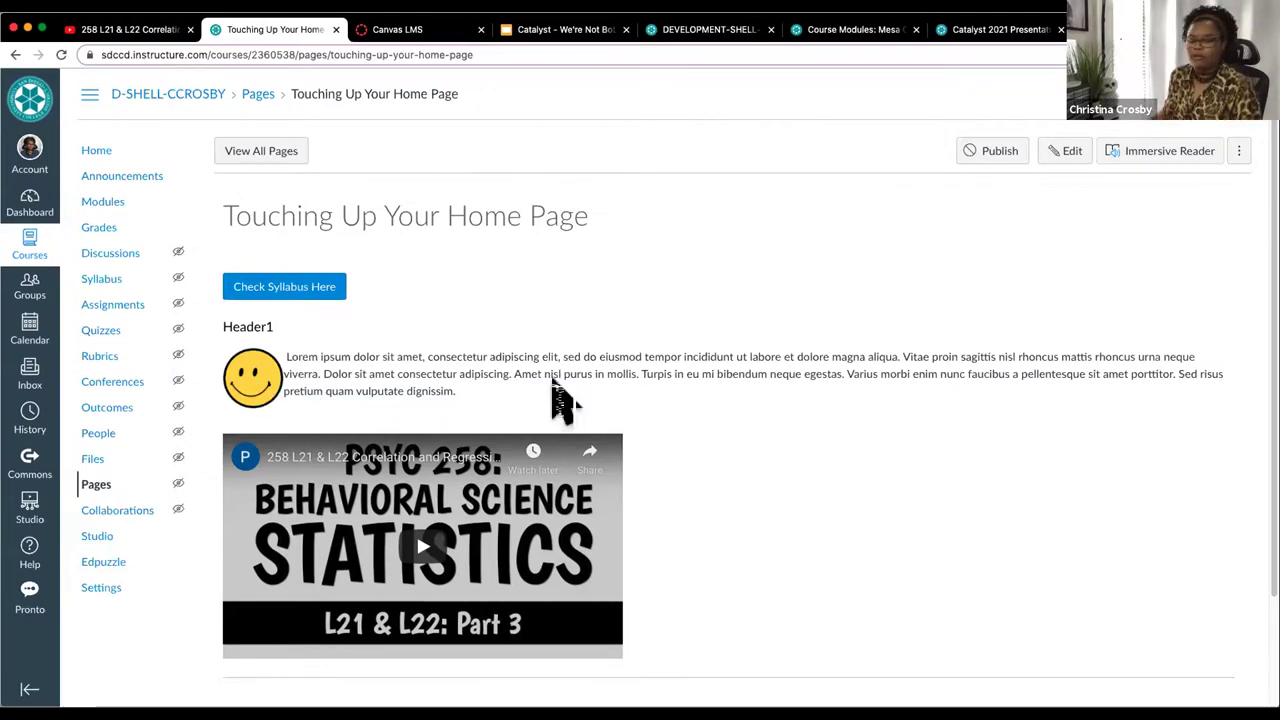
Step: Reopen the page for editing, center the happy face image below Header1 and enlarge it to several times its size
click(1065, 162)
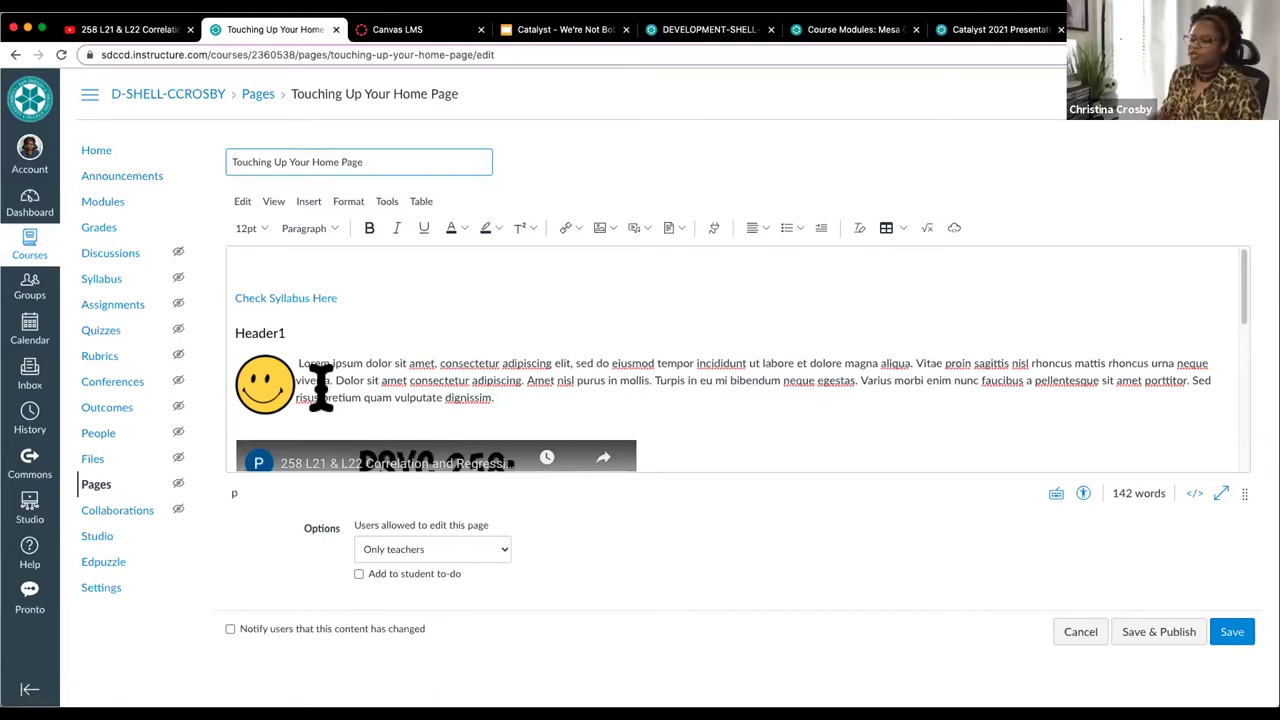
click(264, 384)
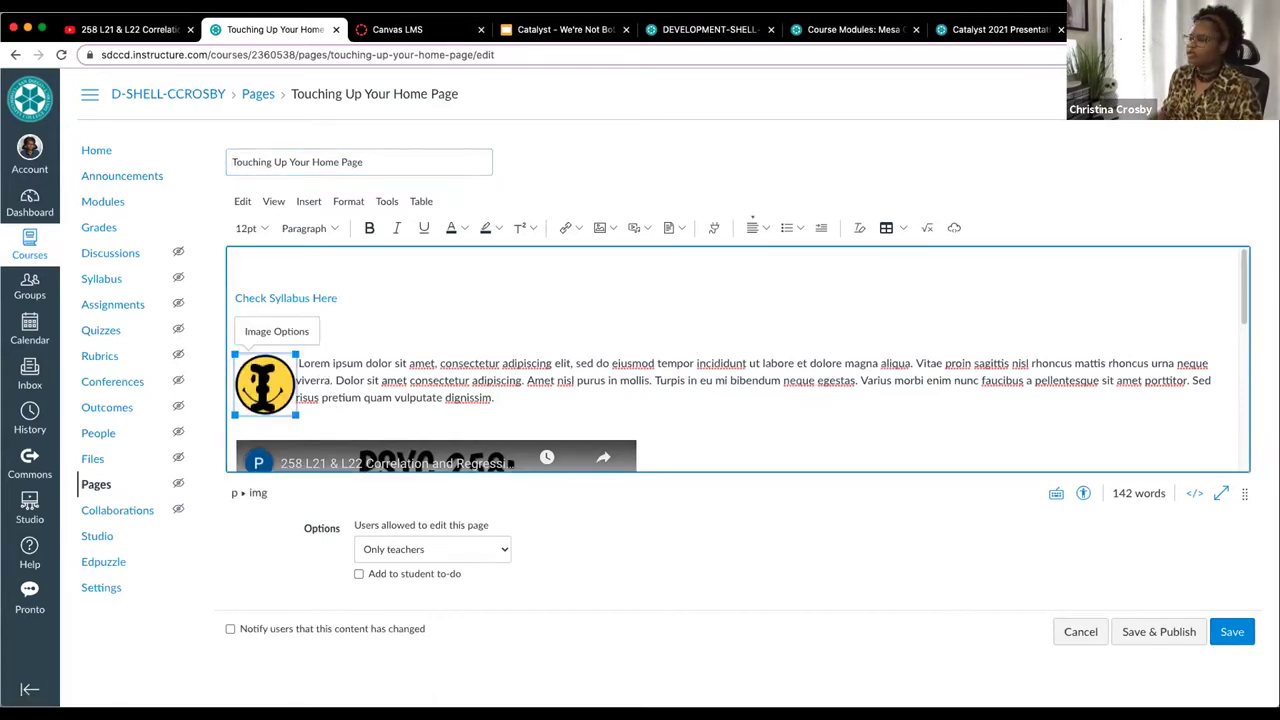
click(765, 228)
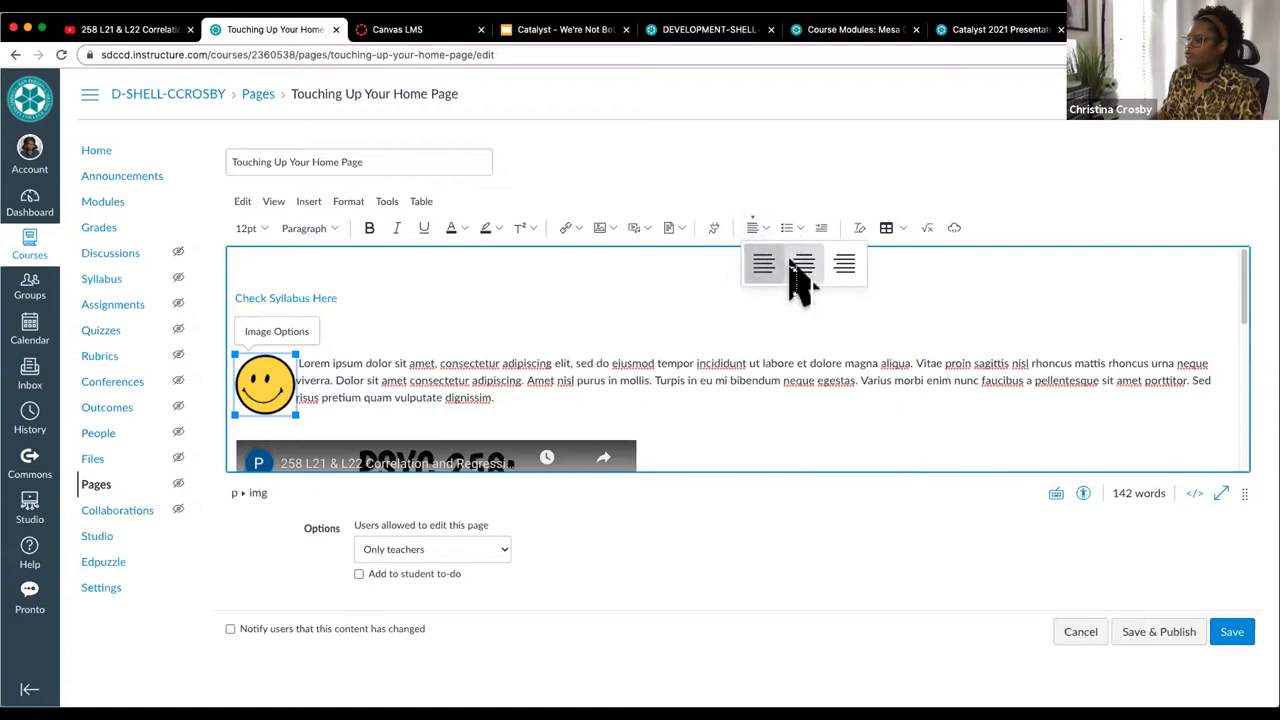
click(804, 264)
drag(763, 355, 955, 495)
scroll(905, 393, down, 3)
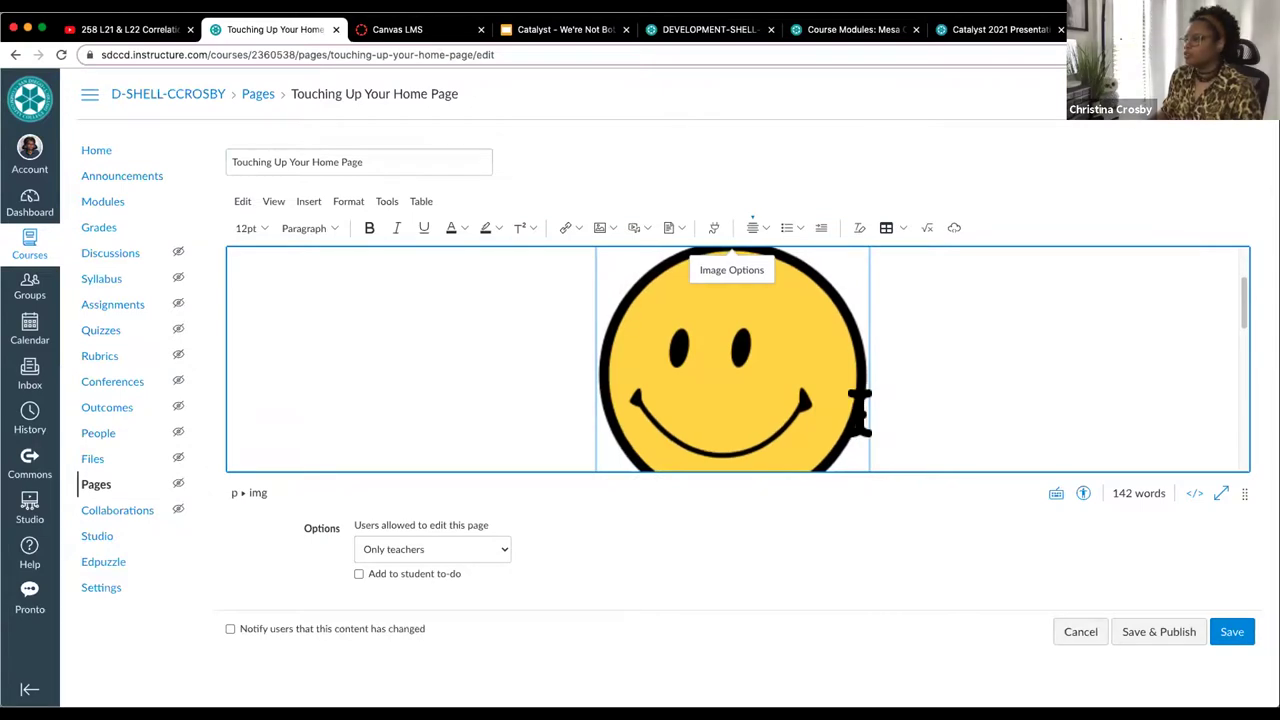
Step: Make the editor area taller so the enlarged image and the start of the Lorem ipsum text fit in it
scroll(858, 405, up, 2)
drag(1240, 486, 1240, 603)
click(796, 550)
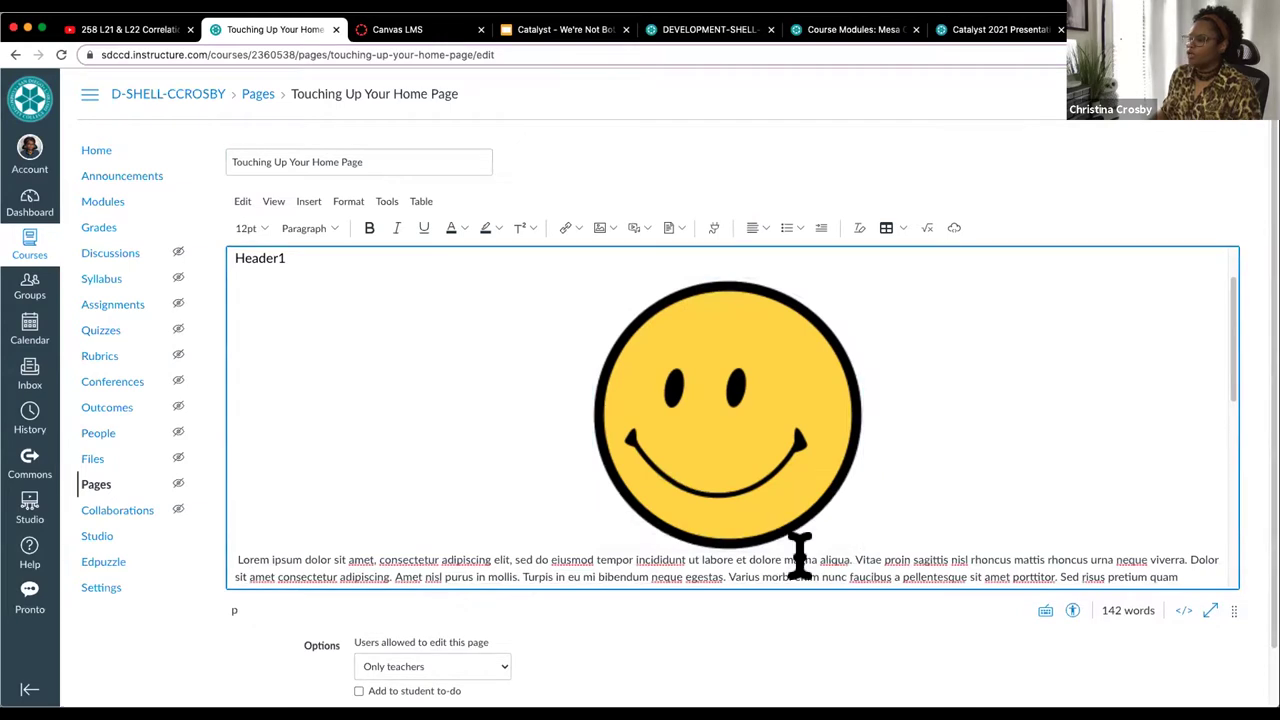
click(1018, 577)
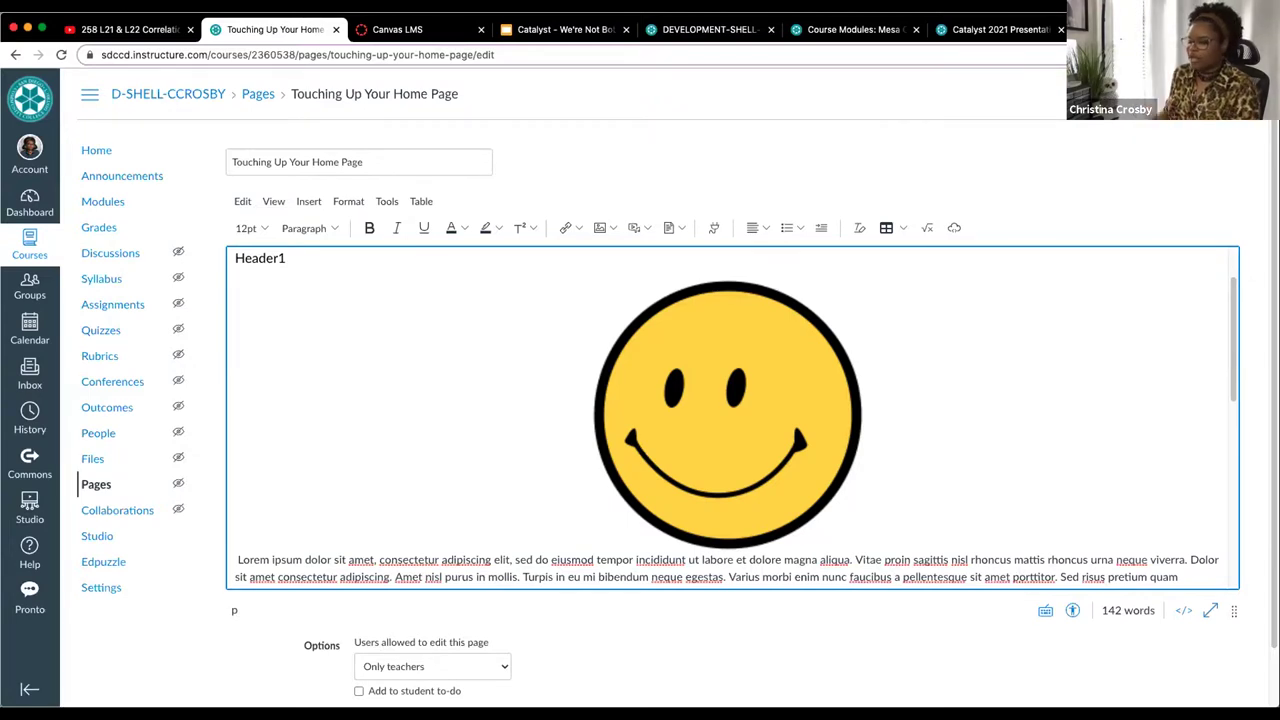
Step: Shrink the happy face image to about 91 by 91 pixels and align it left beside the Lorem ipsum text
click(728, 433)
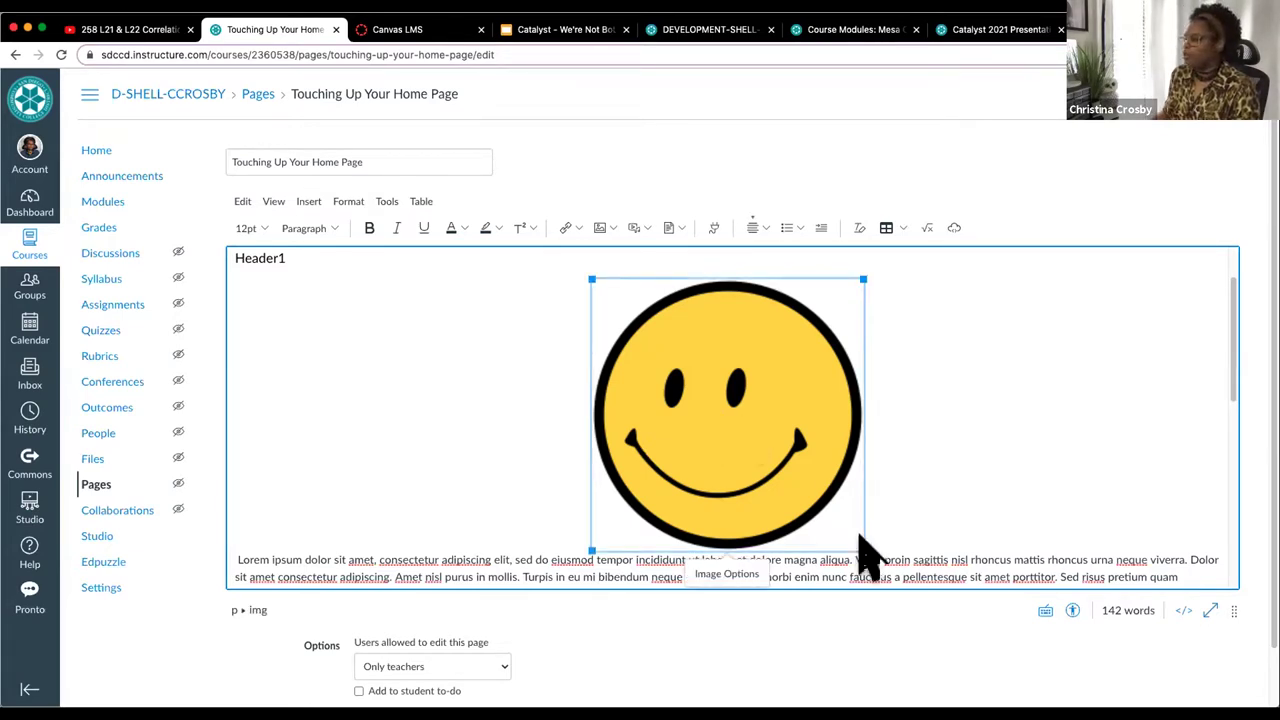
drag(863, 552, 745, 252)
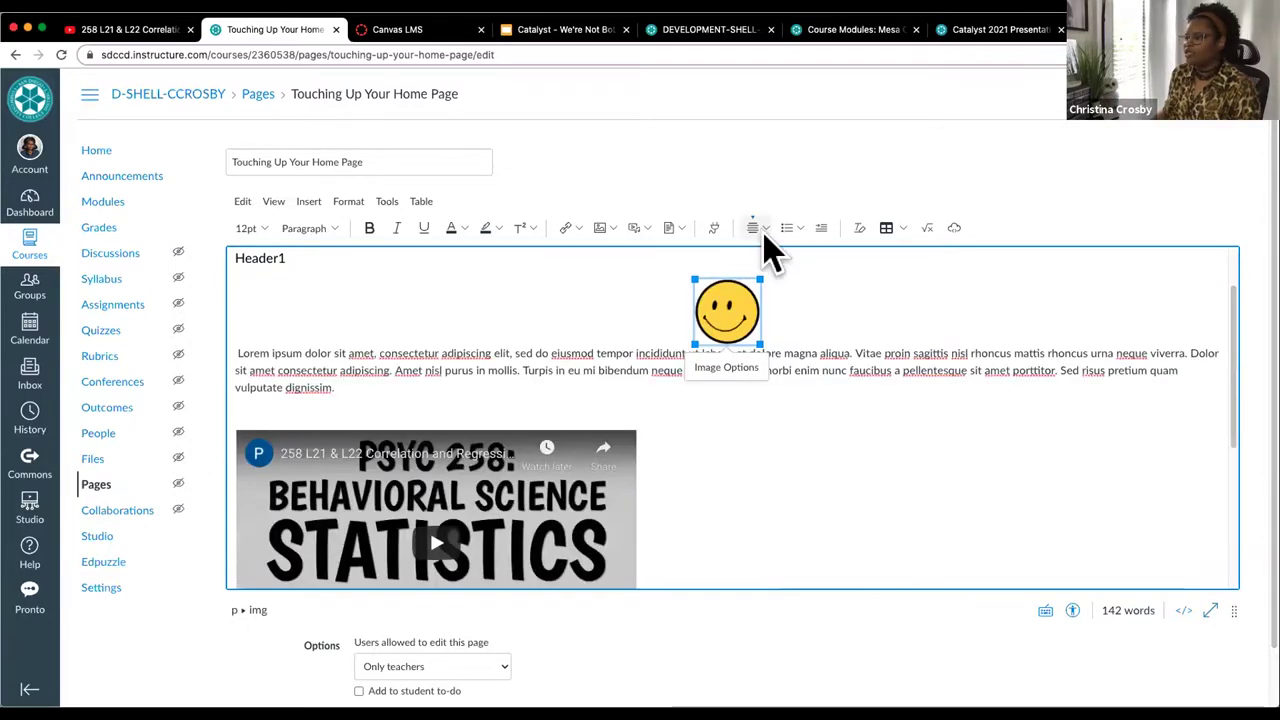
click(763, 229)
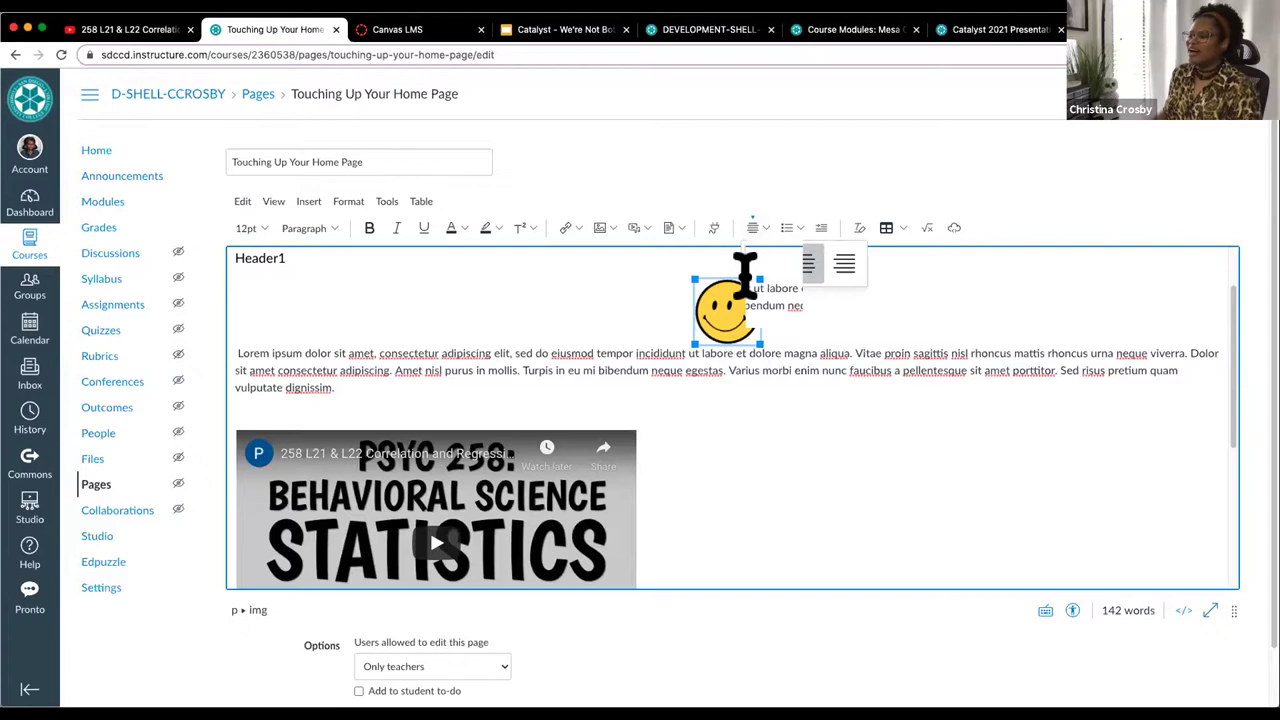
click(762, 265)
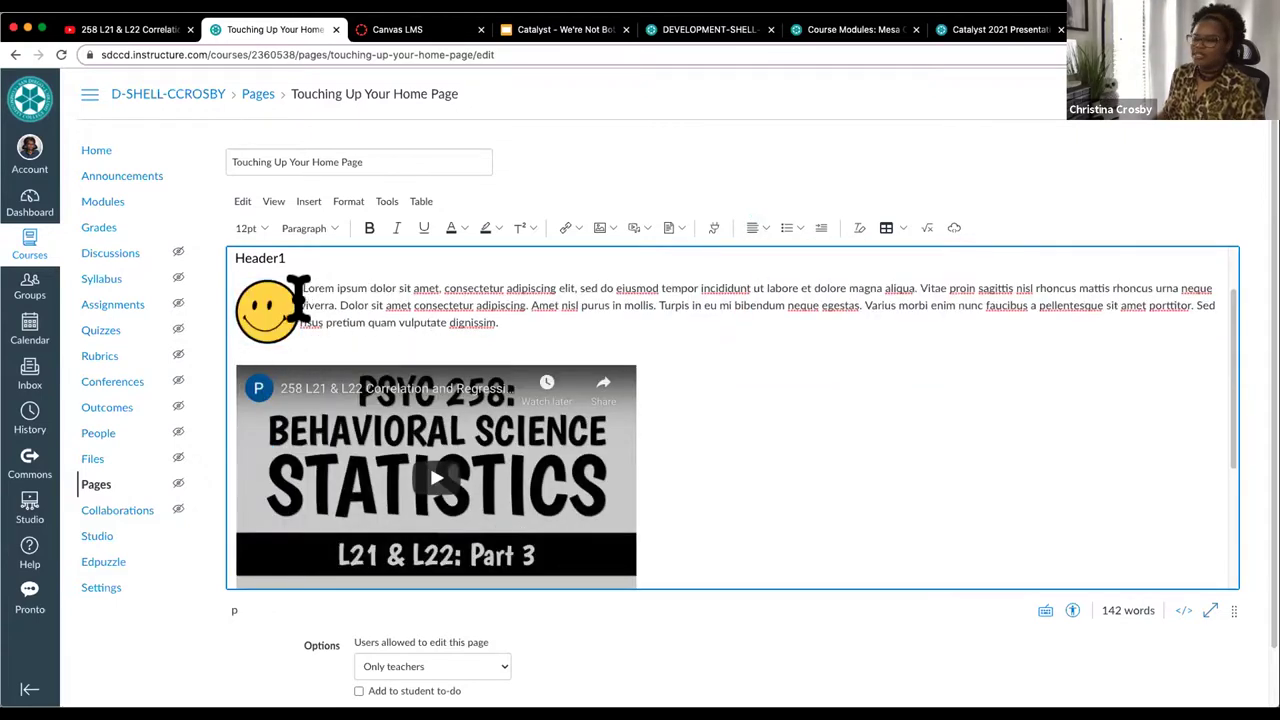
scroll(322, 305, up, 1)
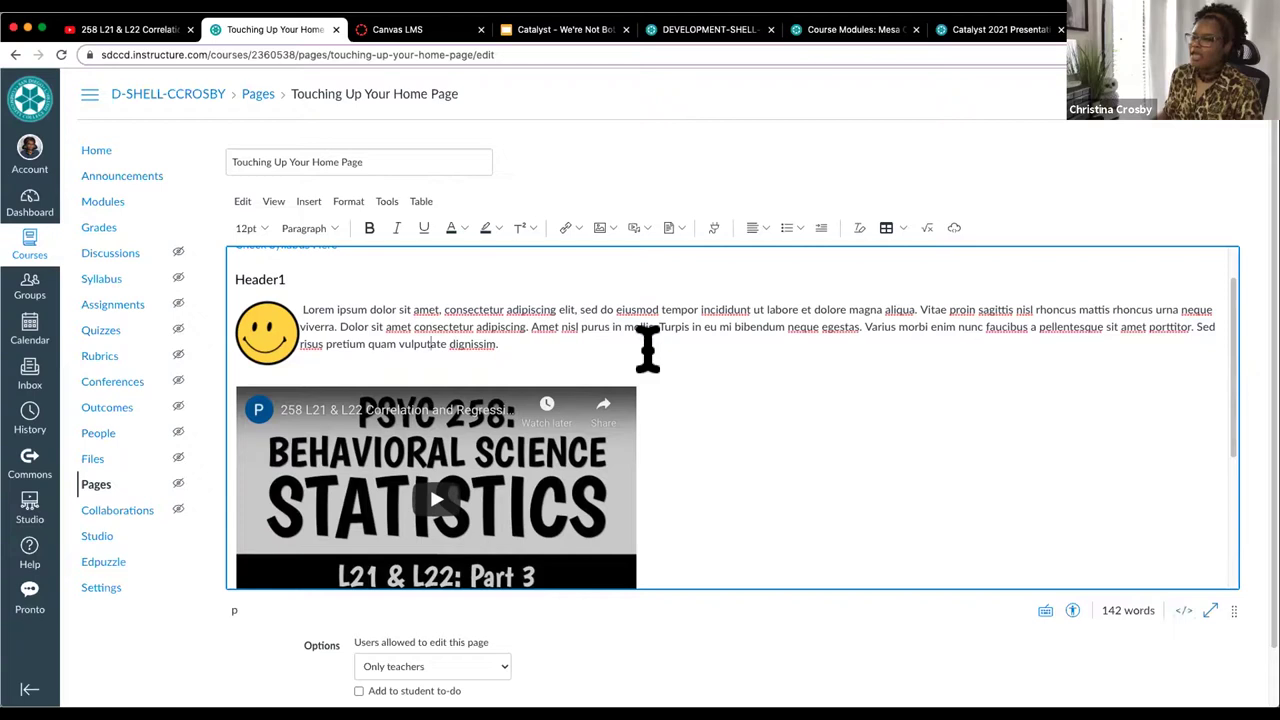
Step: Show the HTML code, move the Lorem ipsum text three lines down from the happy face image code, and close the image paragraph with </p>
key(ctrl+shift+h)
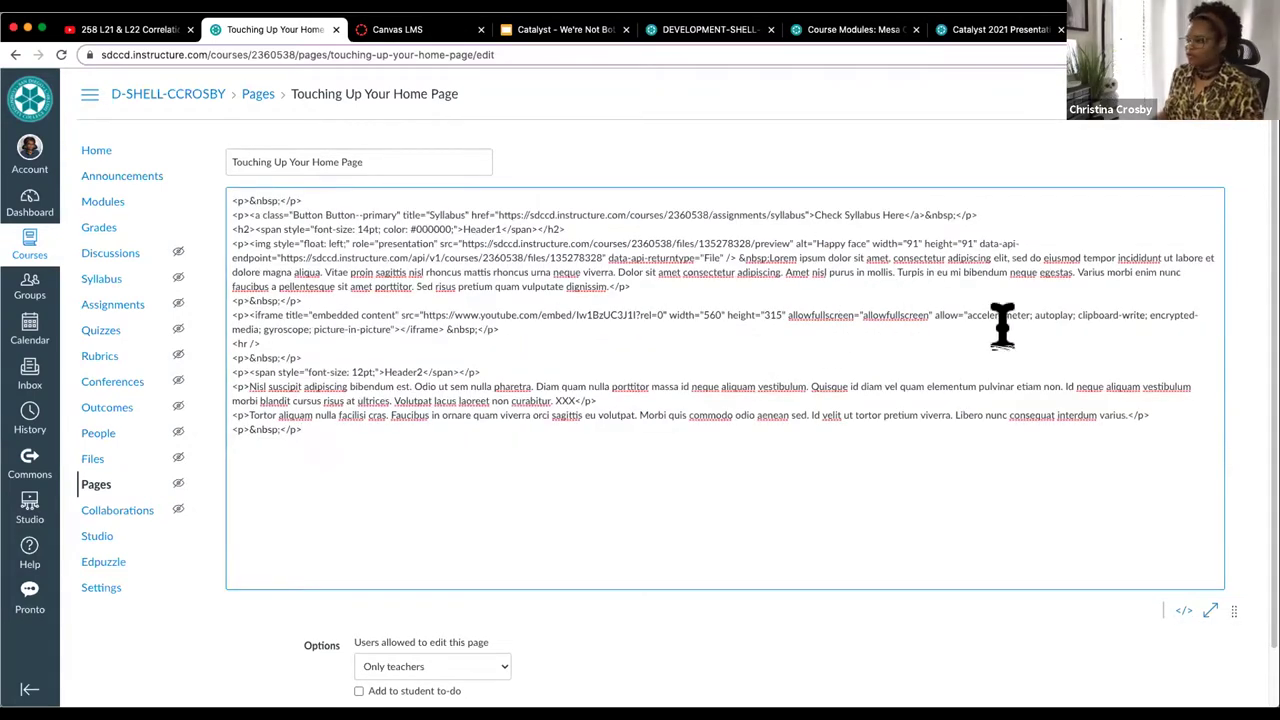
drag(817, 240, 867, 243)
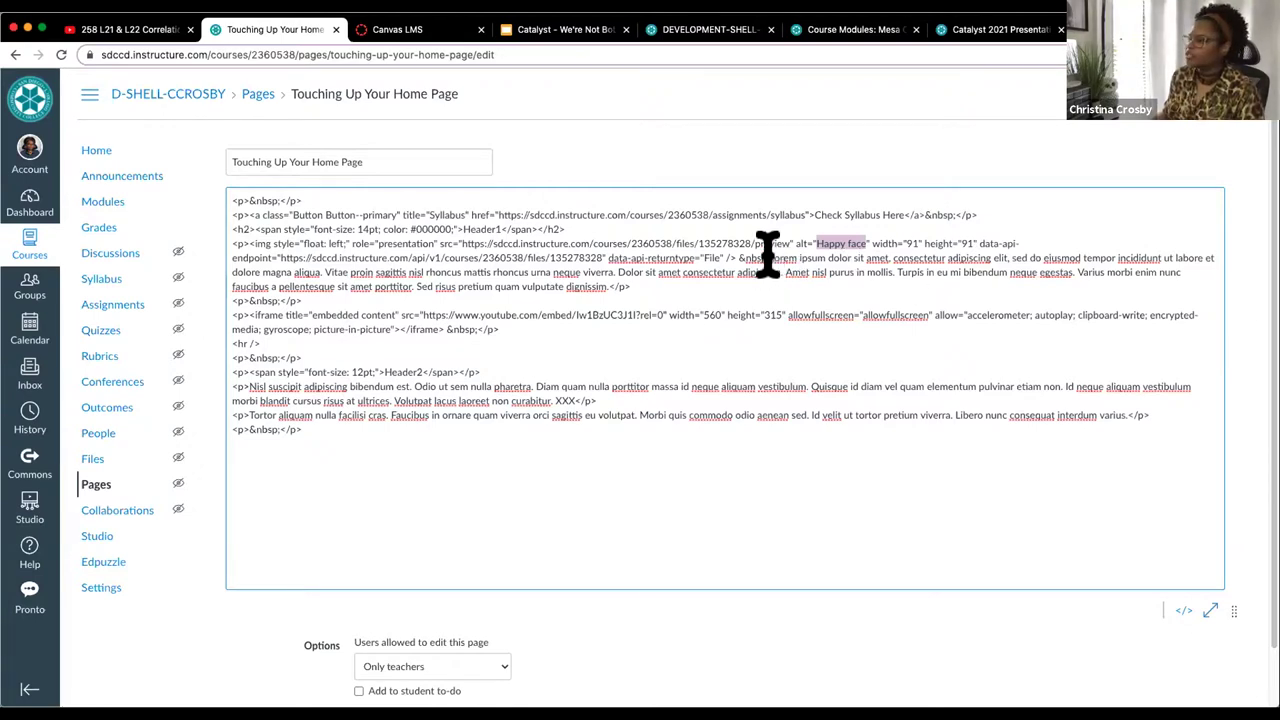
click(895, 325)
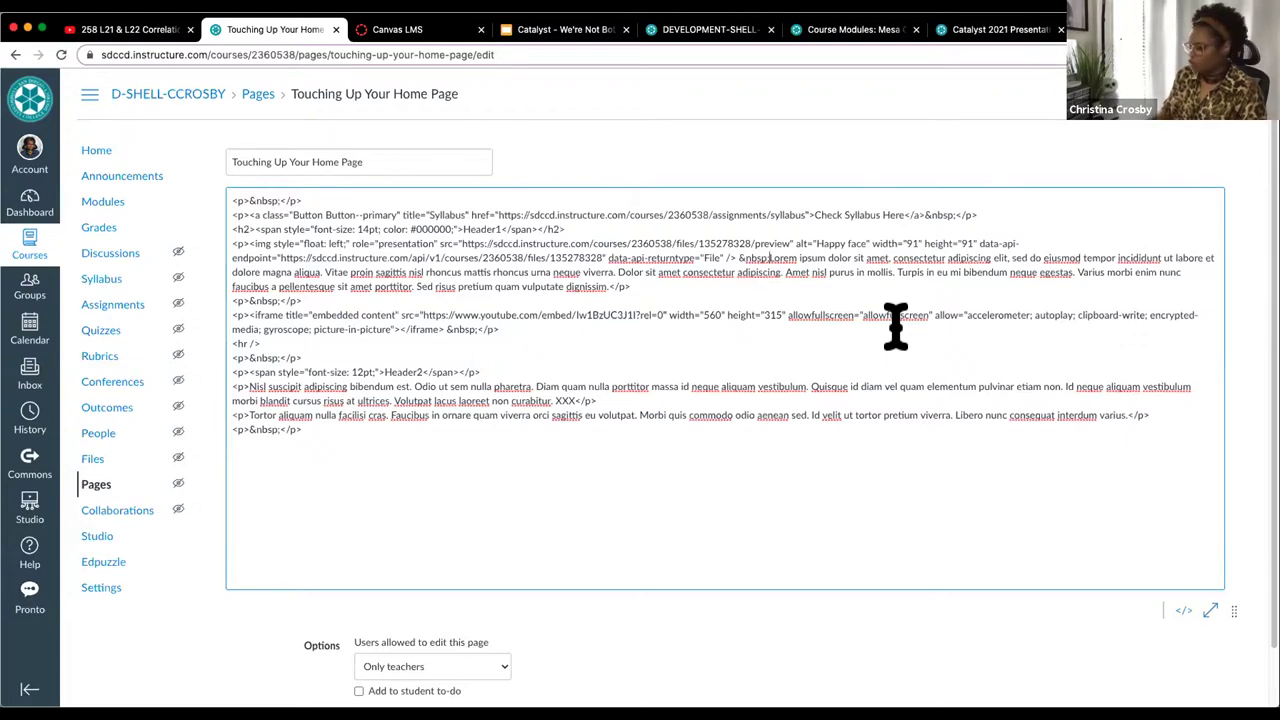
key(Return)
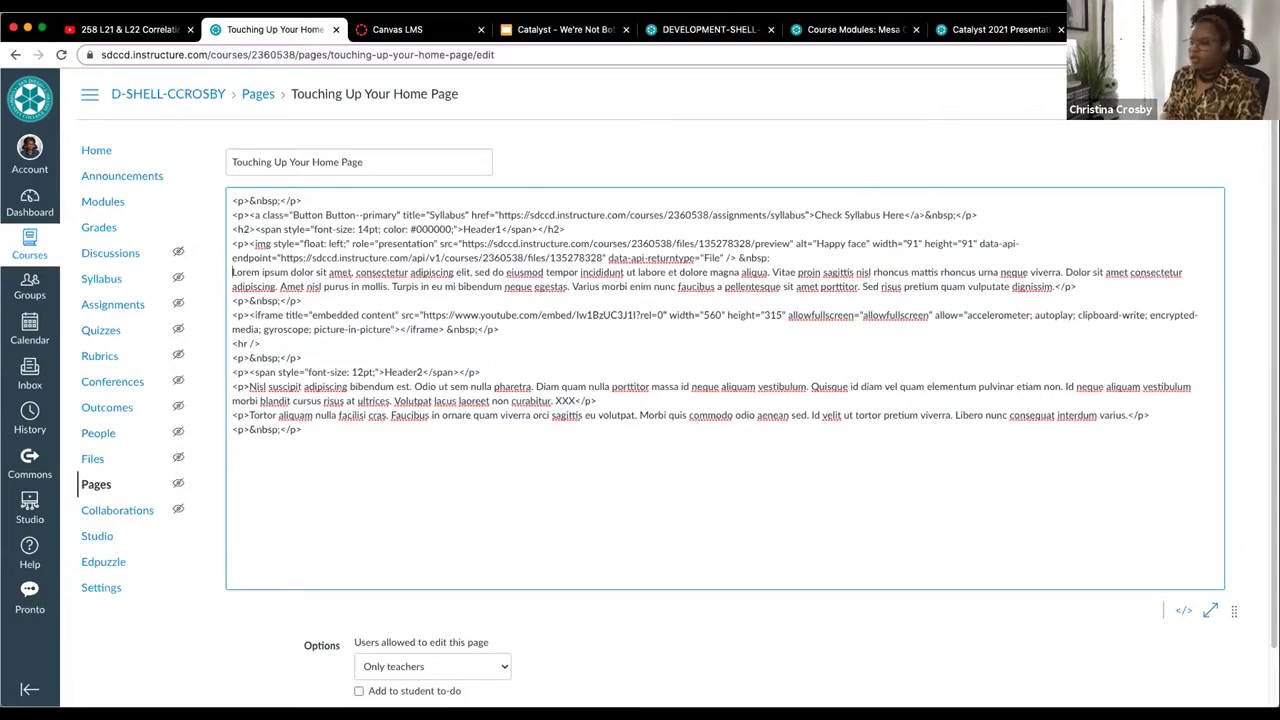
key(Return)
key(Return)
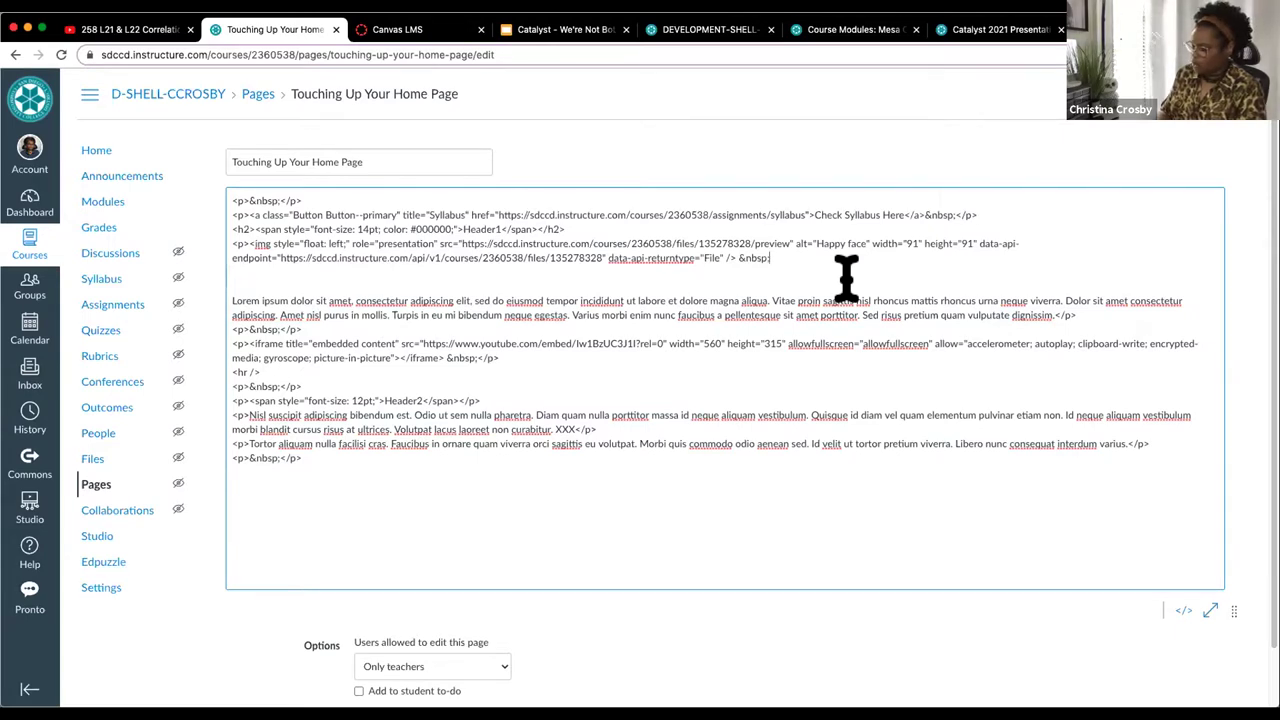
text(<)
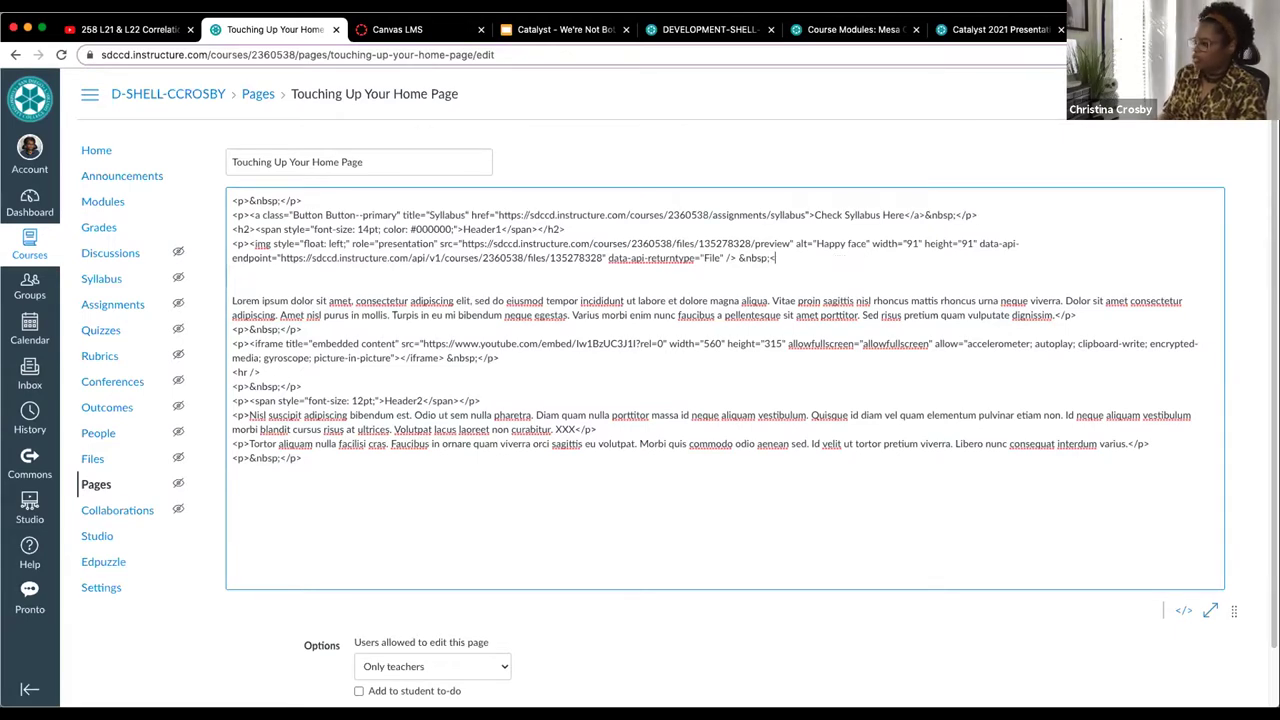
text(/p>)
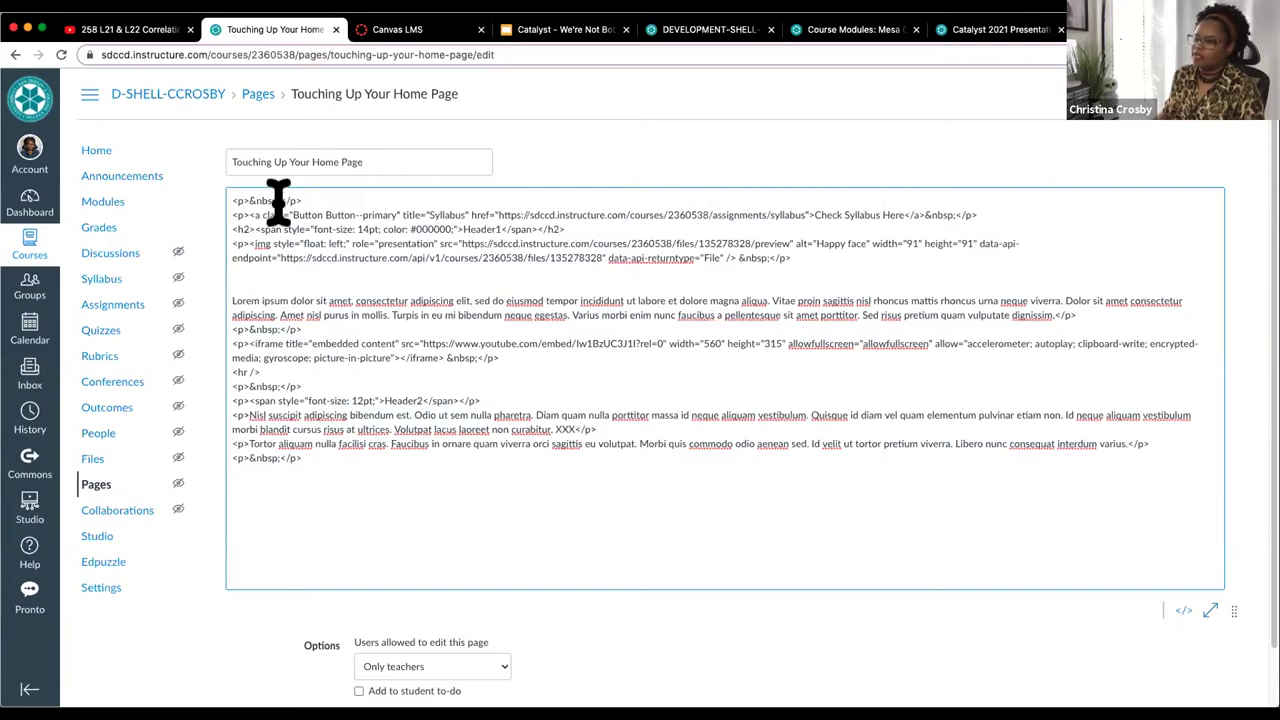
Step: Add an opening <p> tag in front of the separated Lorem ipsum text
drag(309, 194, 229, 194)
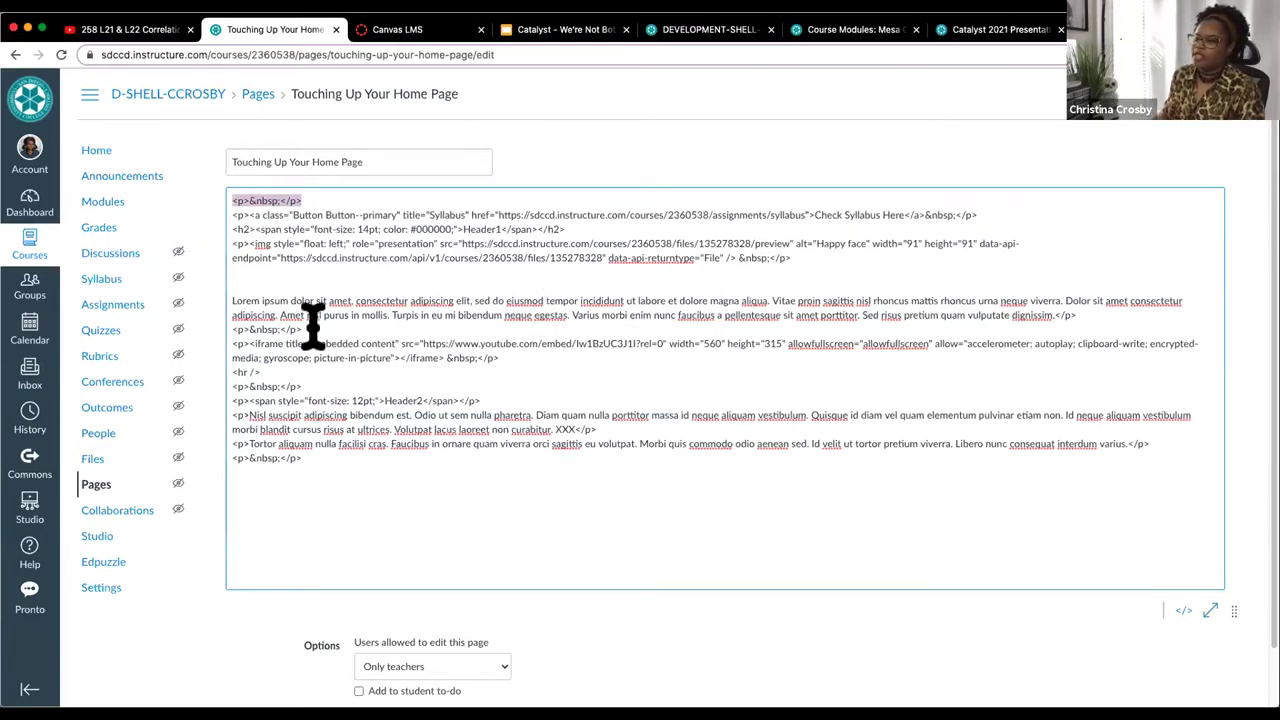
drag(298, 324, 280, 324)
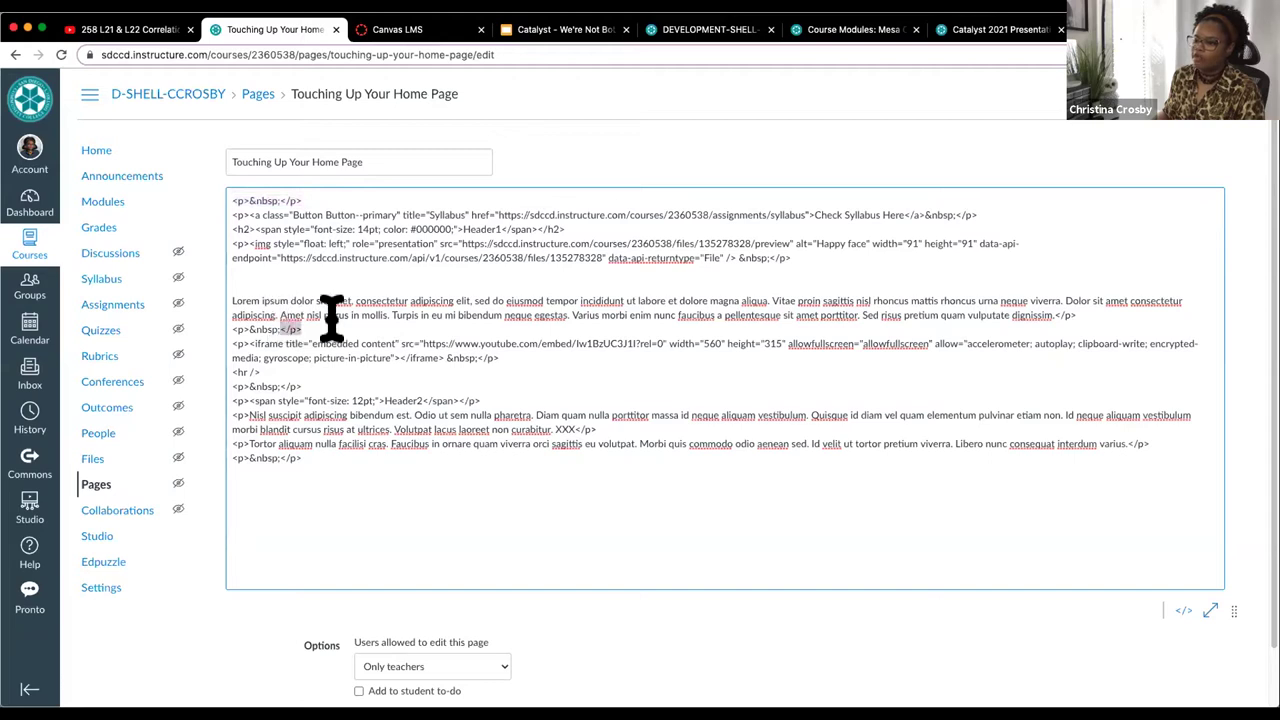
click(233, 300)
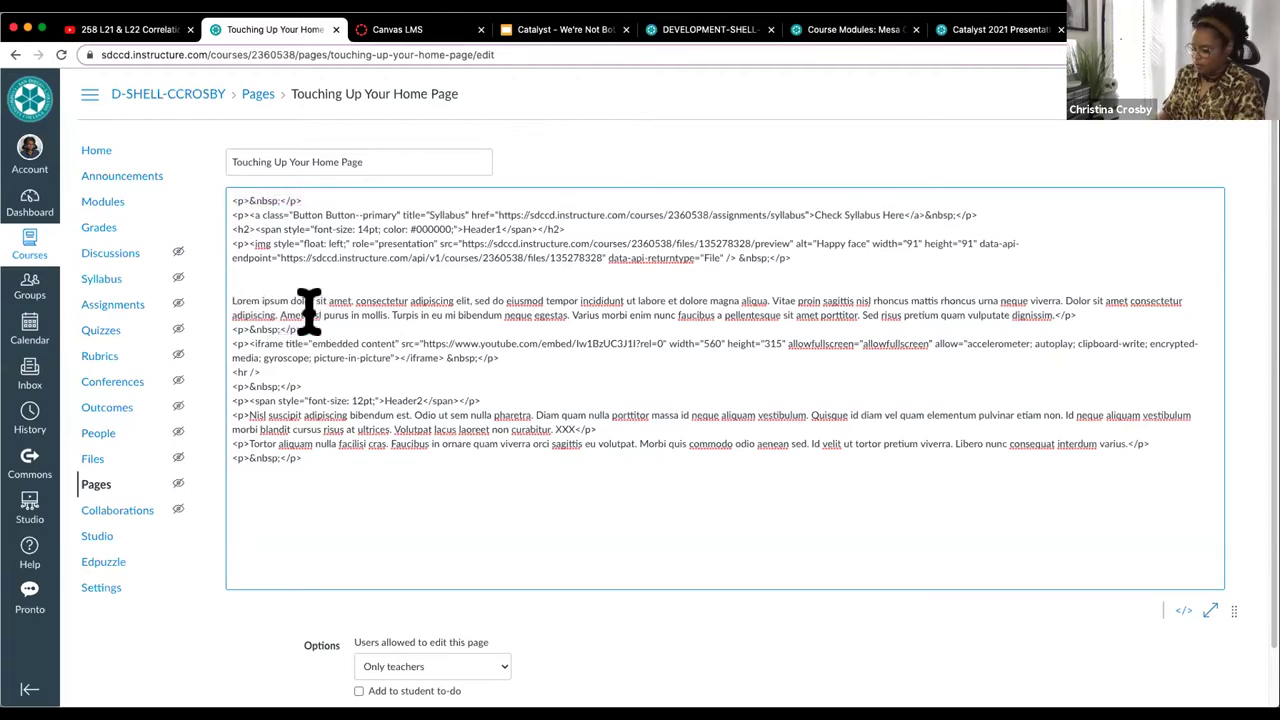
text(<p>)
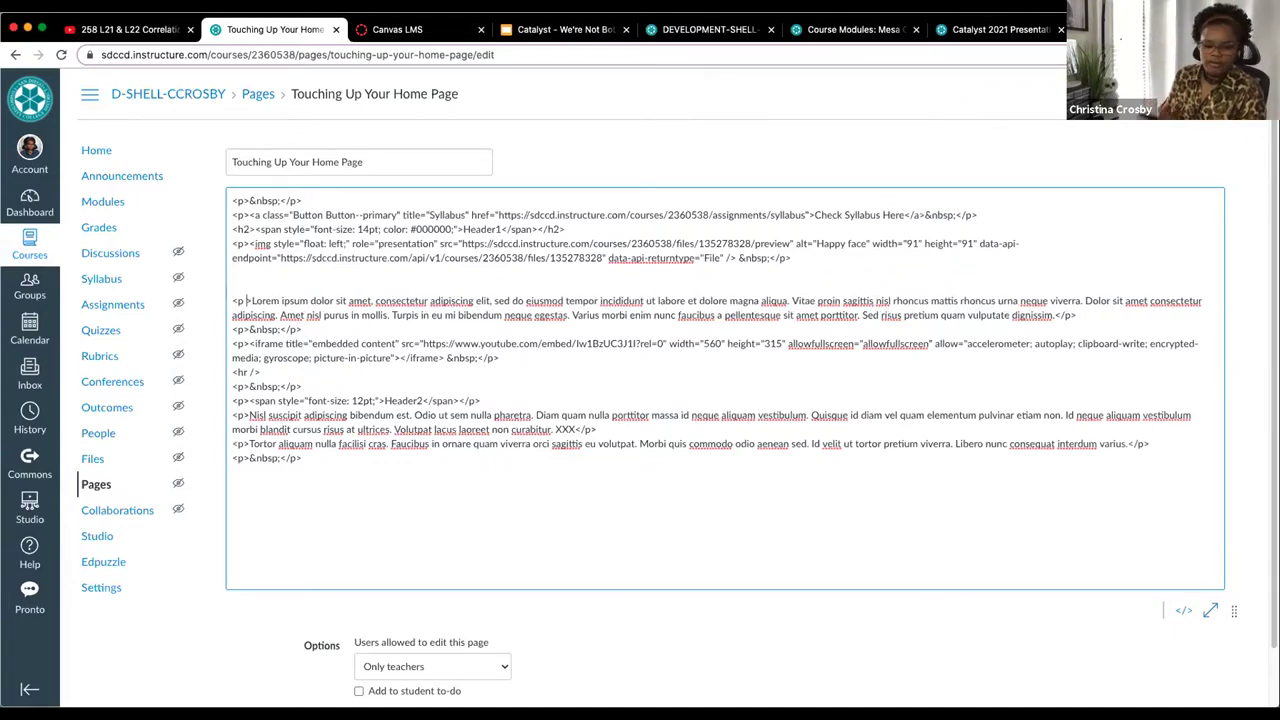
Step: Add style="padding-left: 50px" to the <p> tag of the Lorem ipsum paragraph and return to the visual editor
text(s)
text(>)
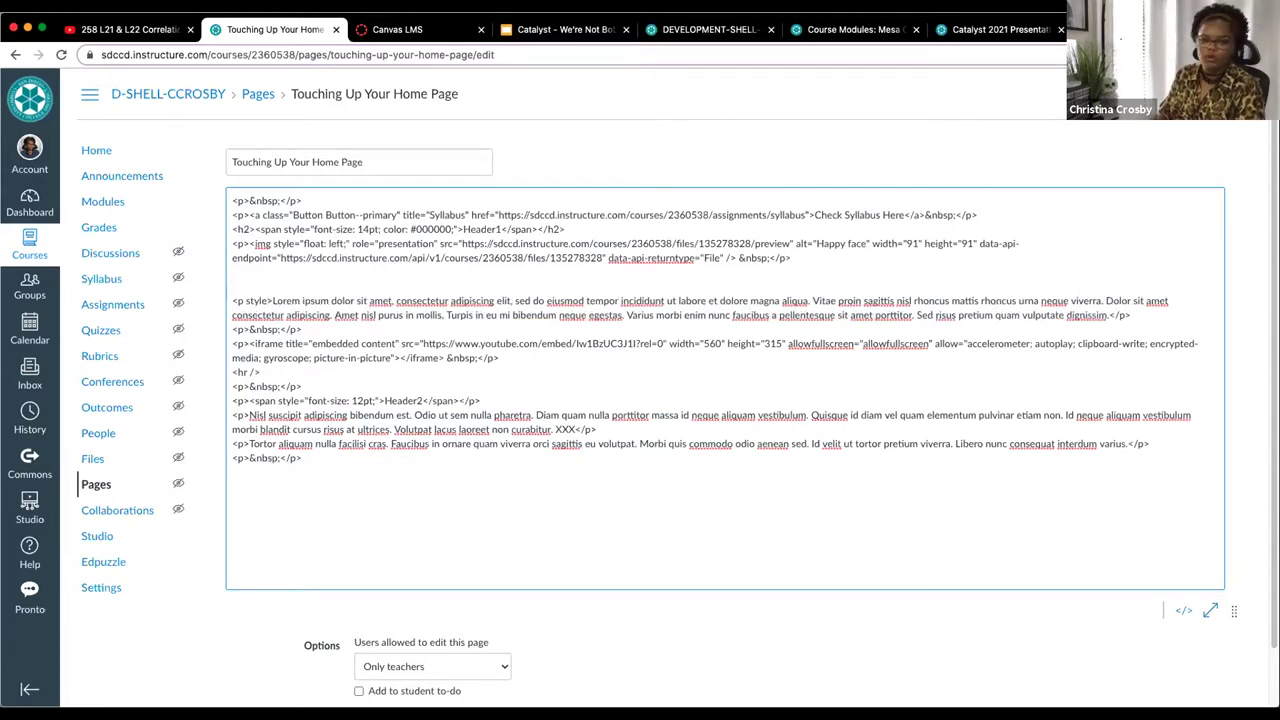
key(BackSpace)
text(=")
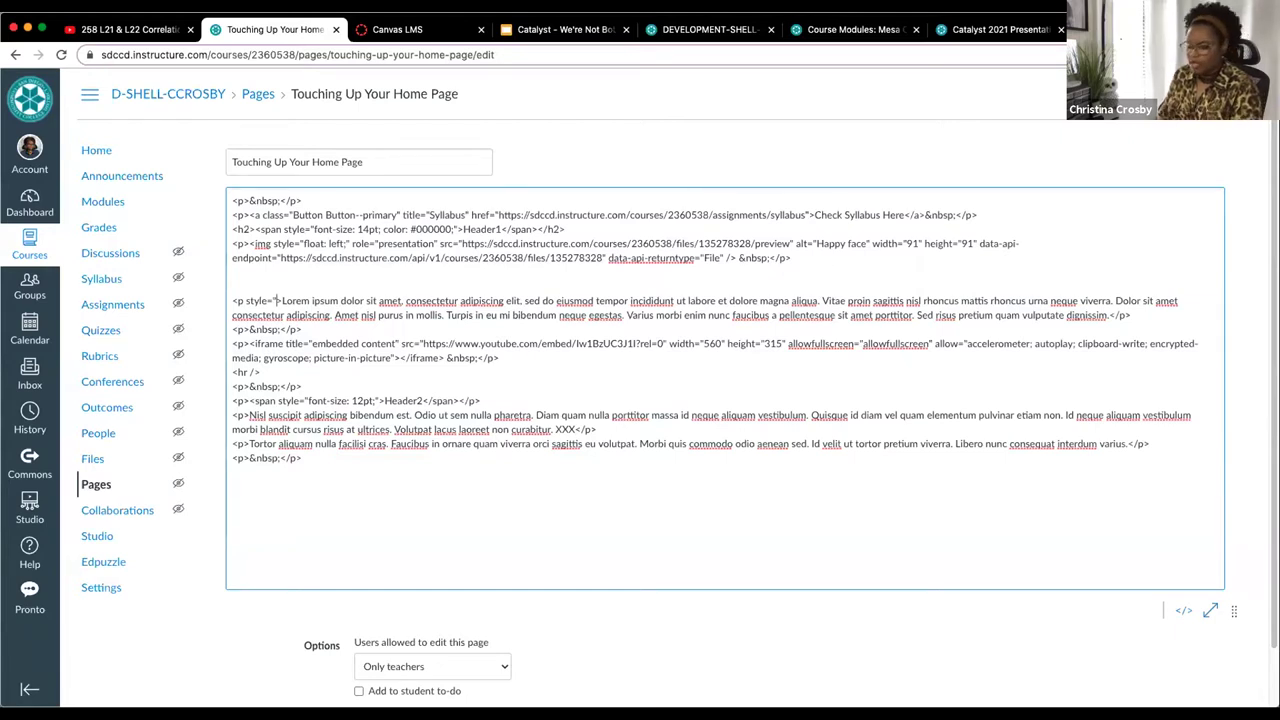
text(padding")
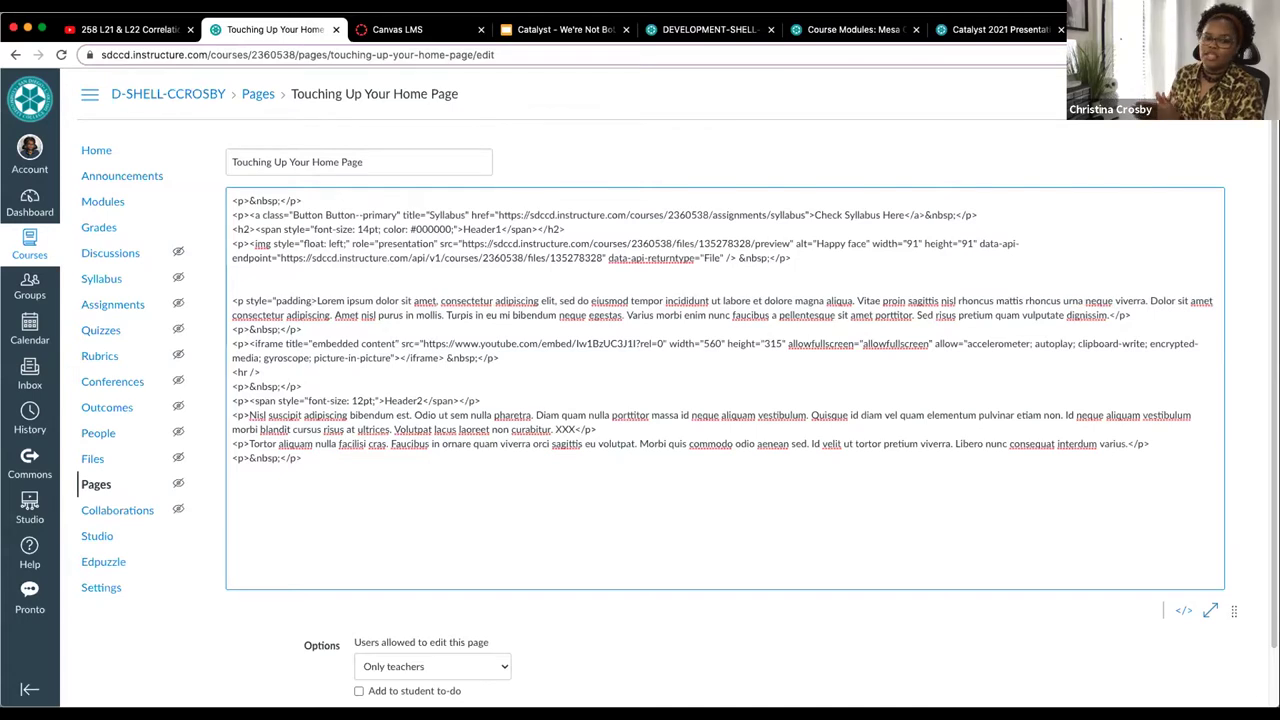
text(-left)
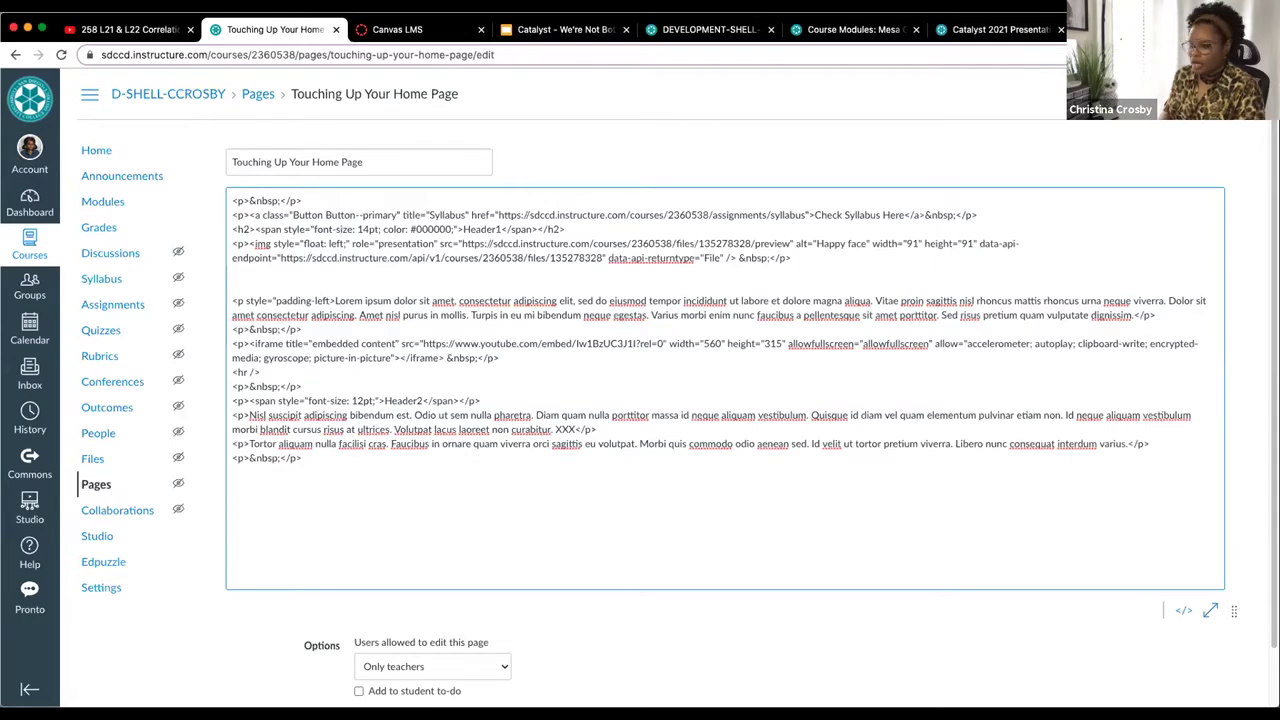
text(:)
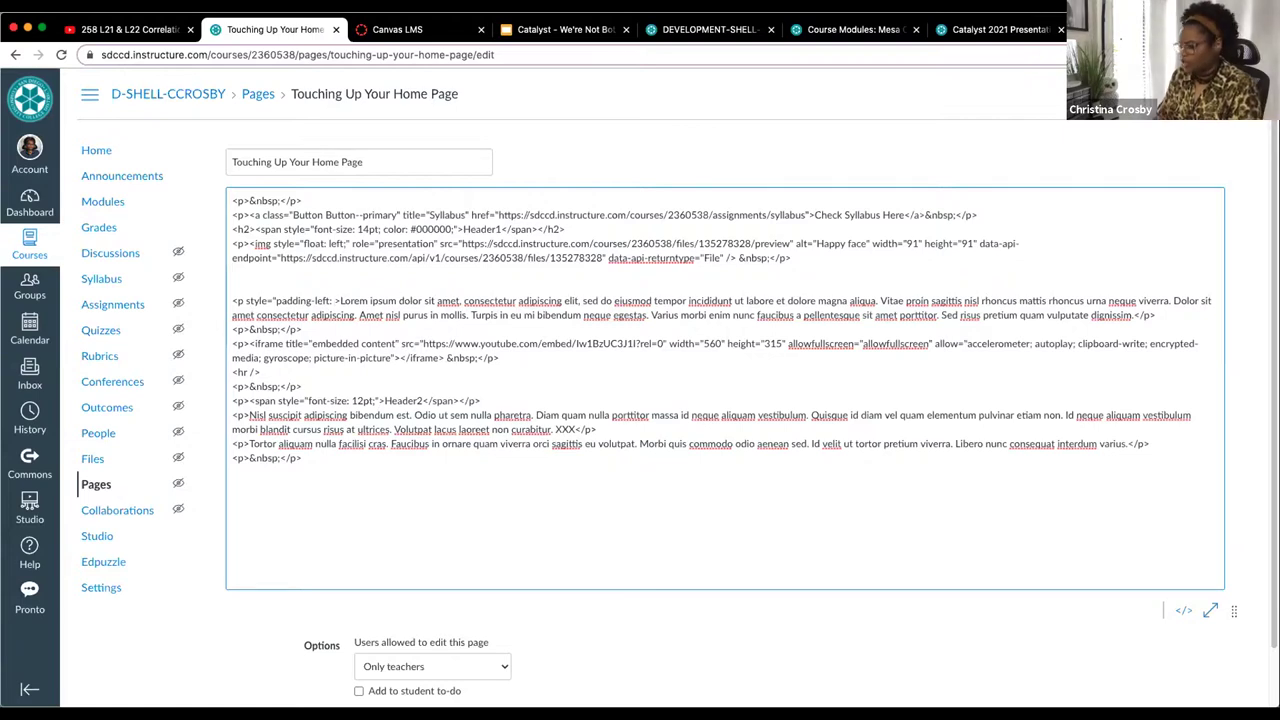
text( 50)
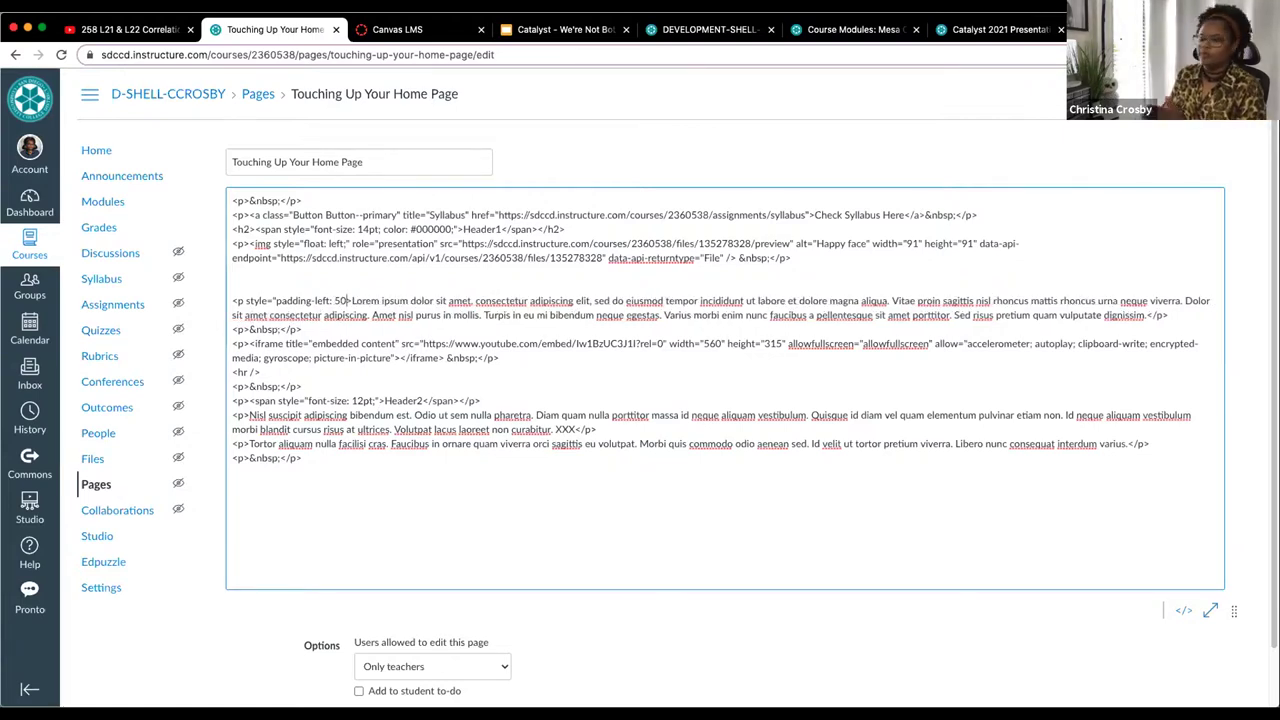
text(px)
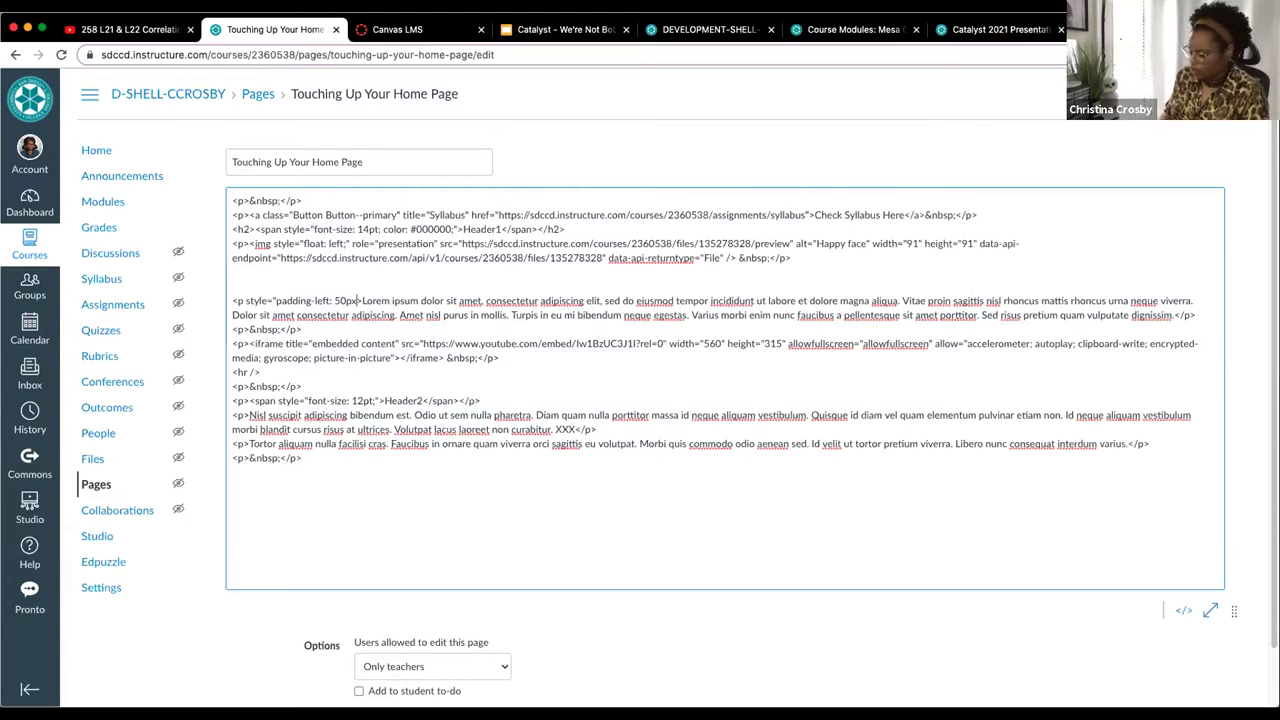
text(")
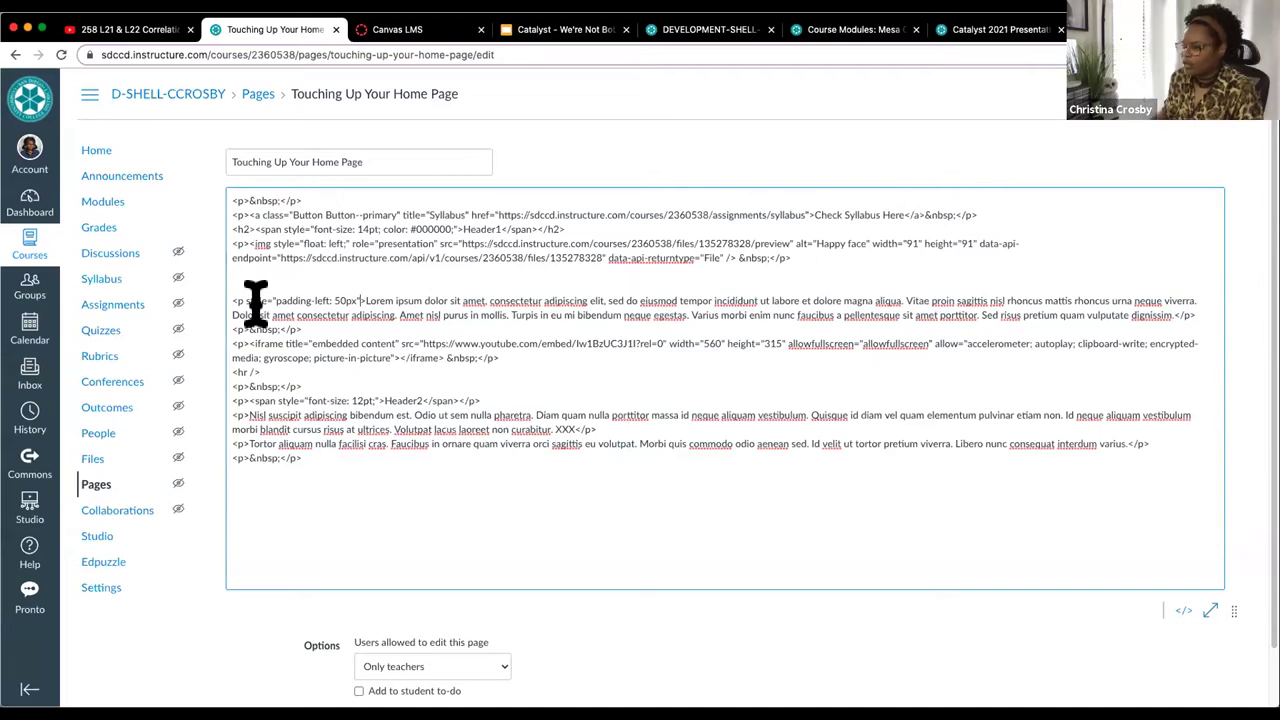
drag(242, 300, 358, 300)
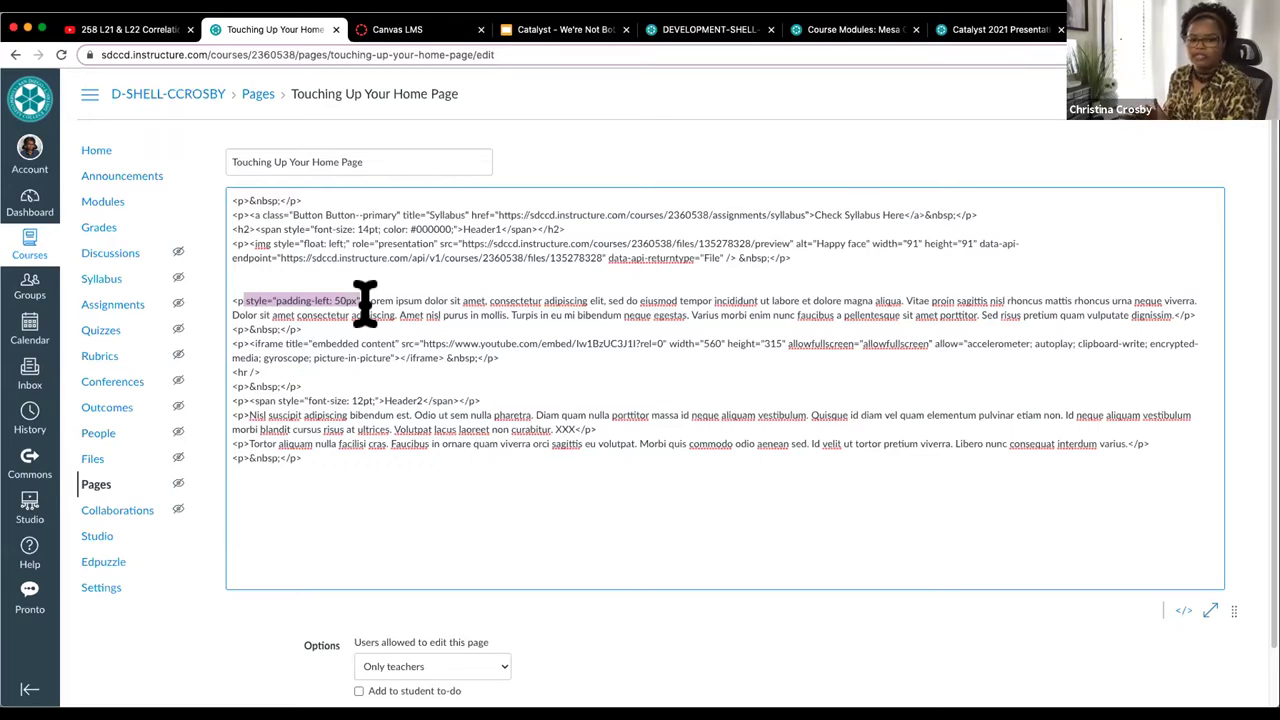
click(1180, 610)
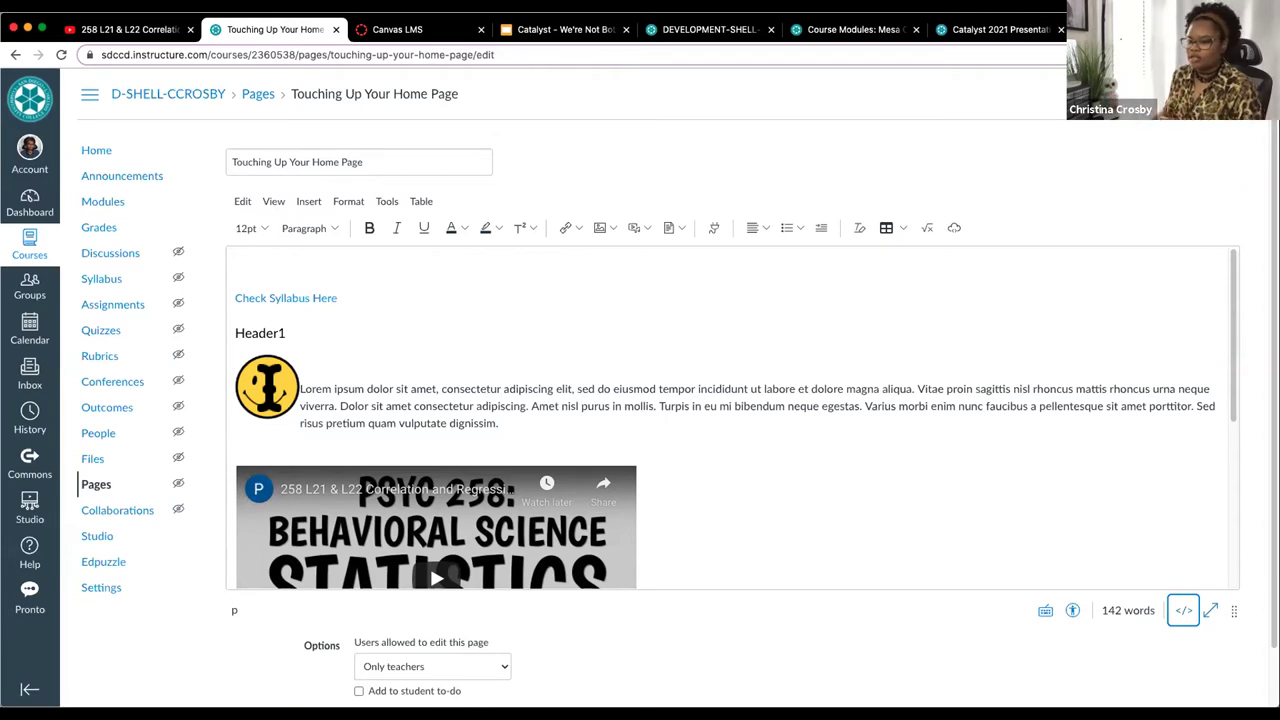
Step: Check the happy face image's custom size in its image options
click(278, 385)
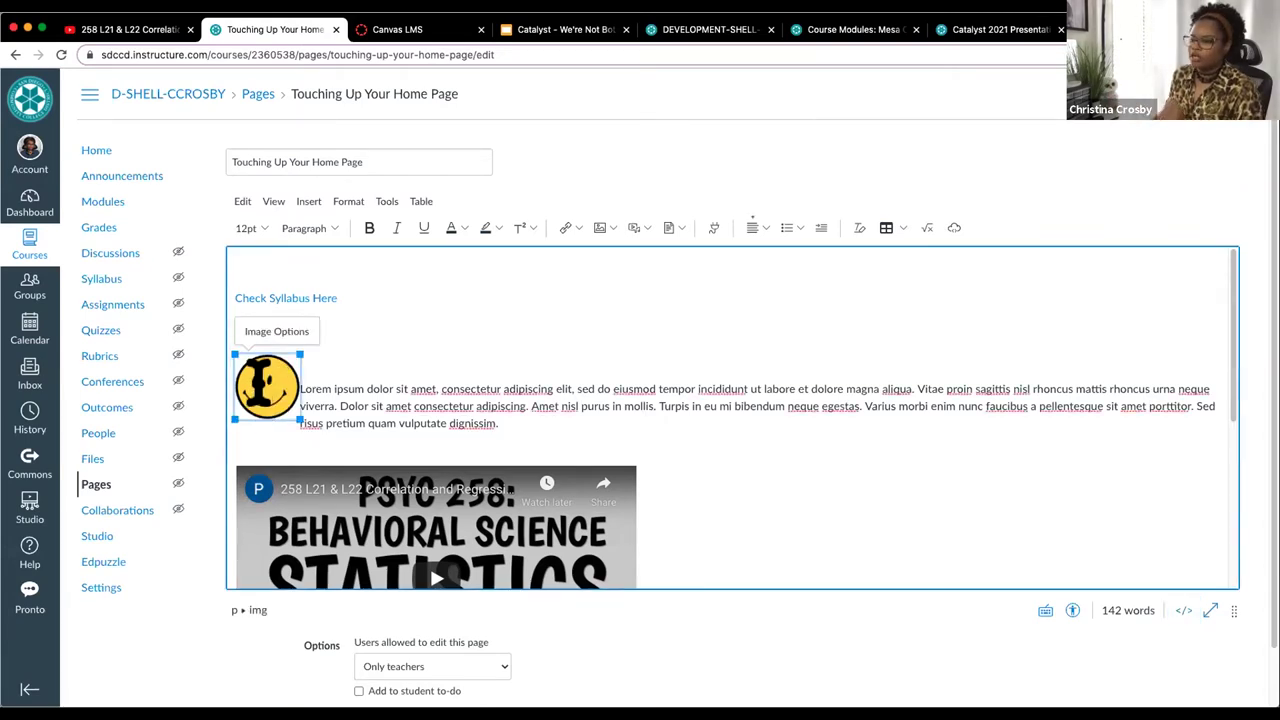
click(258, 333)
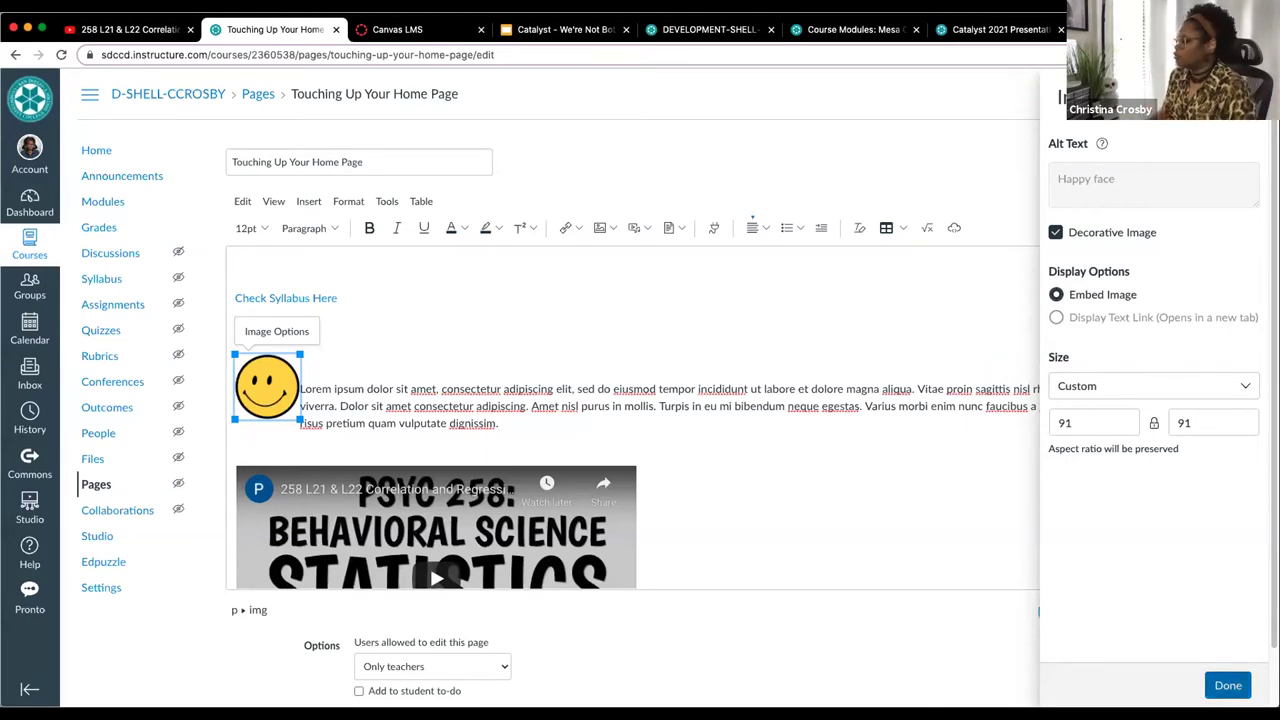
click(1228, 685)
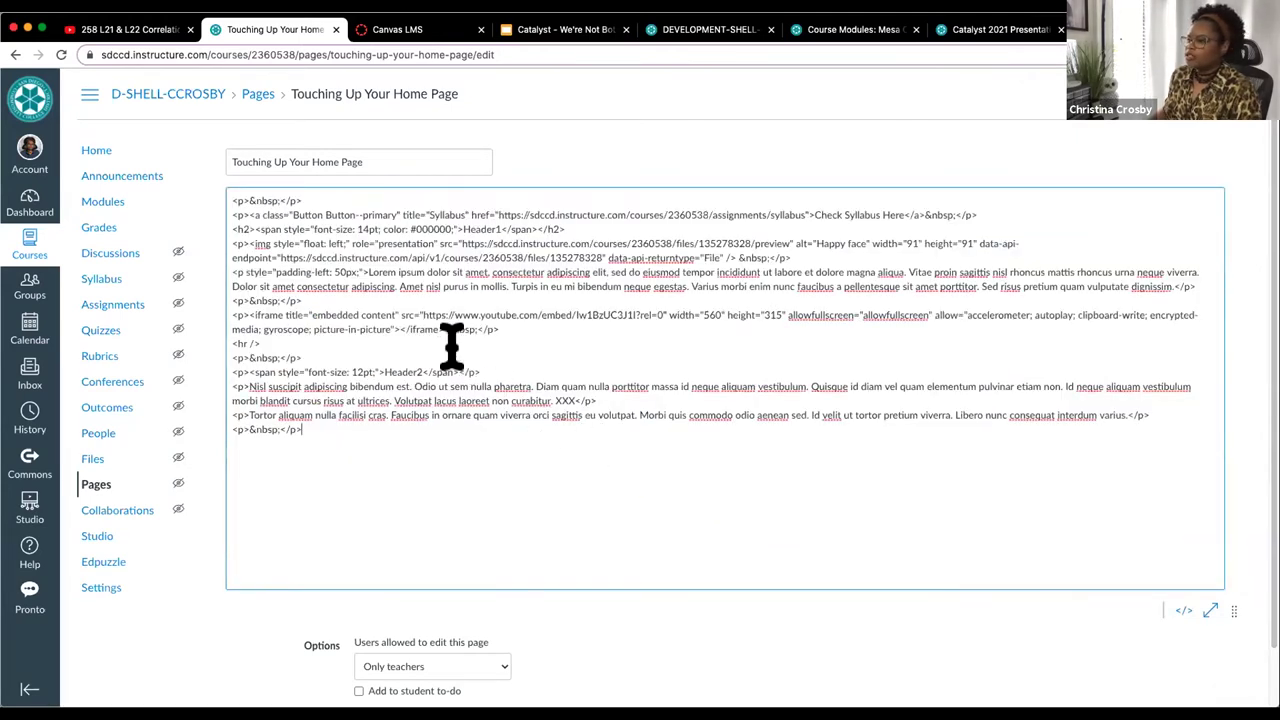
Step: Find "padding" in the HTML code, set the Lorem ipsum paragraph's padding-left to 111px, and return to the visual editor
double_click(345, 270)
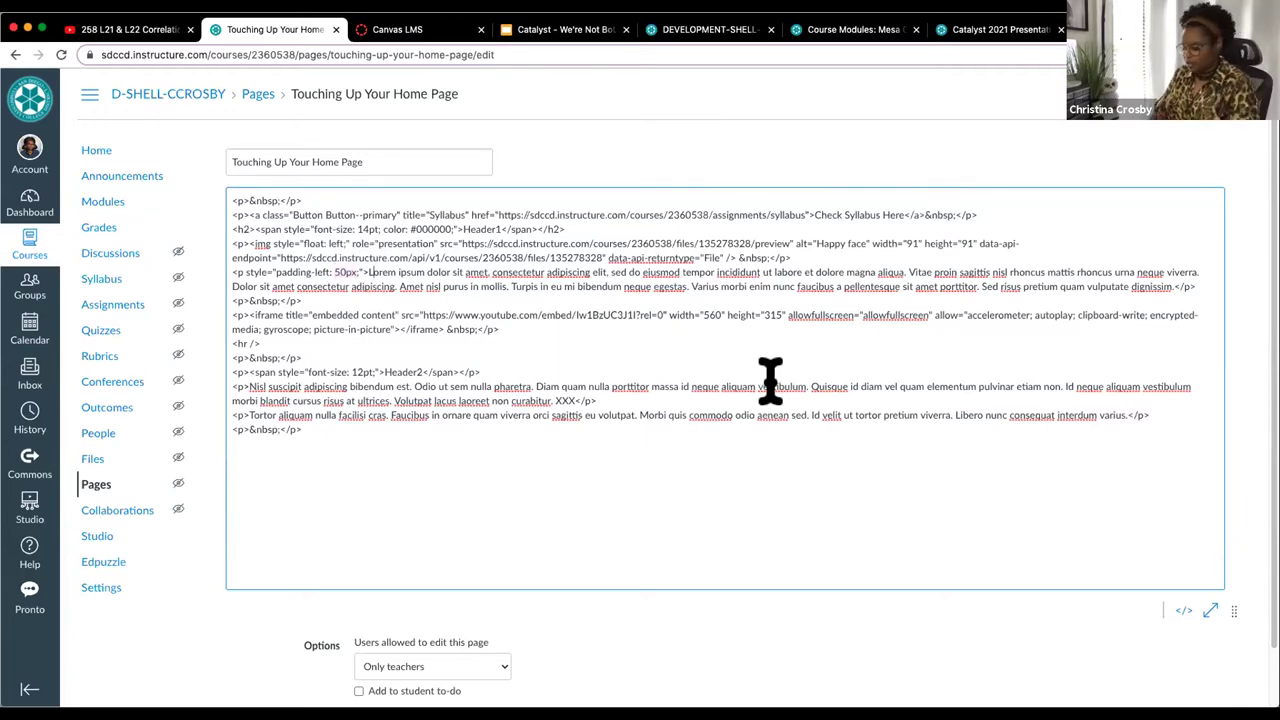
key(super+f)
text(padding)
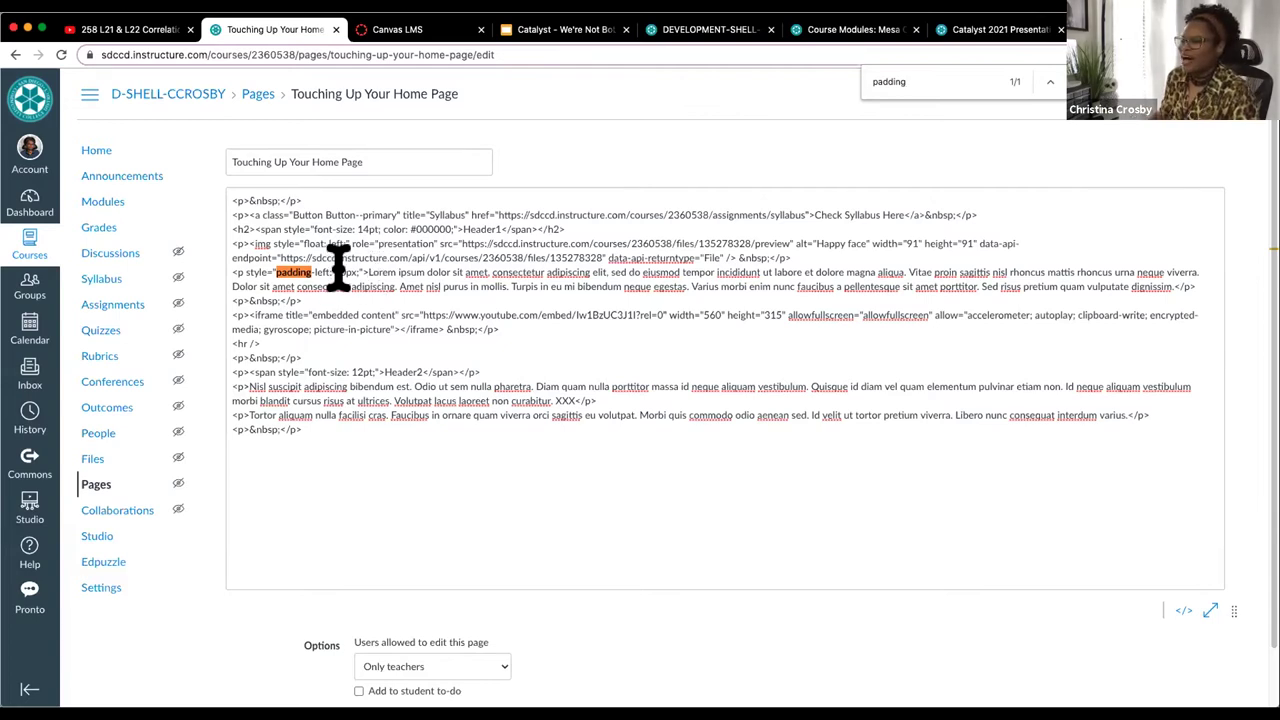
click(356, 270)
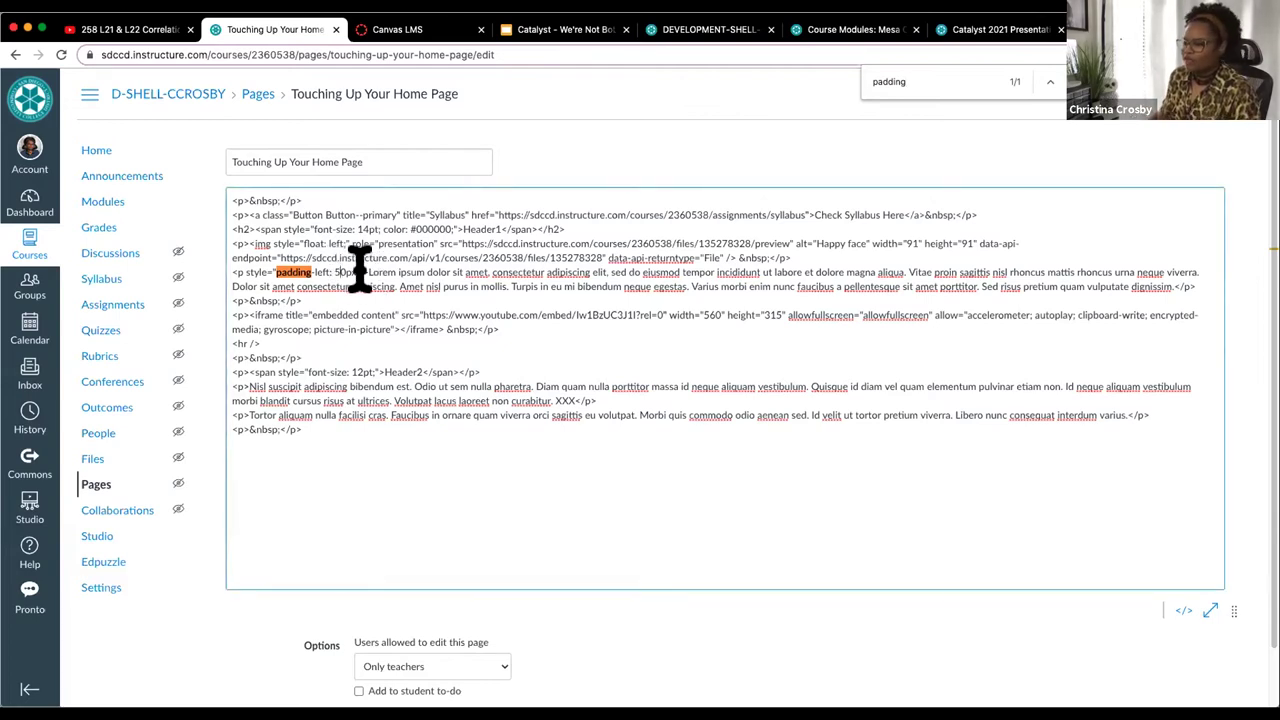
key(BackSpace)
key(BackSpace)
text(91)
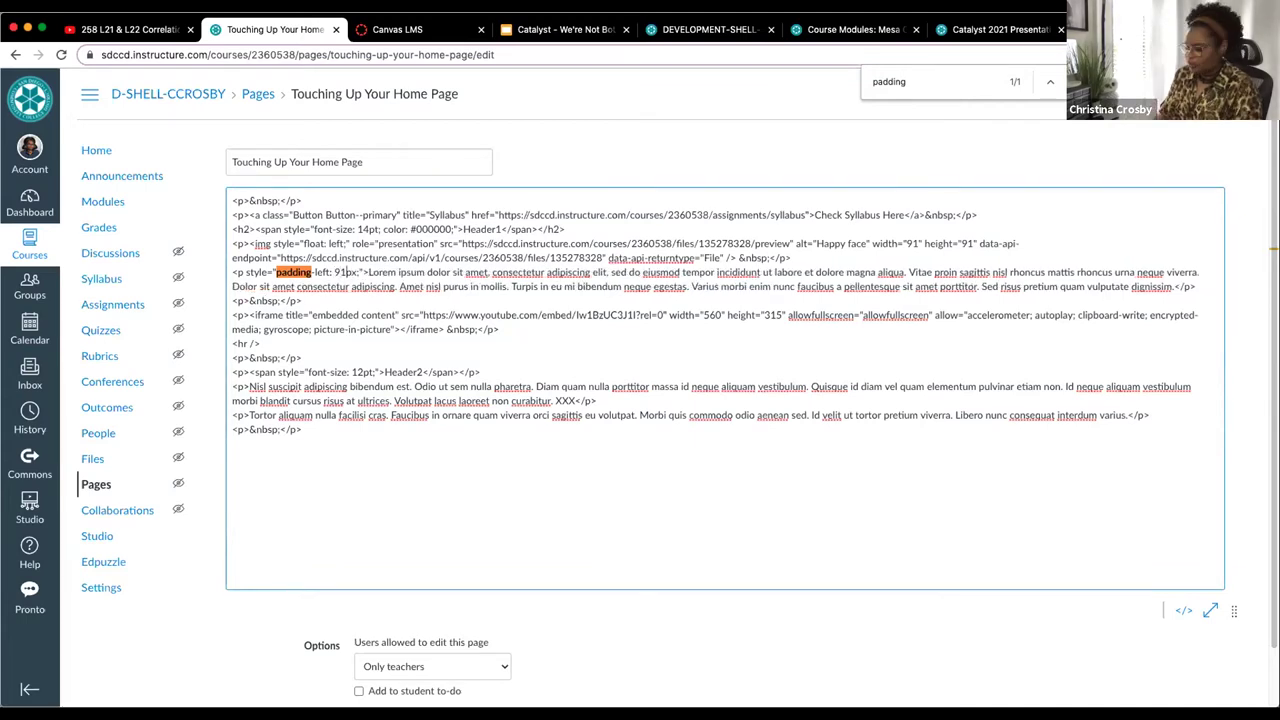
key(BackSpace)
key(BackSpace)
text(111)
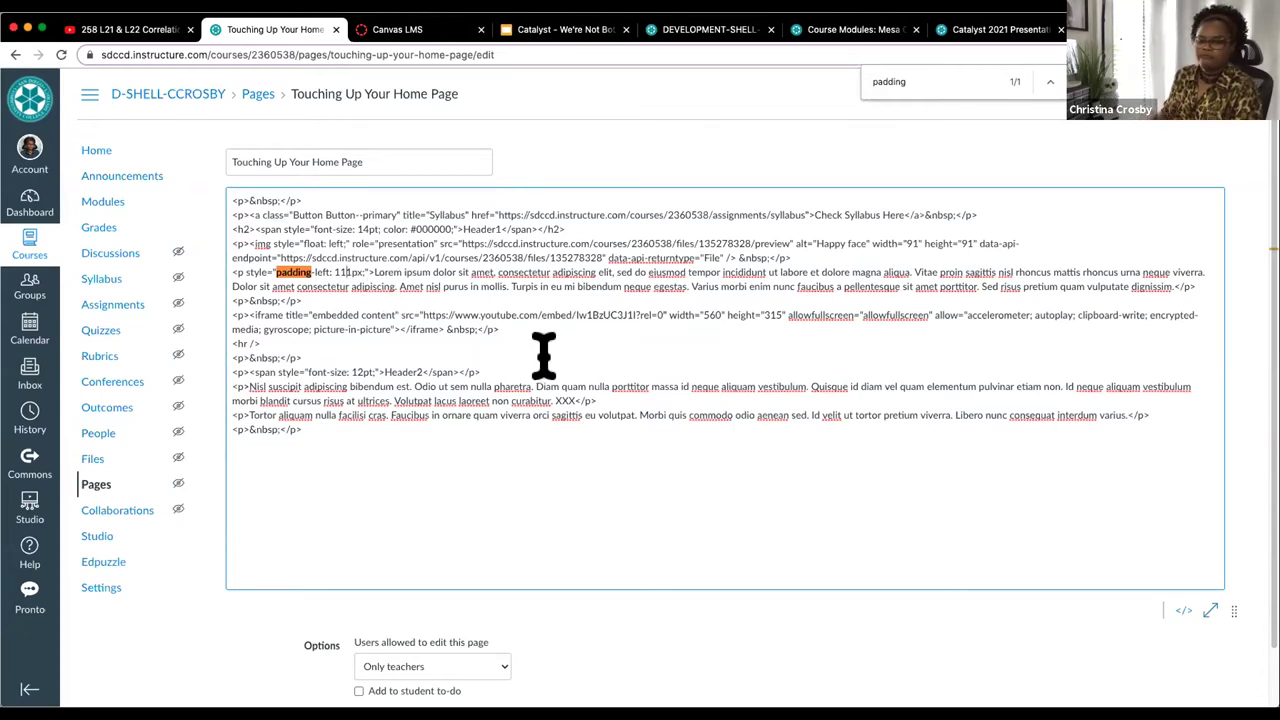
click(1182, 610)
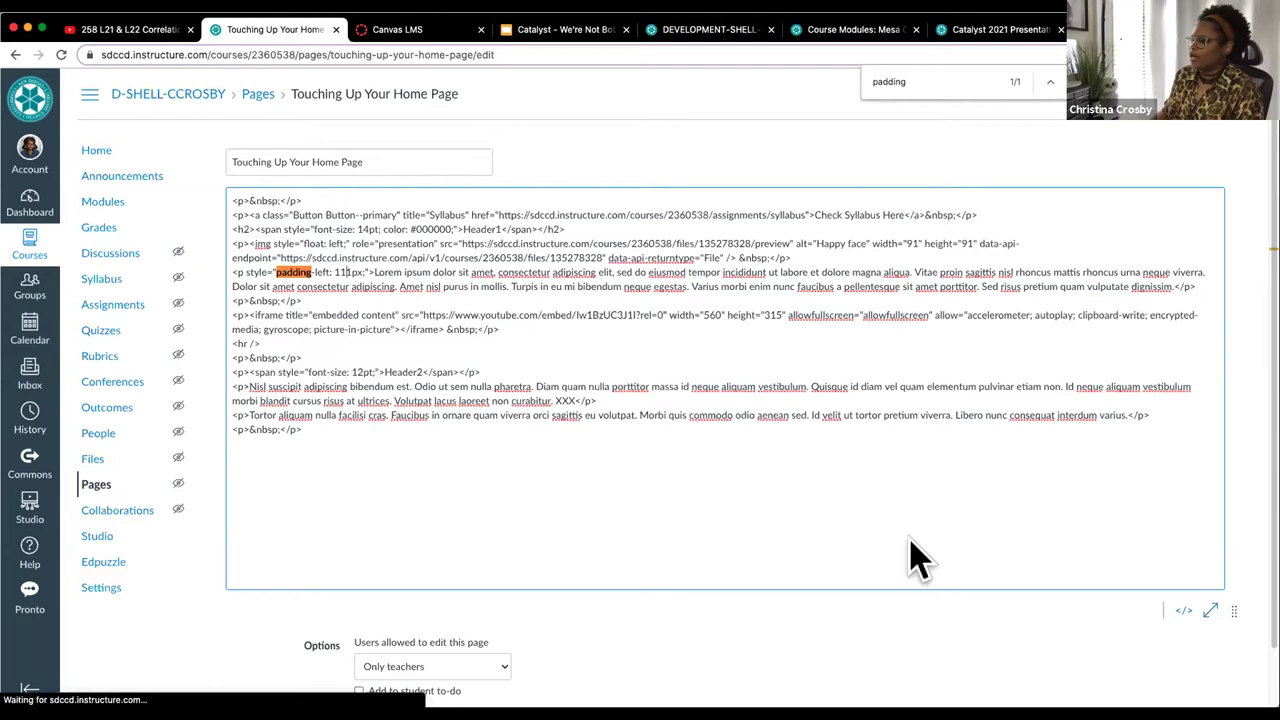
Step: Try to pull the Lorem ipsum text up level with the happy face image by removing the paragraph break before it
click(314, 389)
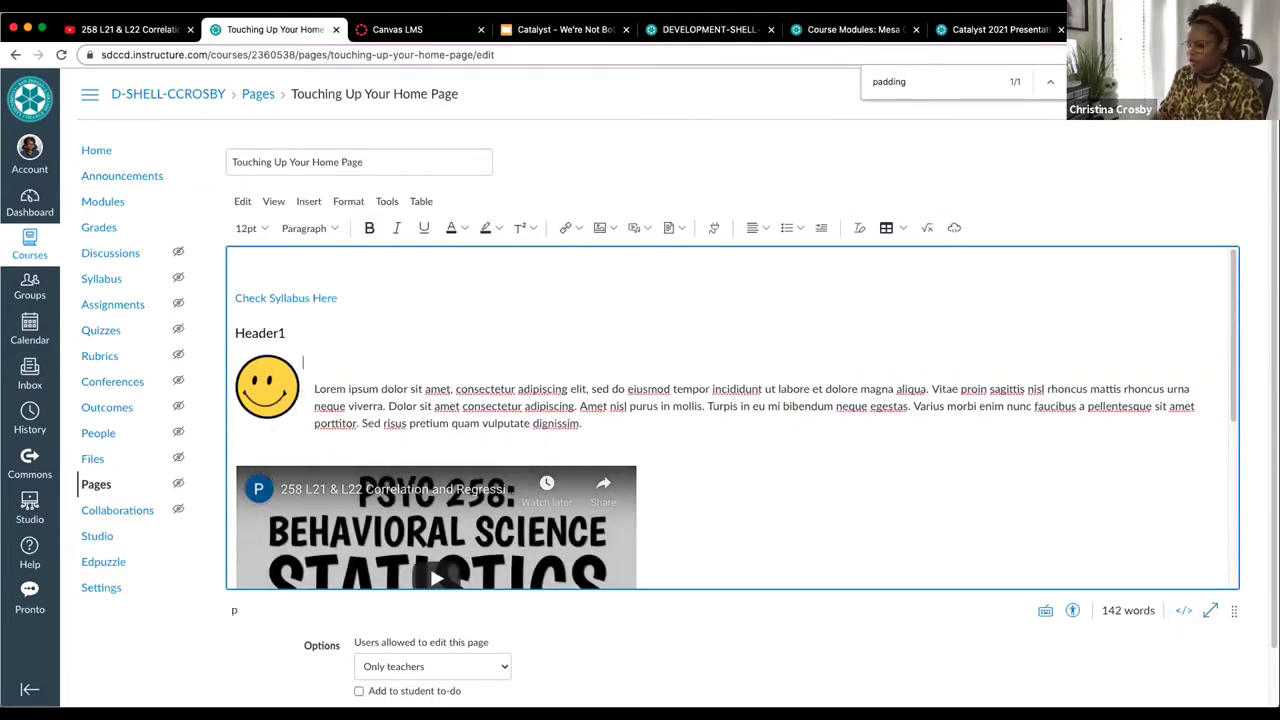
key(BackSpace)
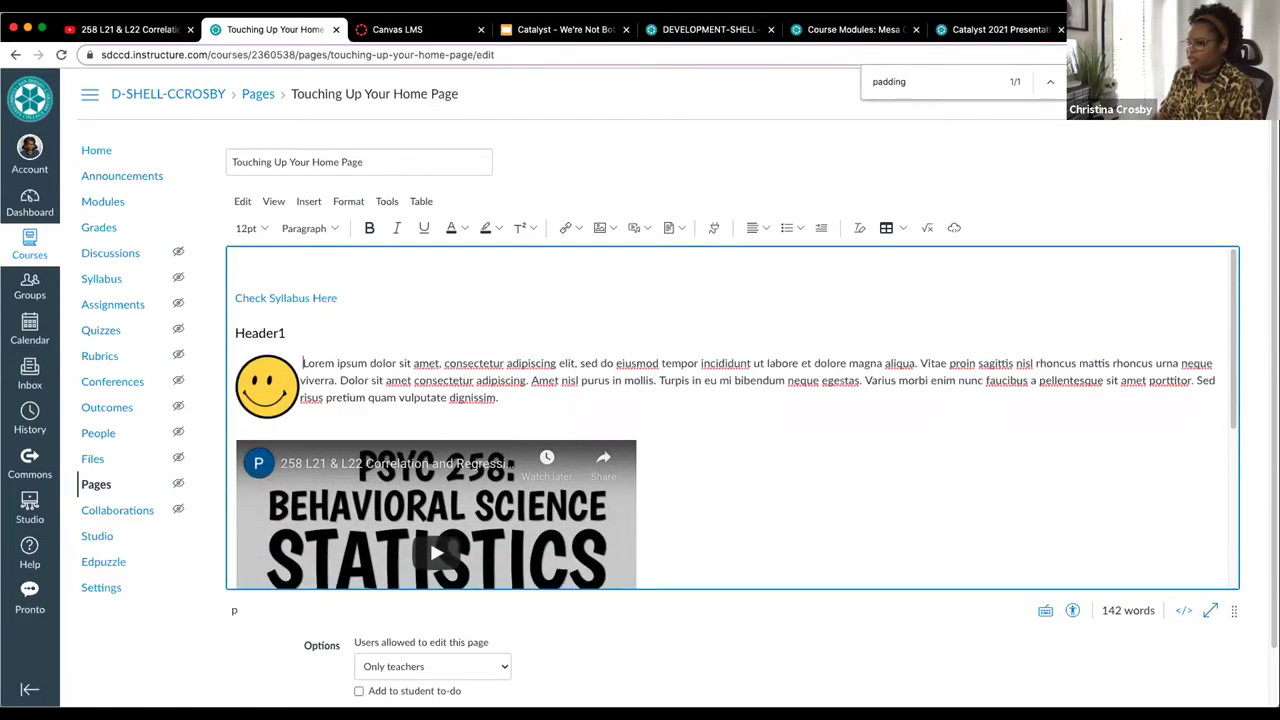
Step: In the HTML code, put the Lorem ipsum text two lines below the image code and open it with <p style="padding-left: 111px">
click(1180, 610)
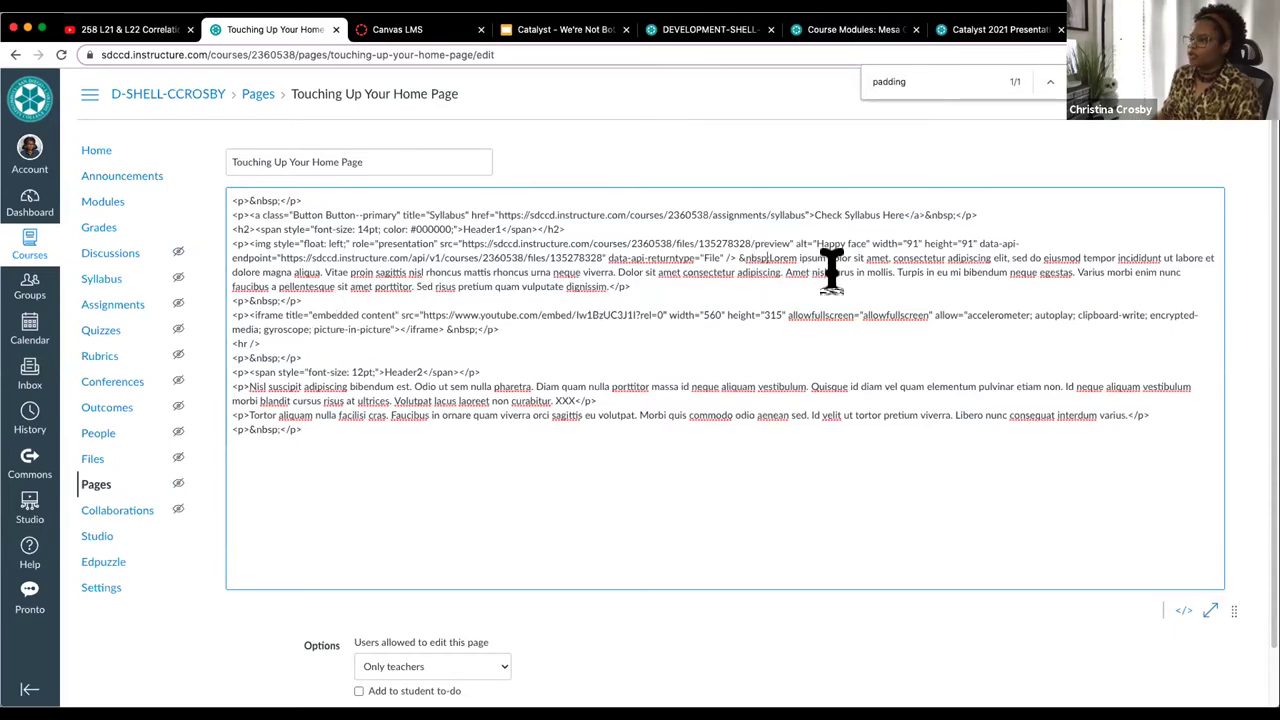
click(768, 258)
key(Return)
key(Return)
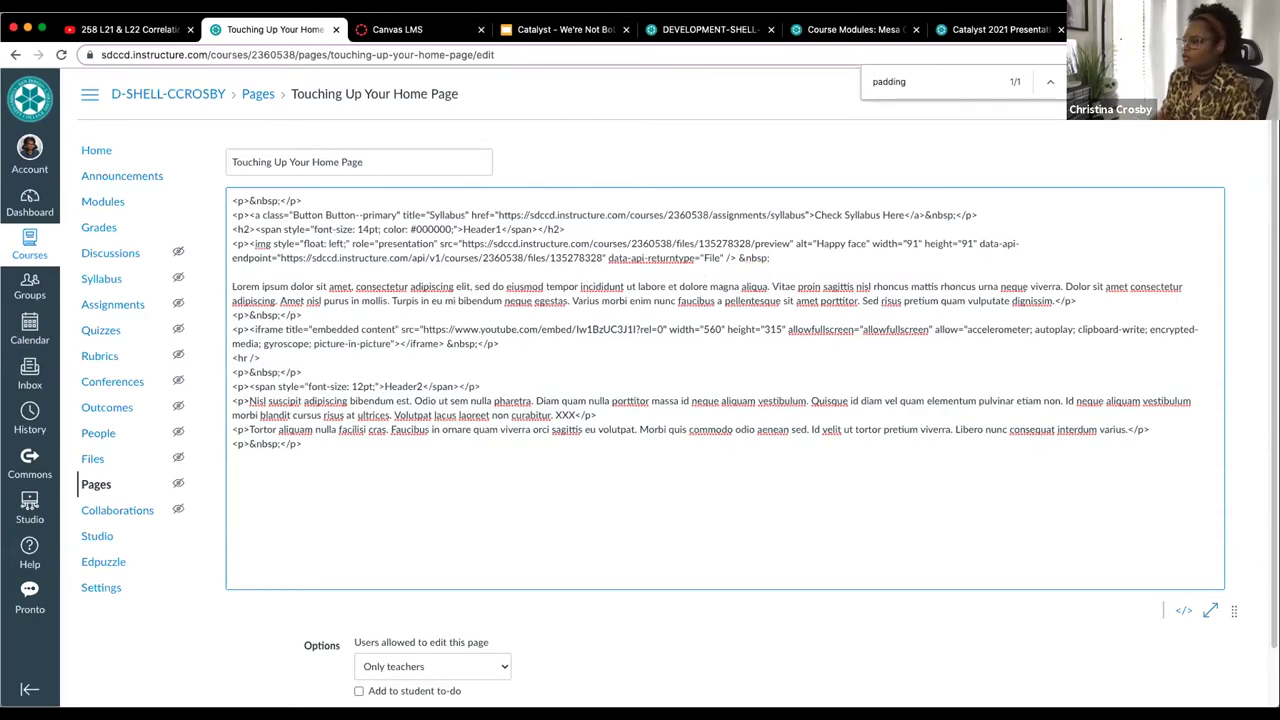
text(<)
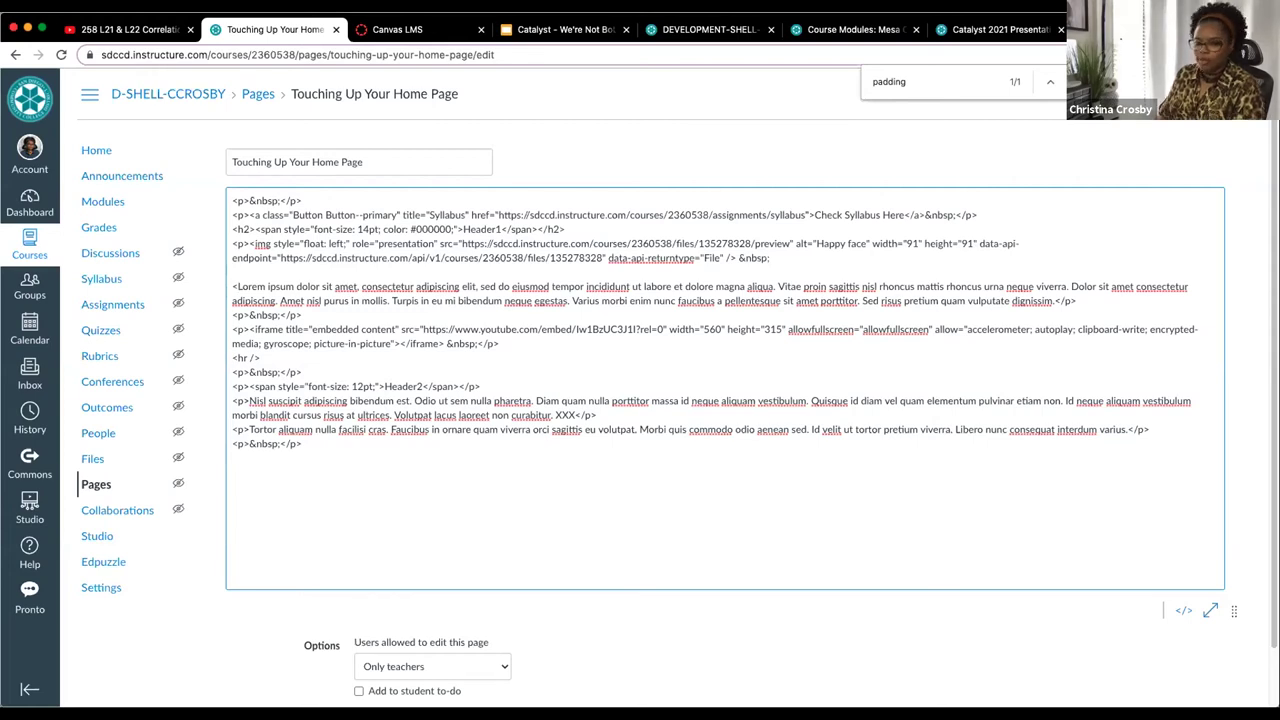
text(p style)
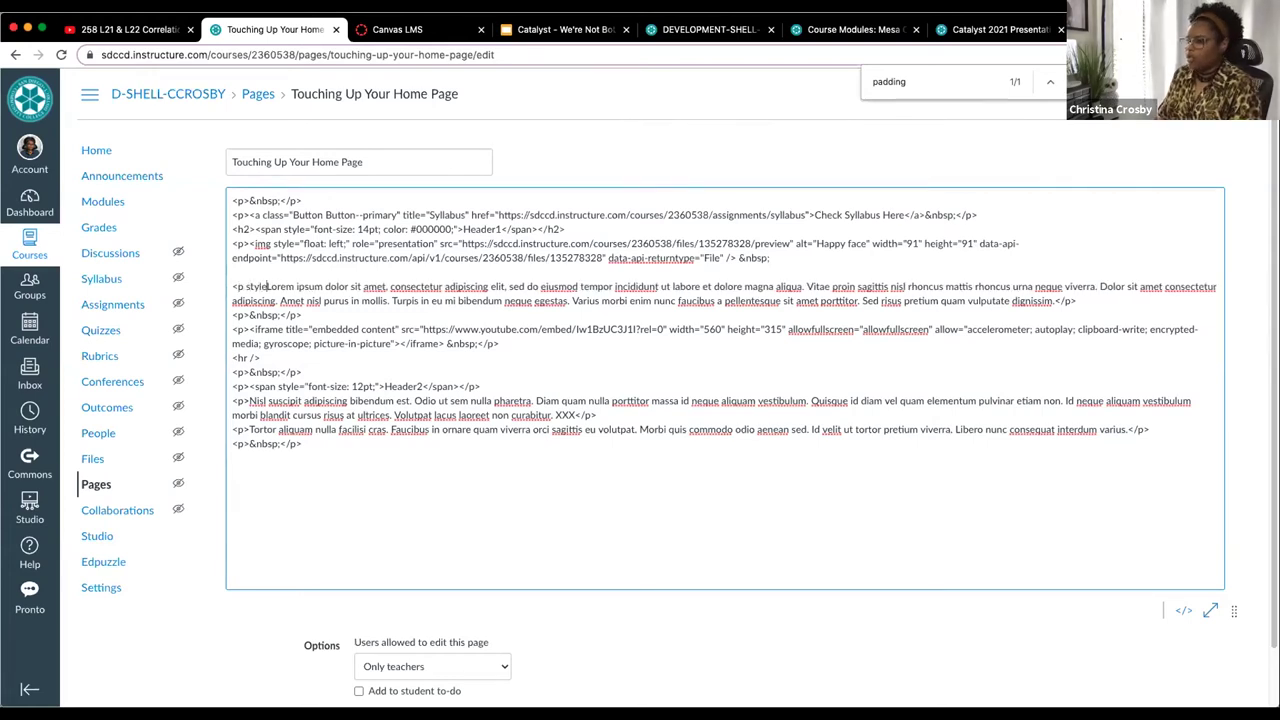
text(=")
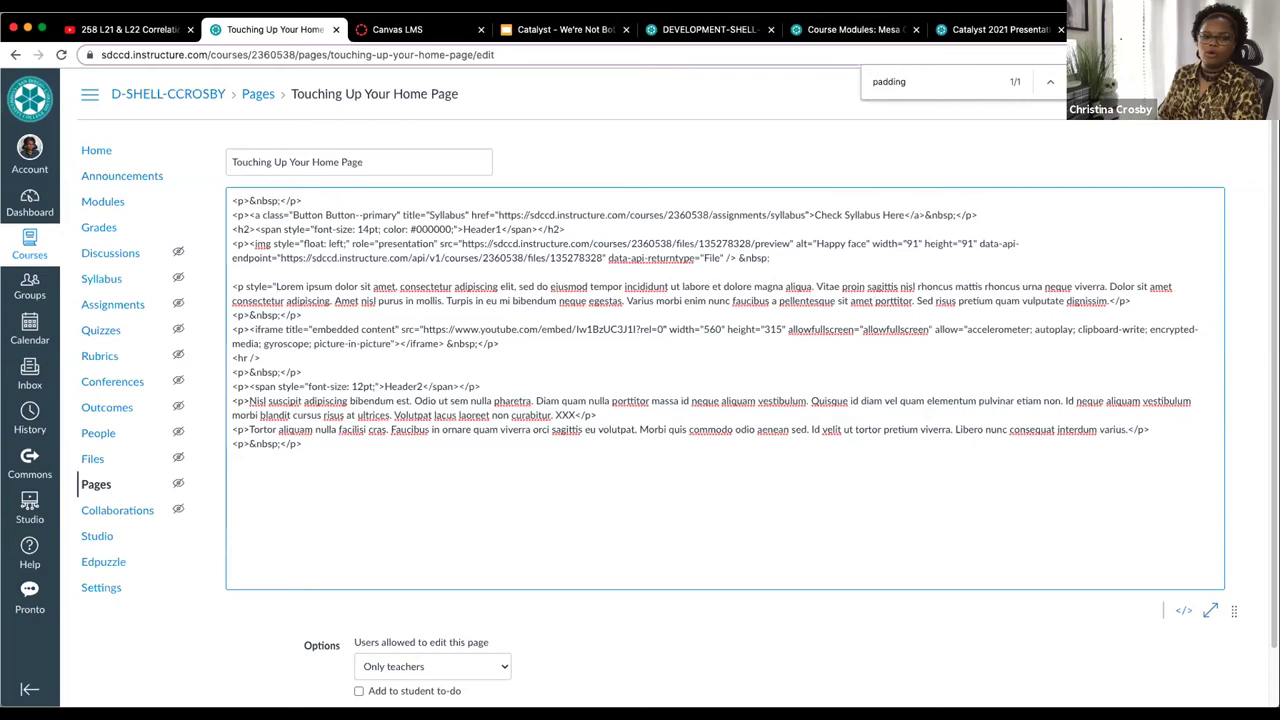
text(padding-left:)
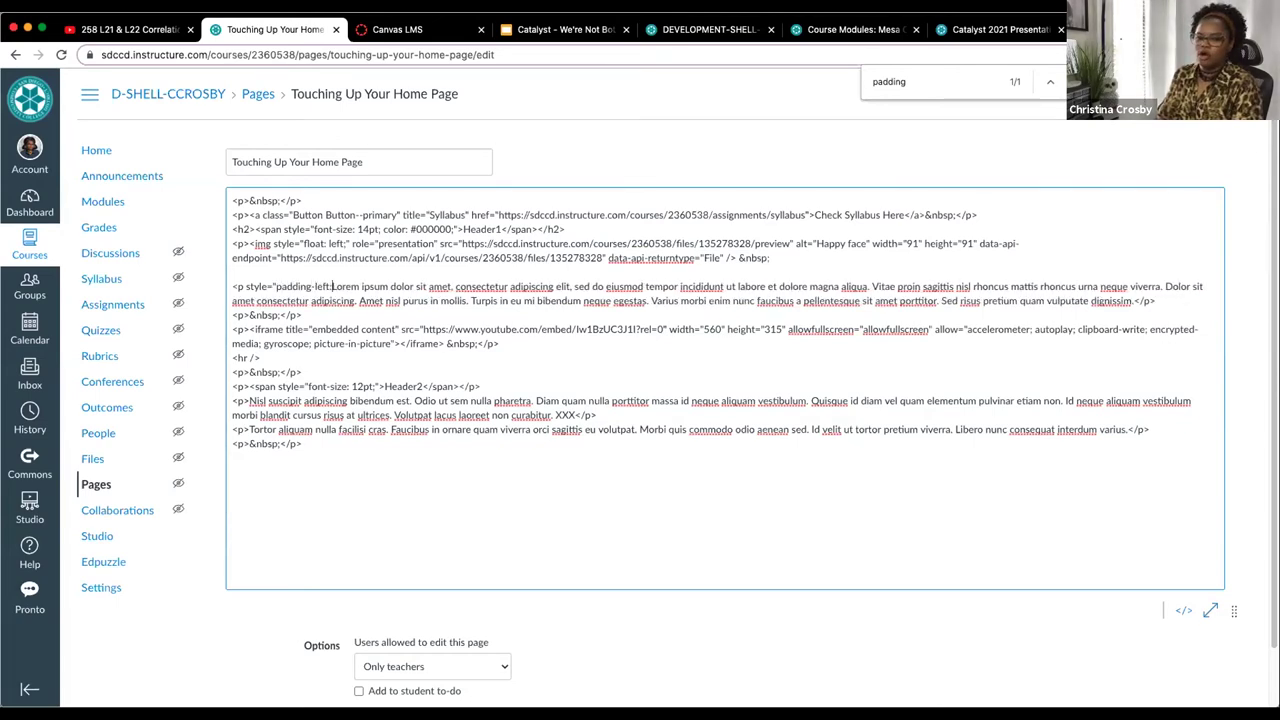
text( 111px)
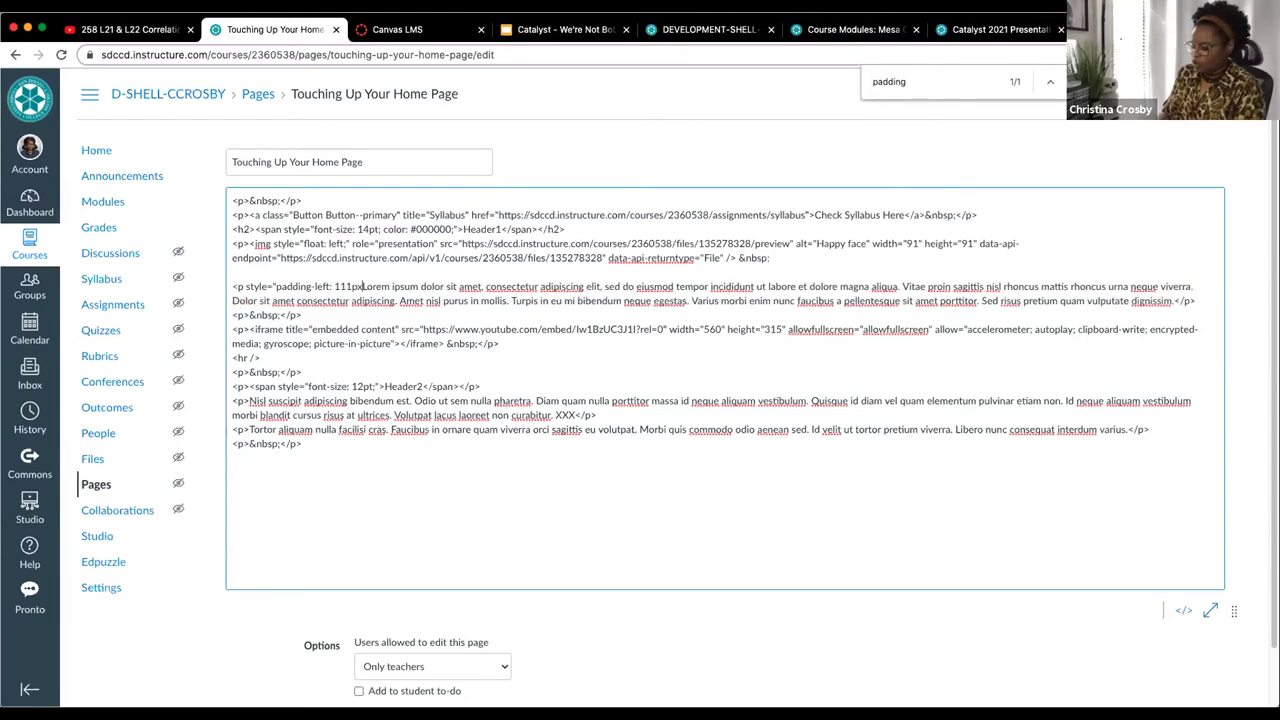
text(")
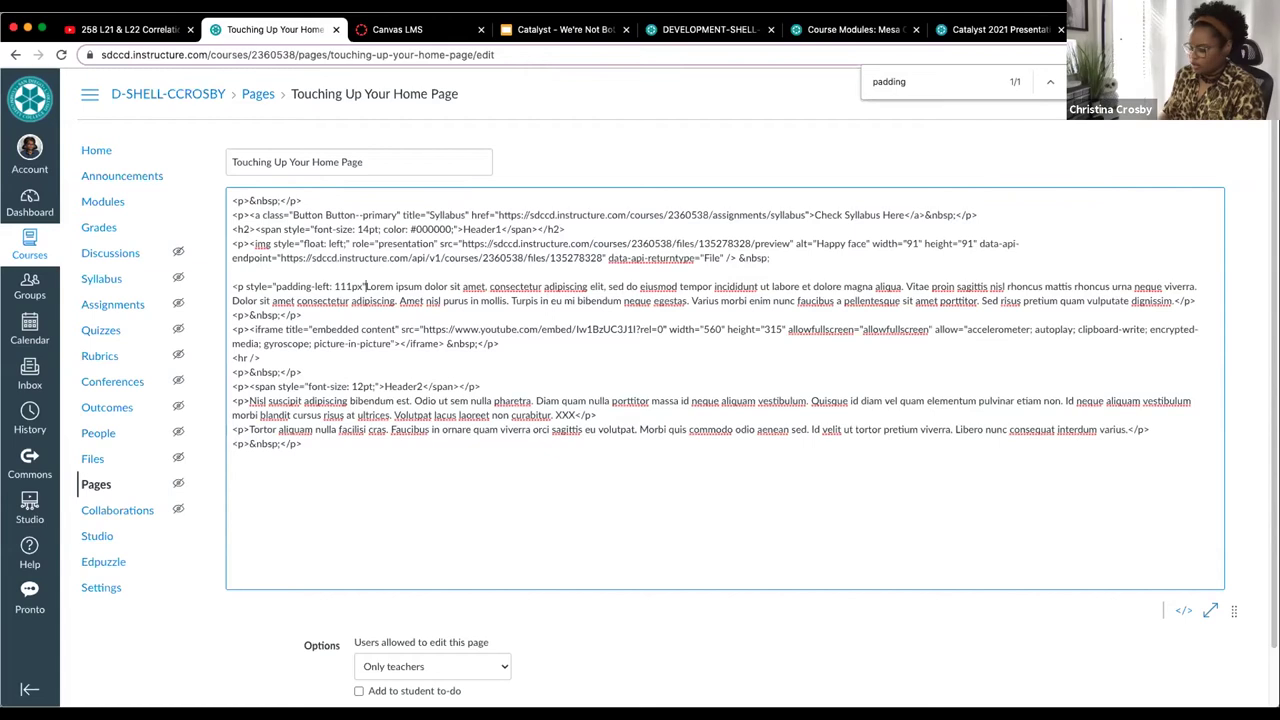
text(>)
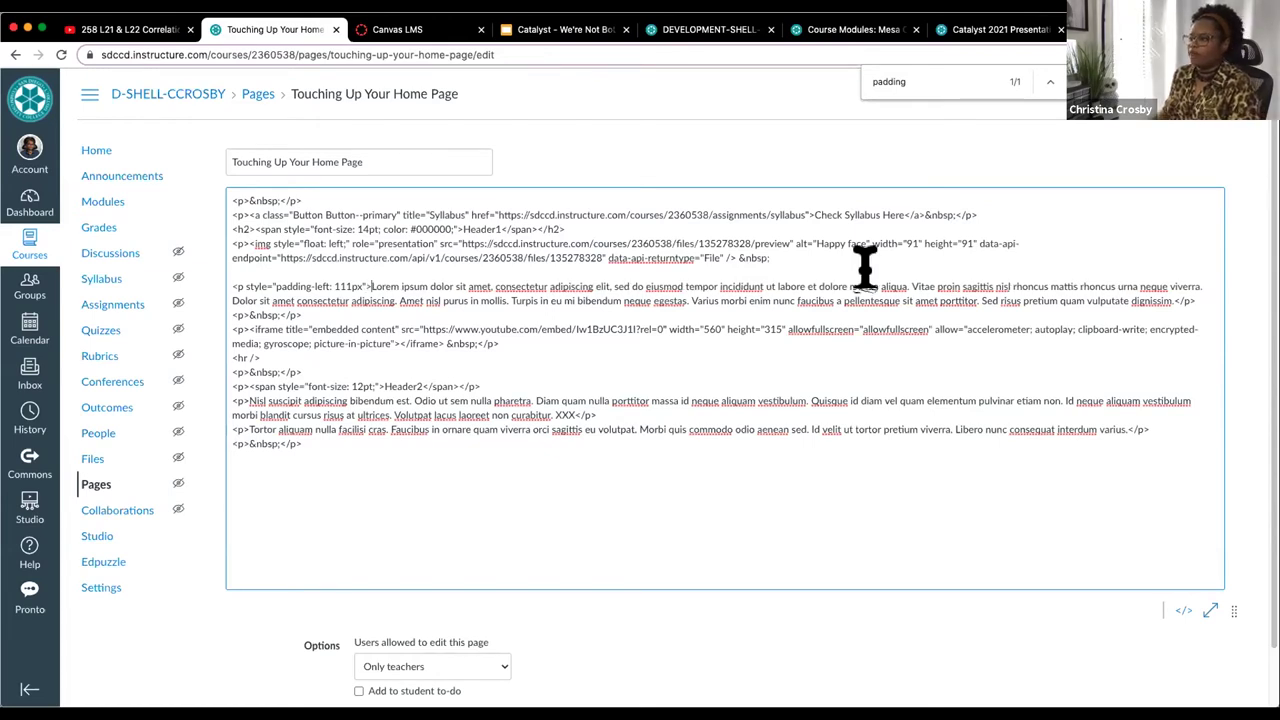
Step: Close the happy face image paragraph with </p> and show the result in the visual editor
click(810, 258)
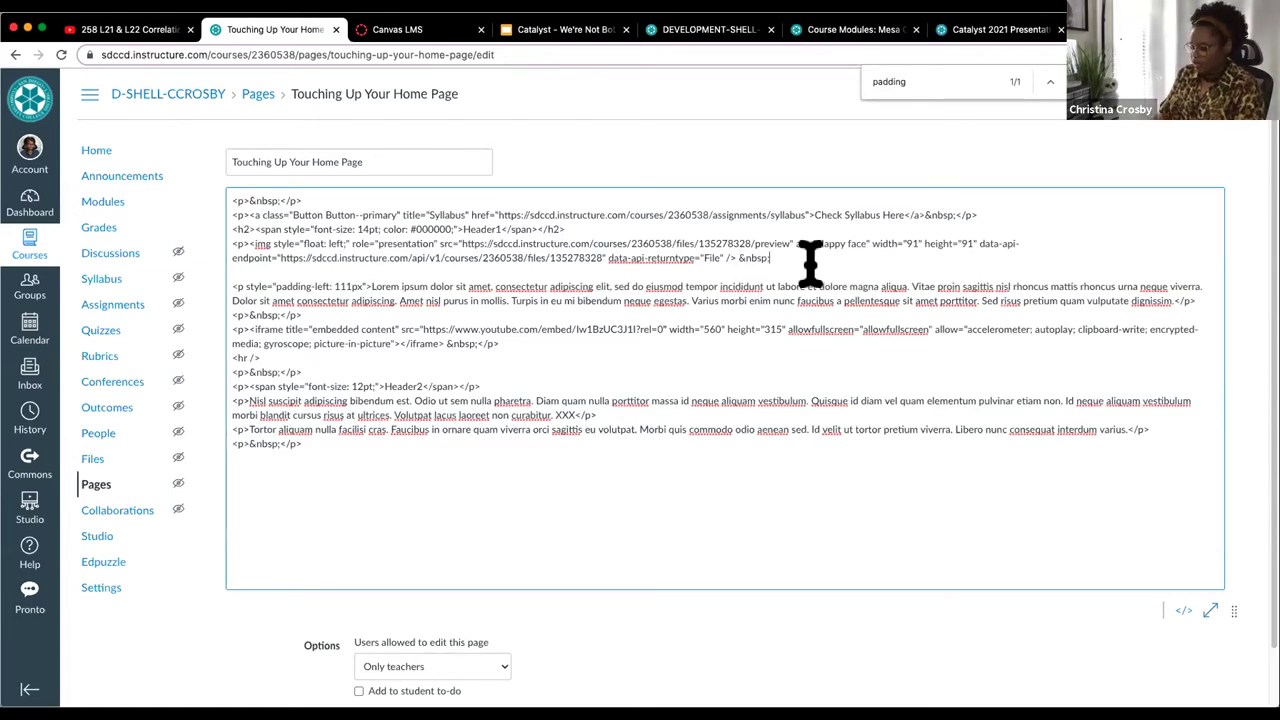
text(</p>)
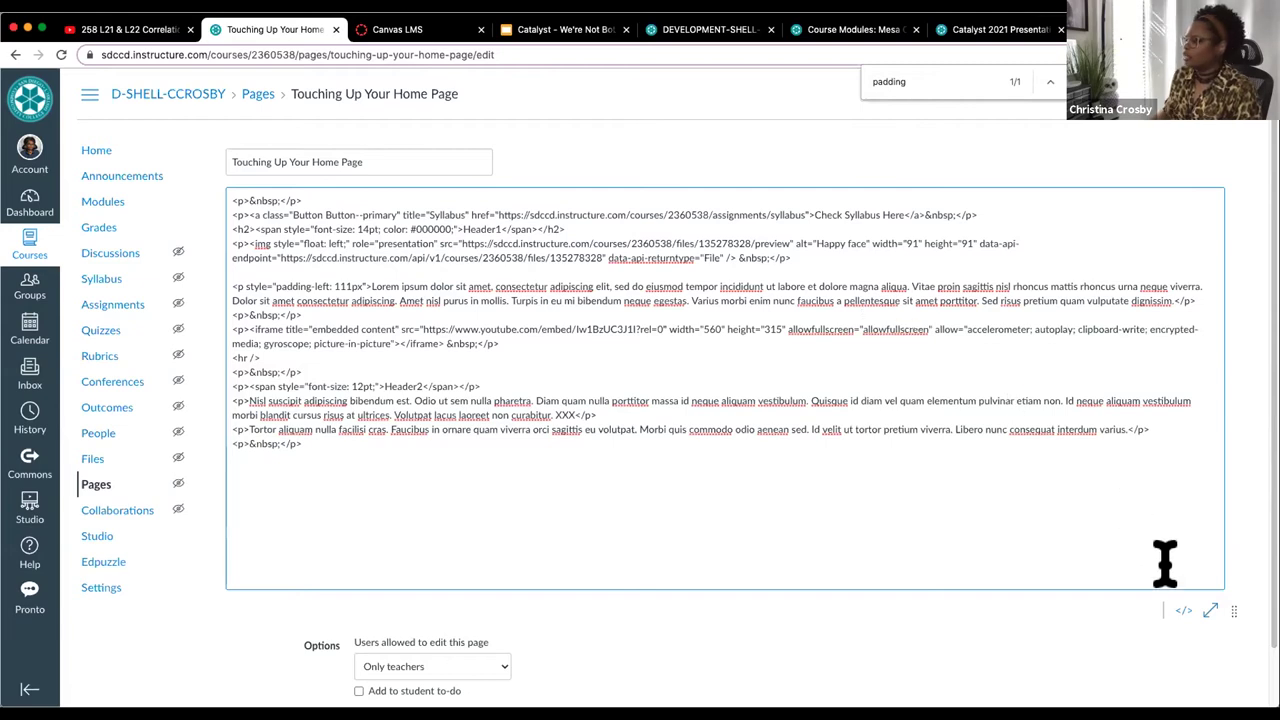
click(1184, 610)
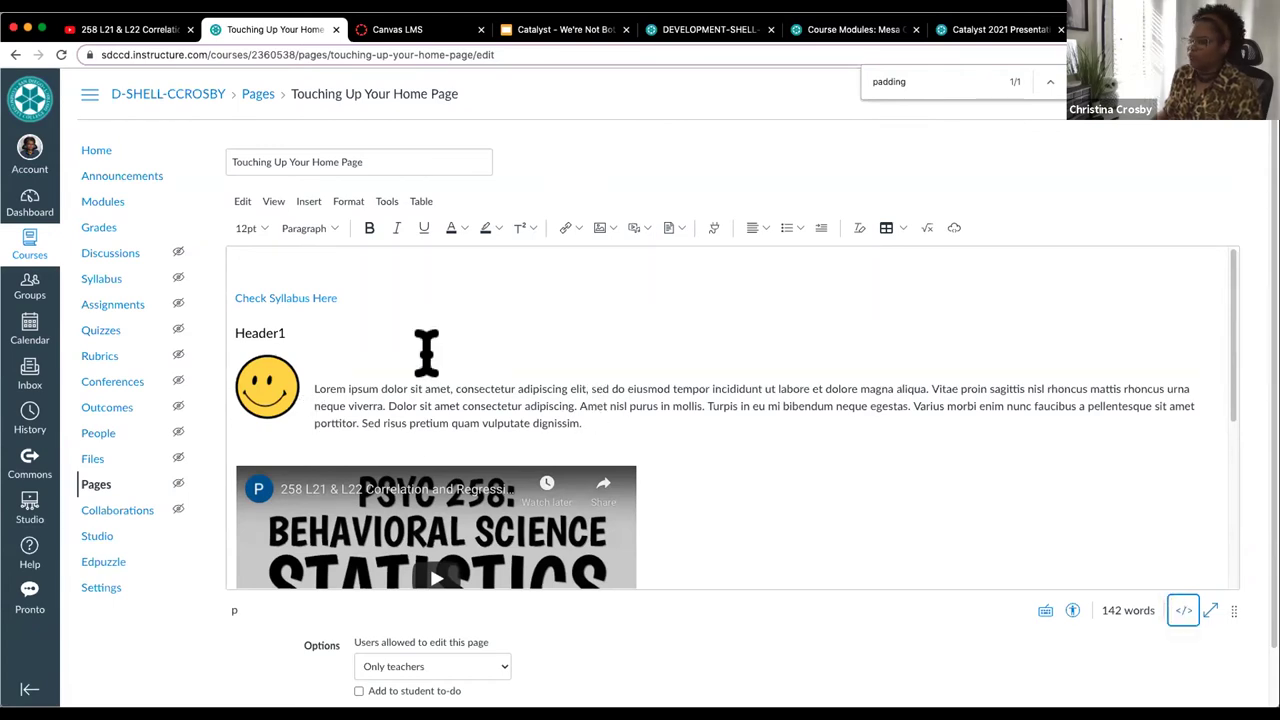
Step: Set the Lorem ipsum paragraph's padding-left to 250px in the HTML code and return to the visual editor
click(337, 270)
key(BackSpace)
key(BackSpace)
text(250)
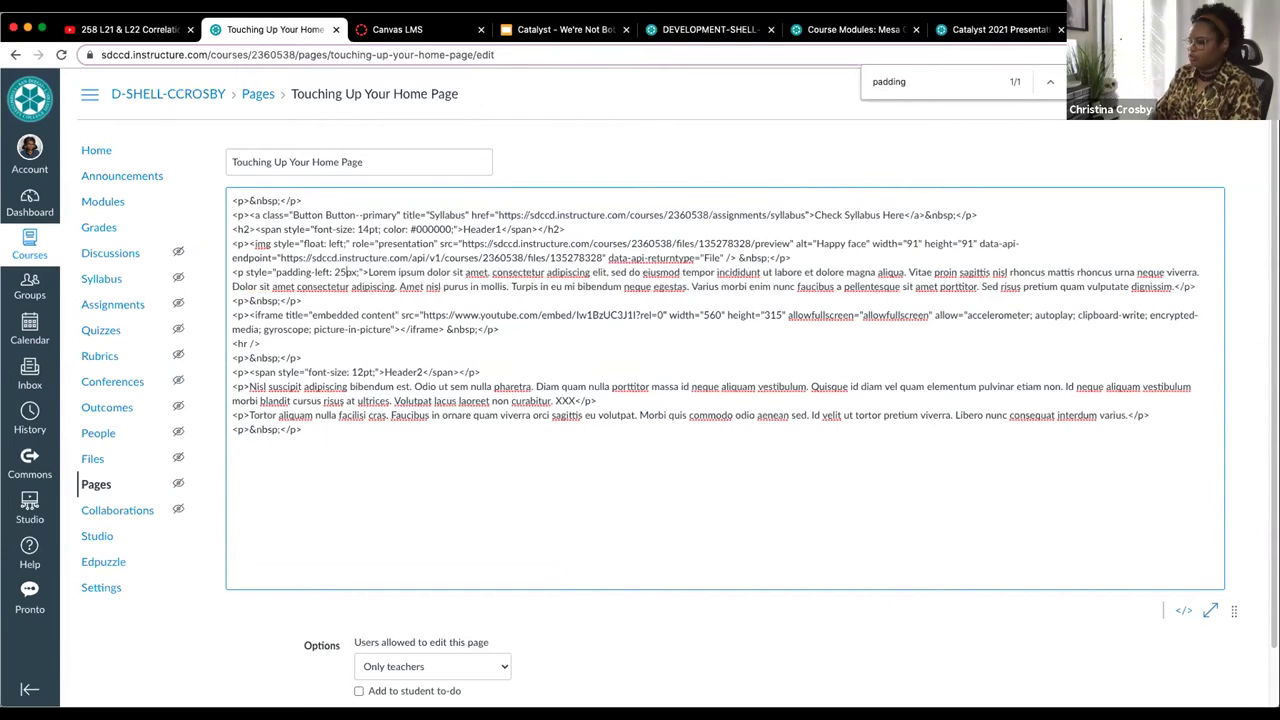
click(1182, 608)
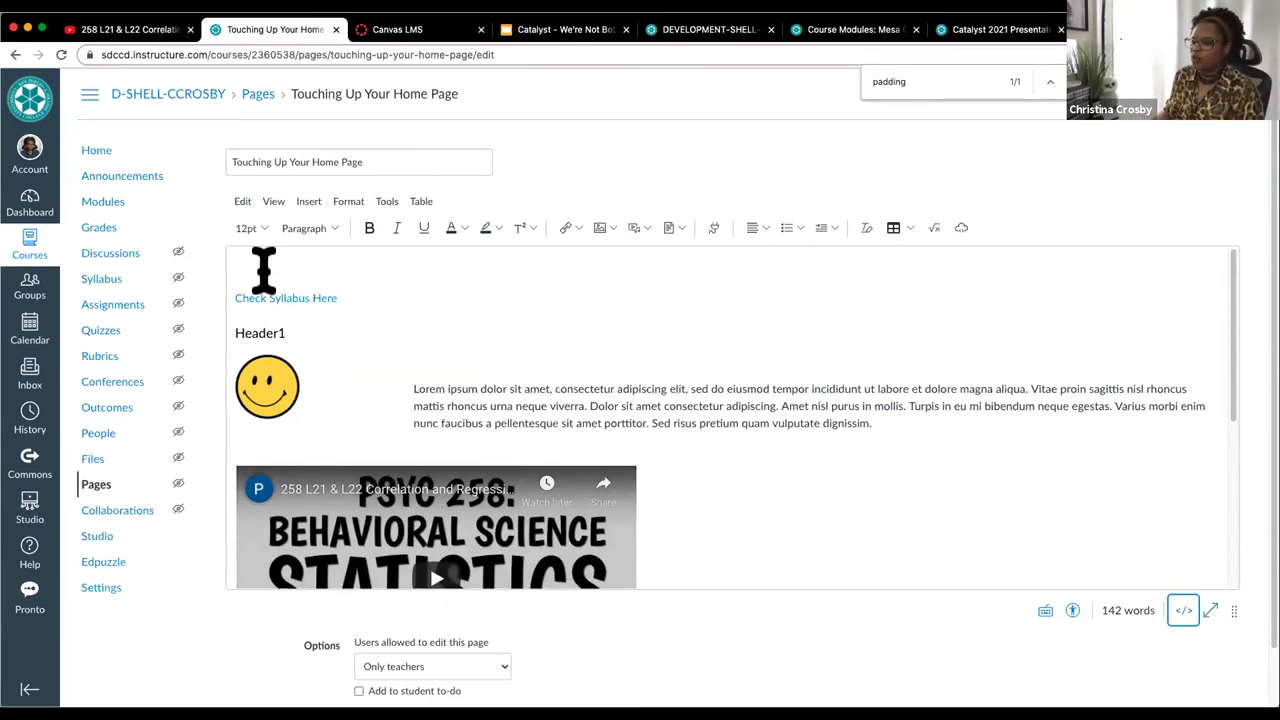
Step: Delete the empty line above the Check Syllabus Here link and run the accessibility checker on the page
click(319, 268)
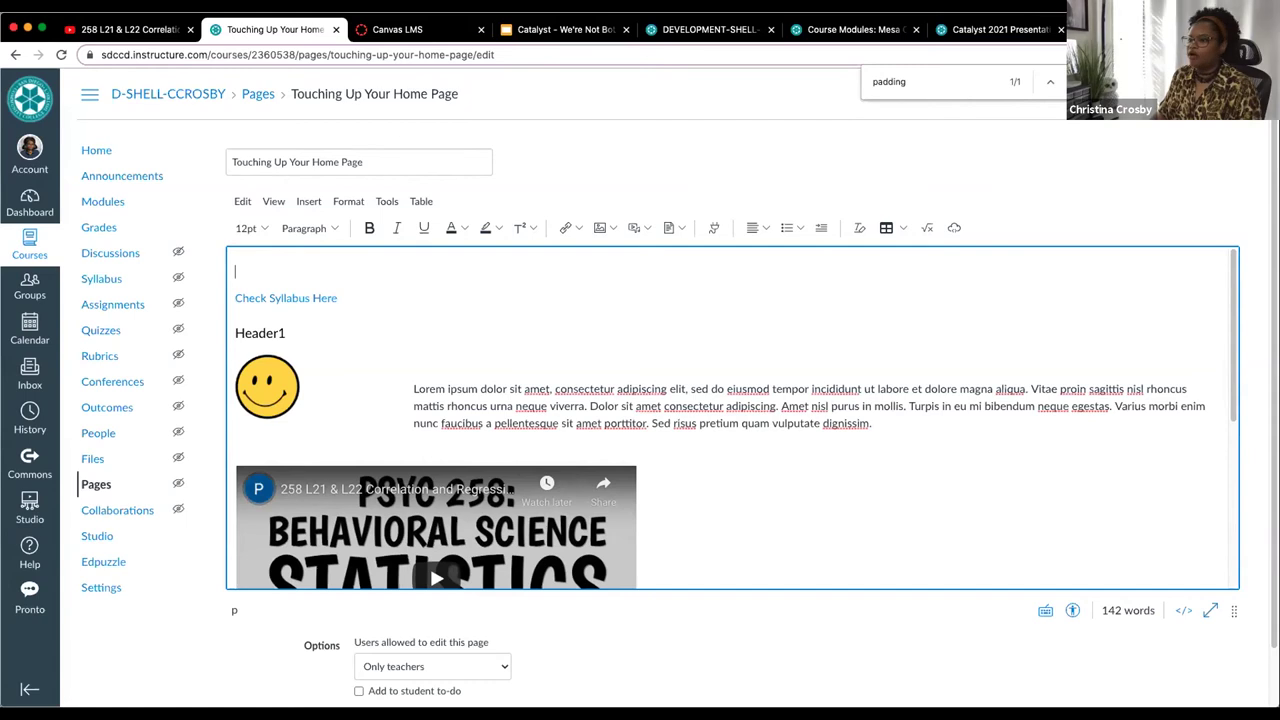
key(Delete)
click(531, 370)
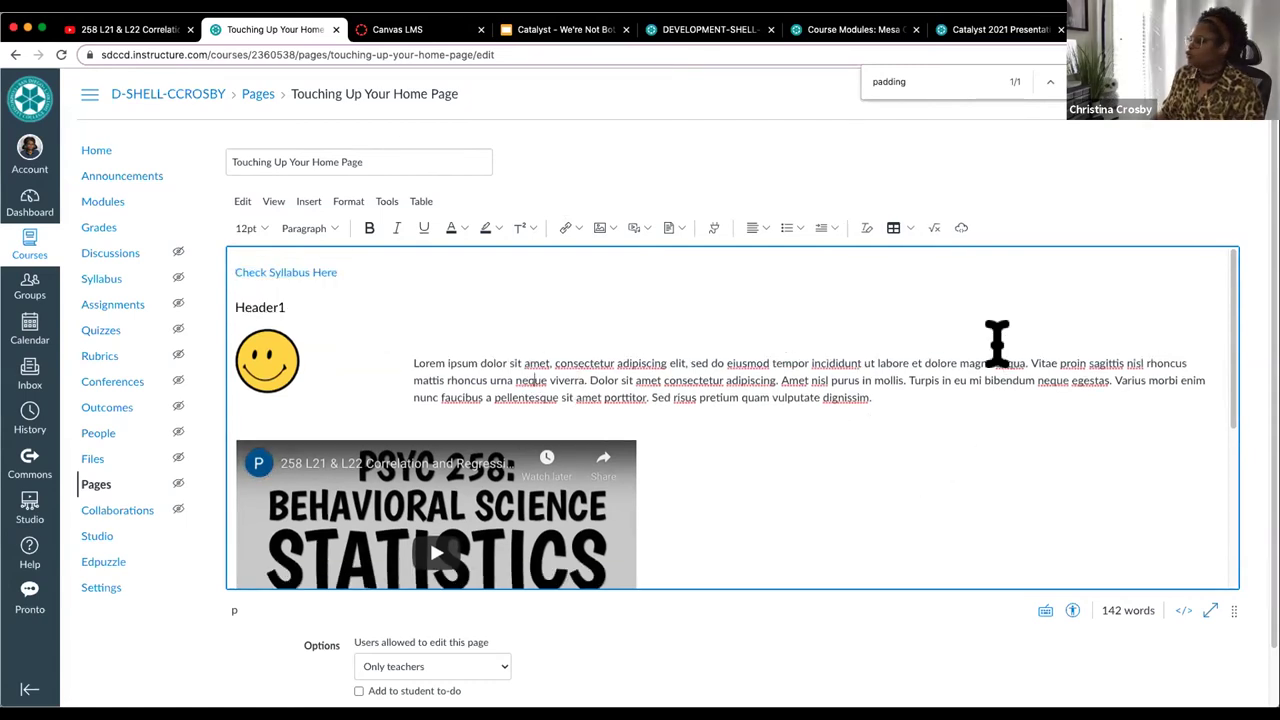
click(1072, 610)
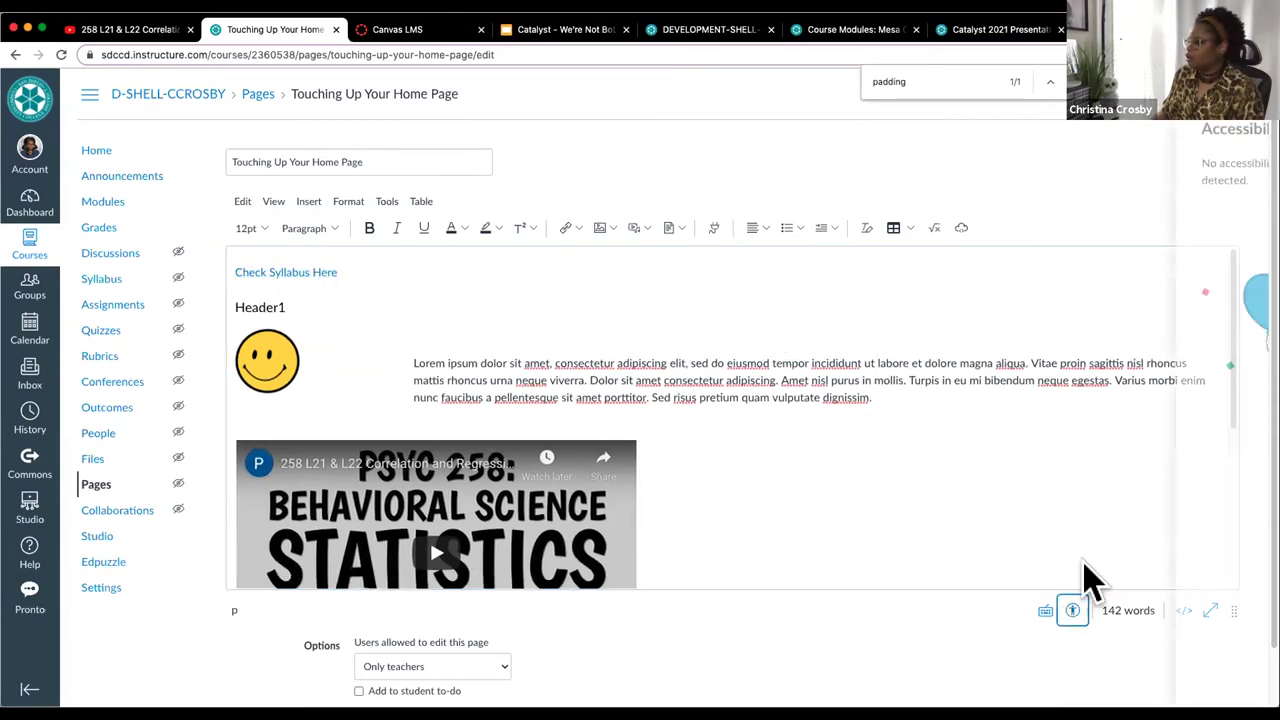